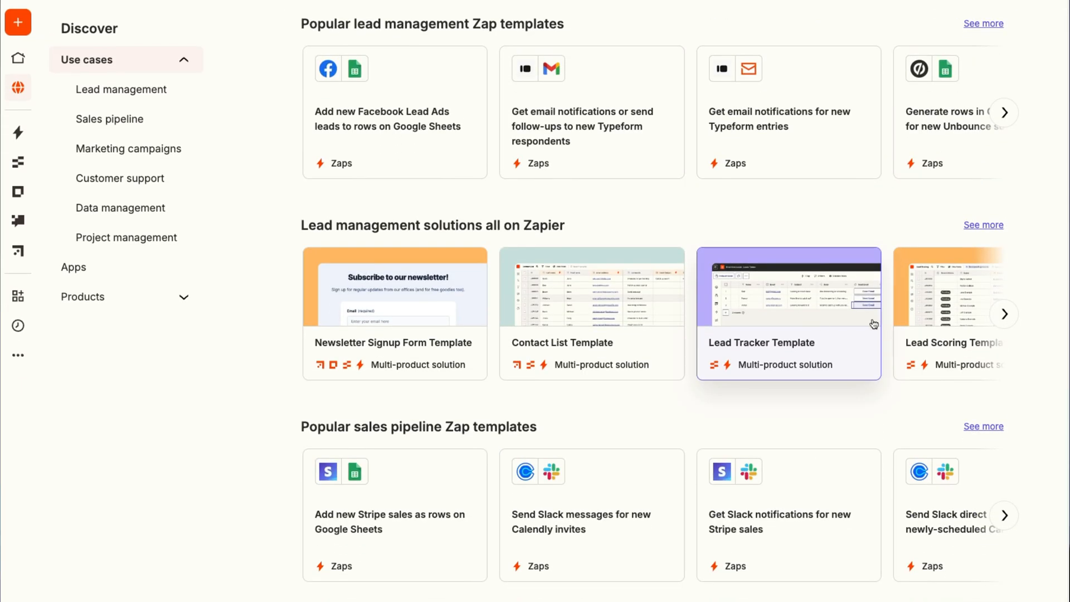
Step: Advance the Lead management solutions carousel to later templates like Lead Capture and AI Chat
{"action": "left_click", "coordinate": [1004, 313]}
{"action": "left_click", "coordinate": [1005, 313]}
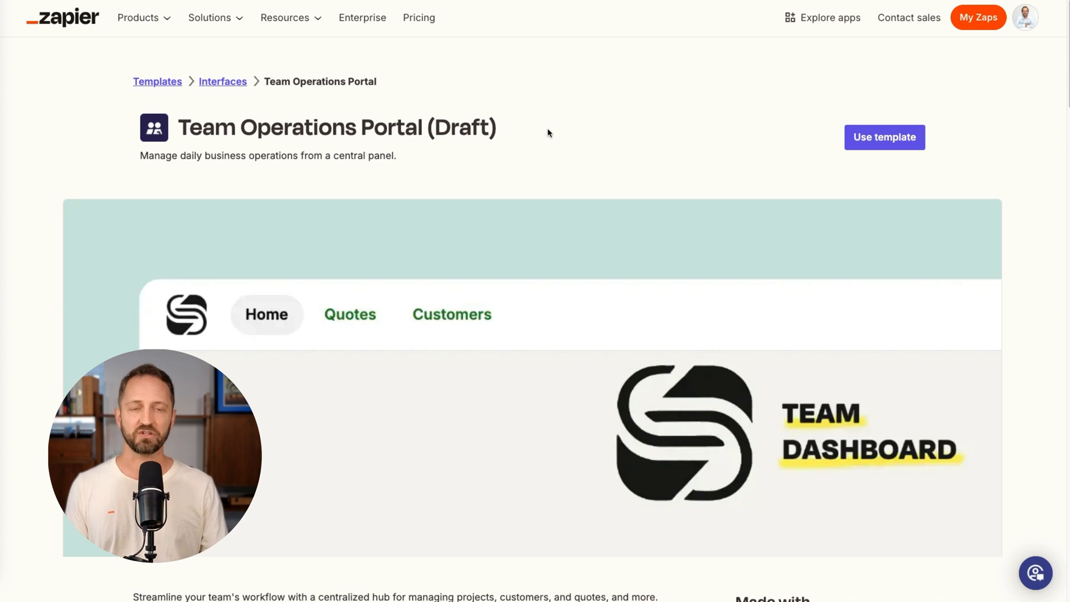
{"action": "scroll", "coordinate": [574, 158], "scroll_direction": "down", "scroll_amount": 5}
{"action": "scroll", "coordinate": [575, 159], "scroll_direction": "down", "scroll_amount": 5}
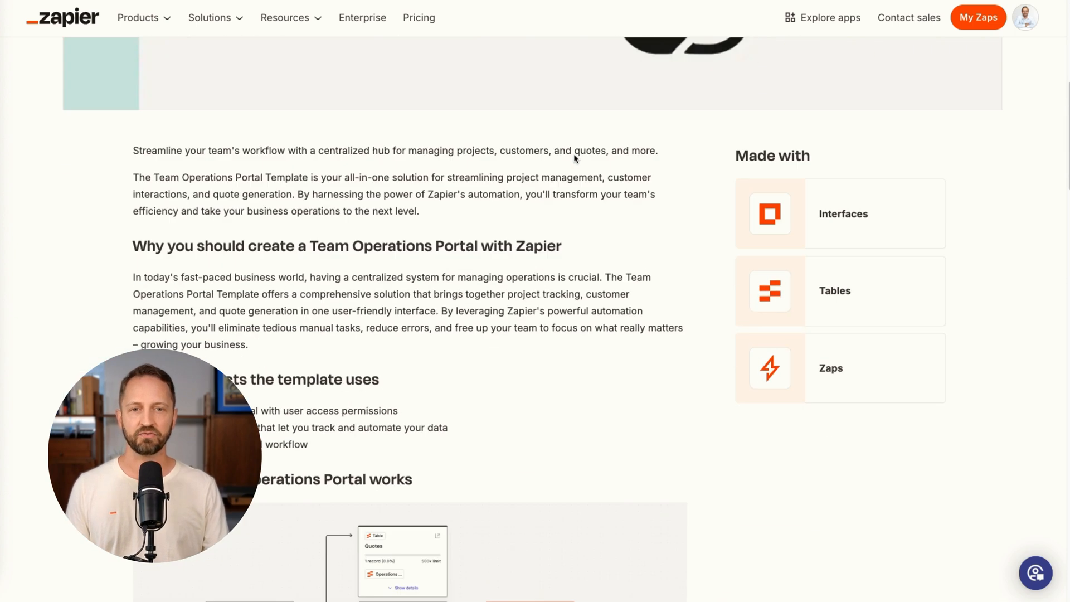
{"action": "scroll", "coordinate": [574, 157], "scroll_direction": "down", "scroll_amount": 2}
{"action": "scroll", "coordinate": [435, 300], "scroll_direction": "down", "scroll_amount": 3}
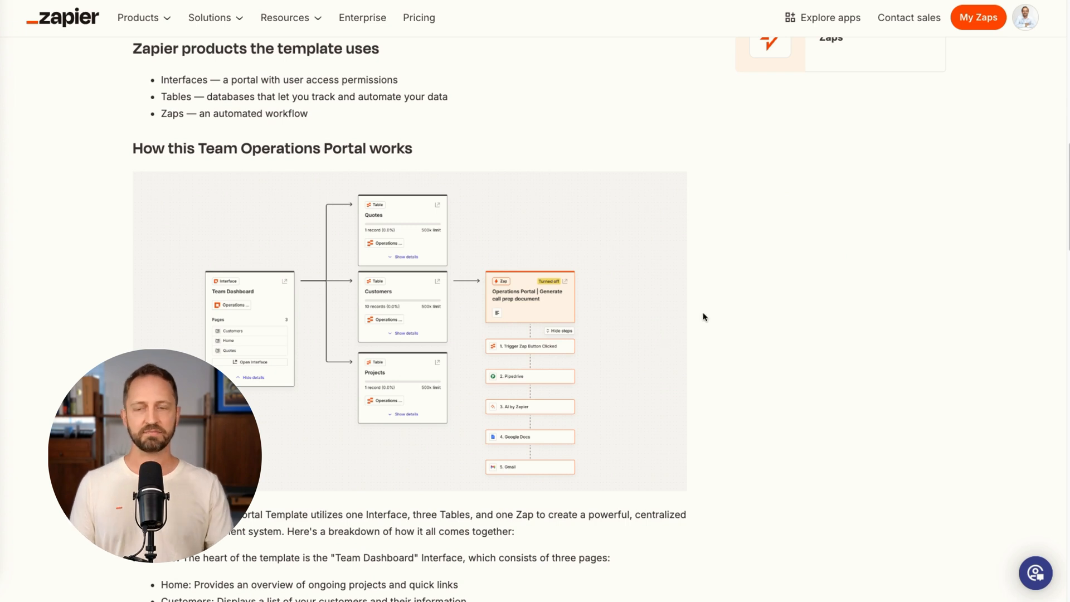
{"action": "scroll", "coordinate": [758, 333], "scroll_direction": "down", "scroll_amount": 3}
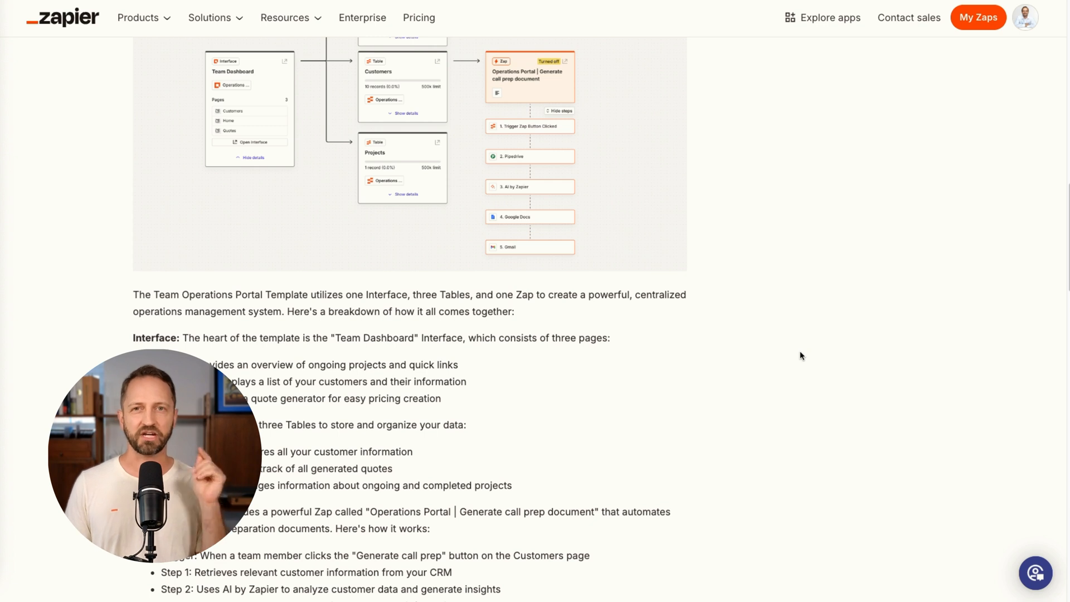
{"action": "scroll", "coordinate": [791, 348], "scroll_direction": "up", "scroll_amount": 2}
{"action": "scroll", "coordinate": [791, 348], "scroll_direction": "up", "scroll_amount": 8}
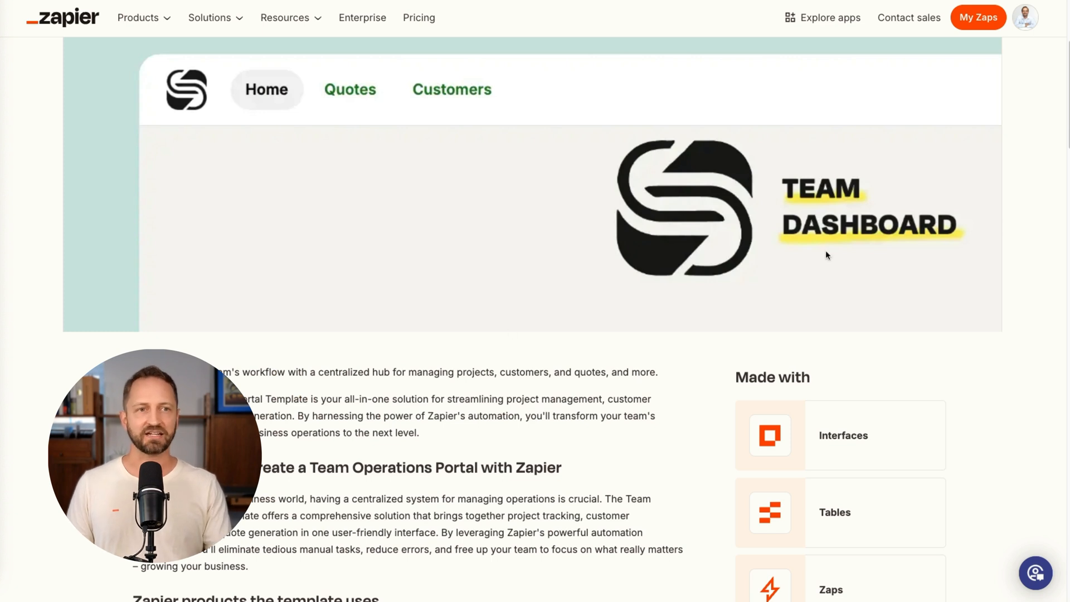
{"action": "scroll", "coordinate": [913, 198], "scroll_direction": "up", "scroll_amount": 5}
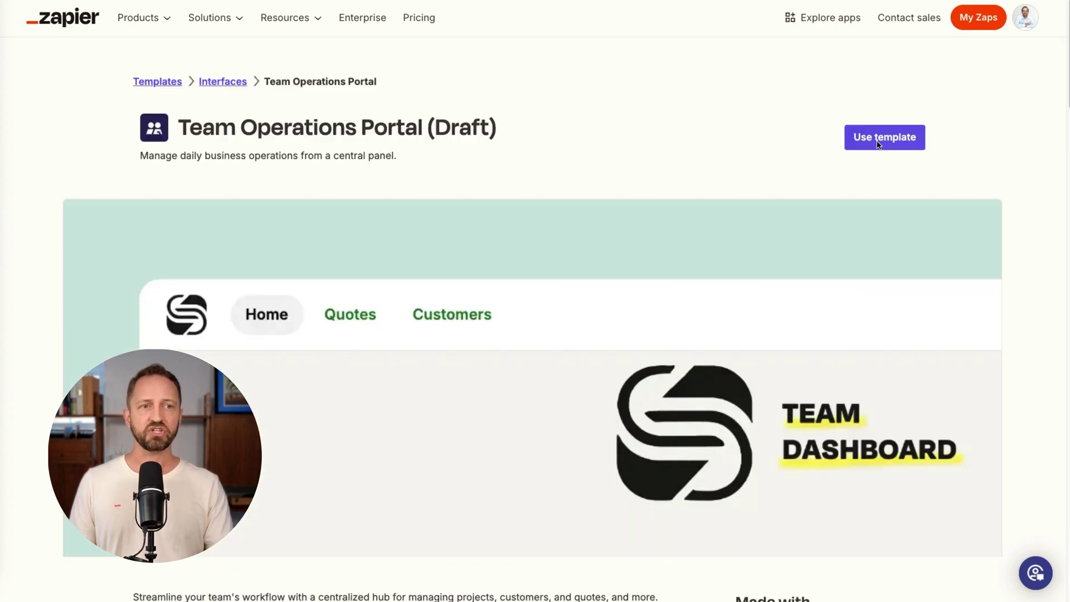
Step: Build the Team Operations Portal template with its pages, tables and Zaps
{"action": "left_click", "coordinate": [905, 138]}
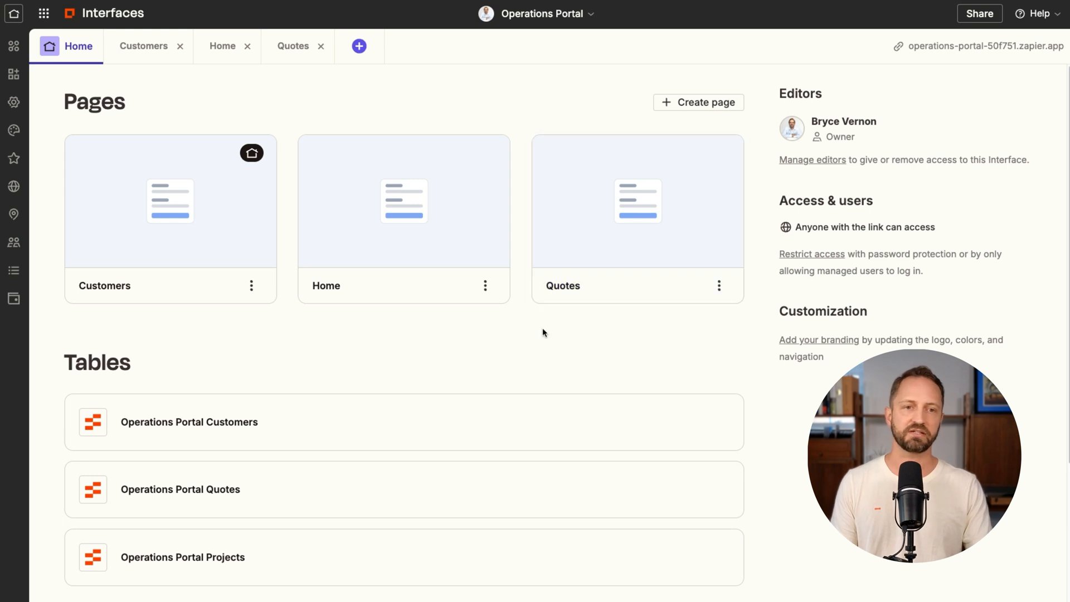
{"action": "scroll", "coordinate": [544, 335], "scroll_direction": "down", "scroll_amount": 1}
{"action": "scroll", "coordinate": [284, 342], "scroll_direction": "down", "scroll_amount": 1}
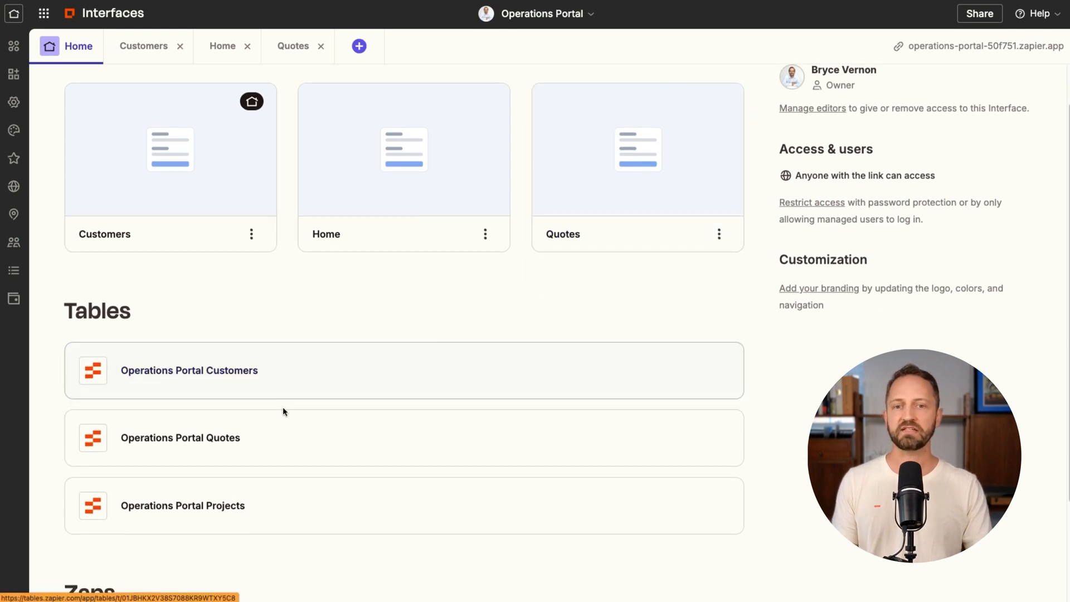
{"action": "scroll", "coordinate": [327, 393], "scroll_direction": "down", "scroll_amount": 1}
{"action": "scroll", "coordinate": [385, 384], "scroll_direction": "down", "scroll_amount": 1}
{"action": "scroll", "coordinate": [401, 435], "scroll_direction": "down", "scroll_amount": 1}
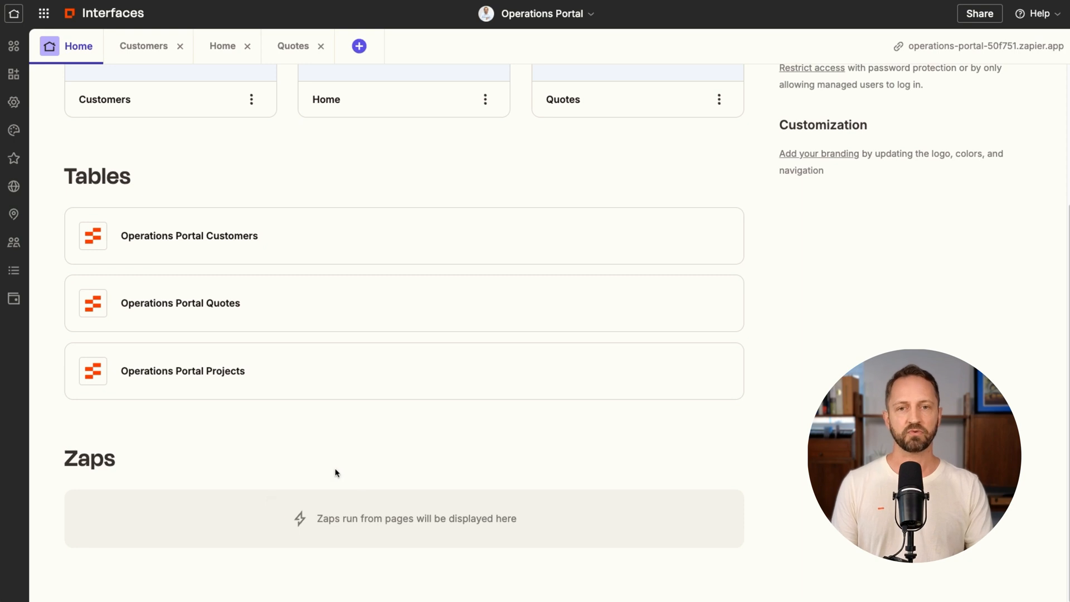
{"action": "scroll", "coordinate": [350, 478], "scroll_direction": "up", "scroll_amount": 3}
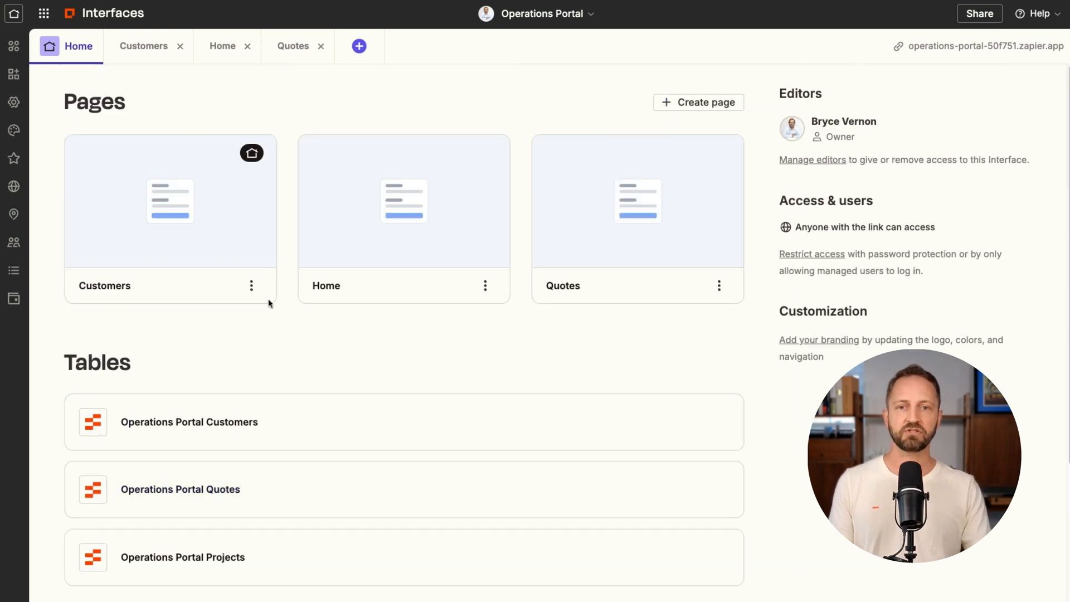
Step: View the portal's Home page card with Our Projects and Quick Links
{"action": "left_click", "coordinate": [437, 222]}
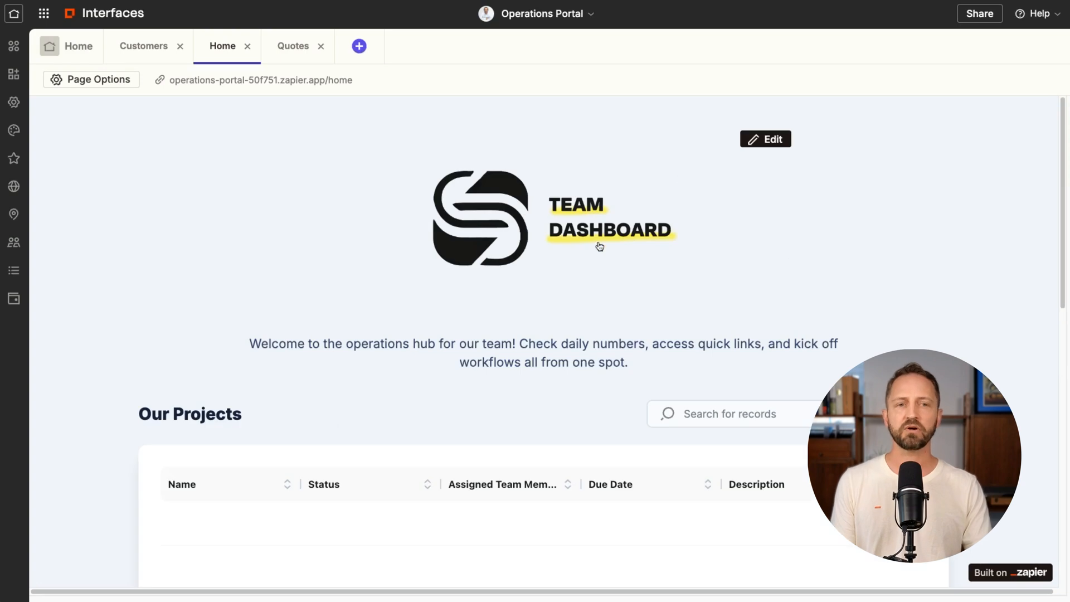
{"action": "scroll", "coordinate": [596, 275], "scroll_direction": "down", "scroll_amount": 1}
{"action": "scroll", "coordinate": [576, 280], "scroll_direction": "down", "scroll_amount": 4}
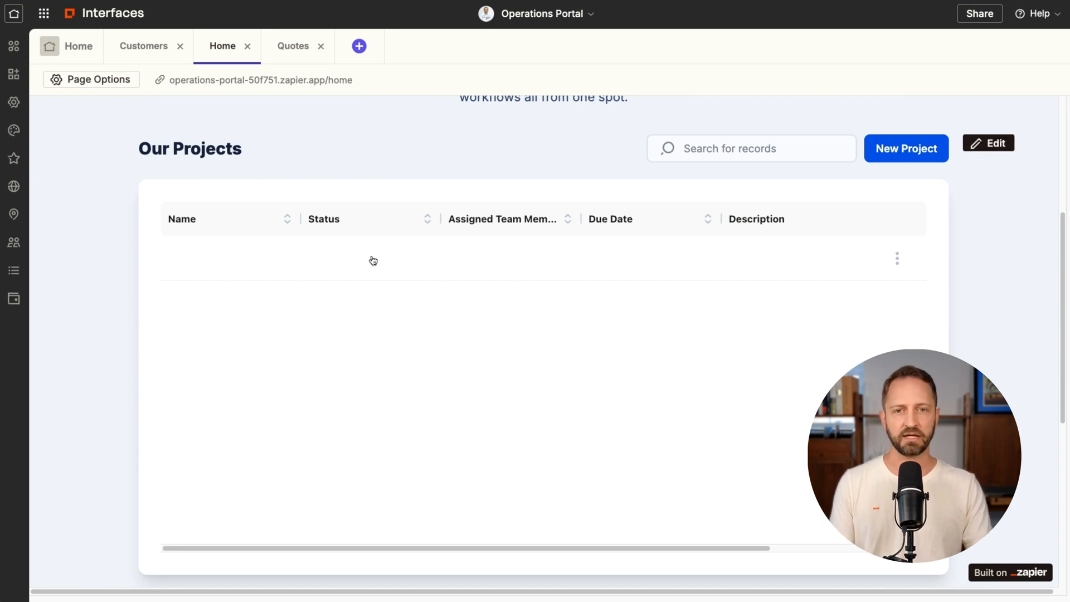
{"action": "scroll", "coordinate": [373, 264], "scroll_direction": "down", "scroll_amount": 3}
{"action": "scroll", "coordinate": [435, 218], "scroll_direction": "down", "scroll_amount": 3}
{"action": "scroll", "coordinate": [434, 217], "scroll_direction": "down", "scroll_amount": 2}
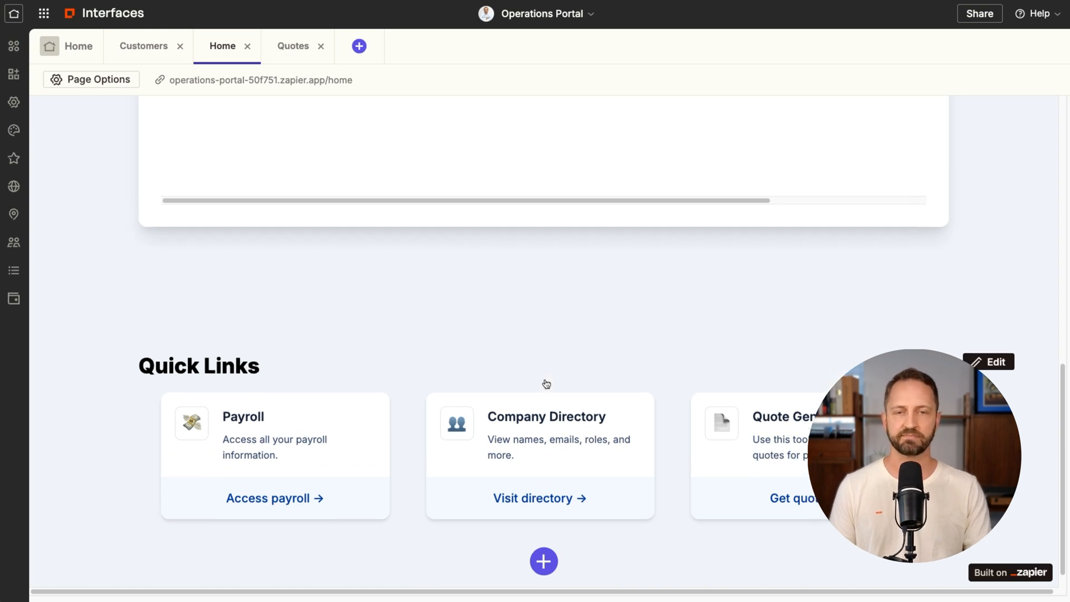
{"action": "scroll", "coordinate": [505, 416], "scroll_direction": "up", "scroll_amount": 5}
{"action": "scroll", "coordinate": [535, 368], "scroll_direction": "up", "scroll_amount": 5}
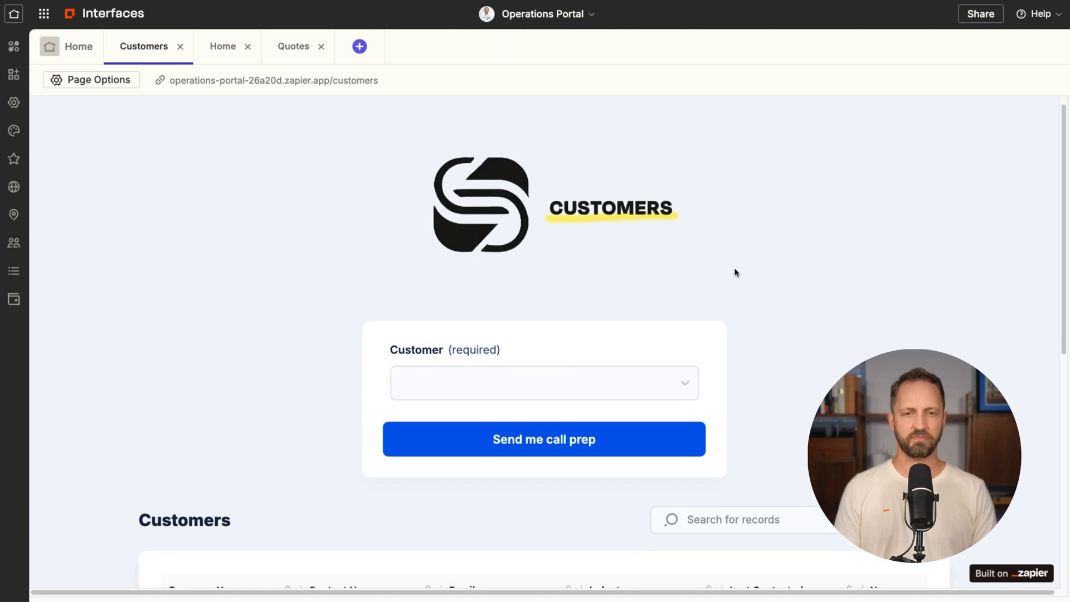
{"action": "scroll", "coordinate": [735, 272], "scroll_direction": "down", "scroll_amount": 3}
{"action": "scroll", "coordinate": [815, 272], "scroll_direction": "down", "scroll_amount": 5}
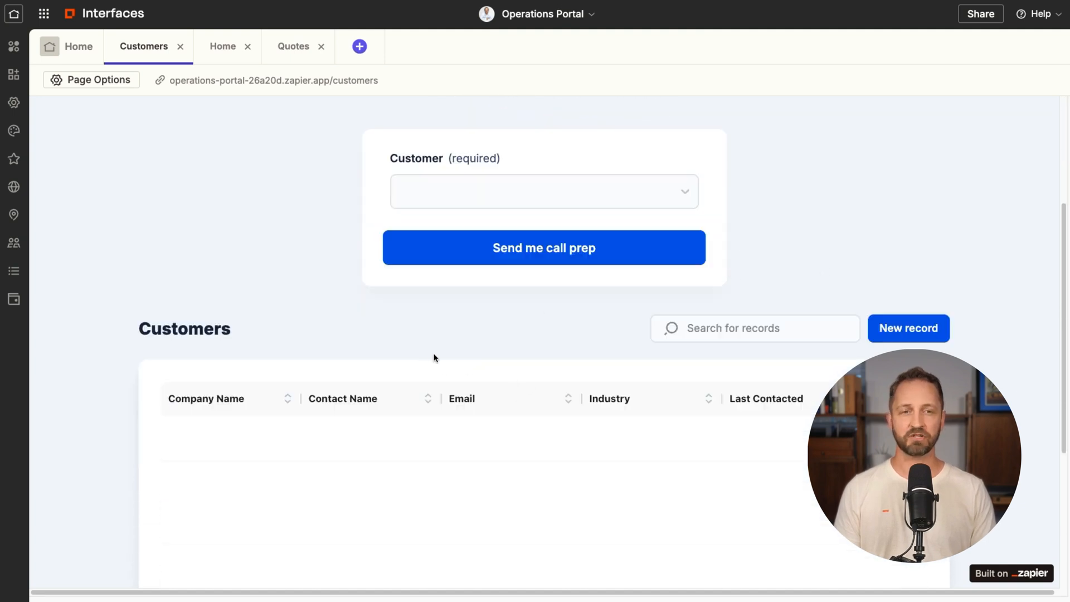
{"action": "scroll", "coordinate": [441, 357], "scroll_direction": "up", "scroll_amount": 1}
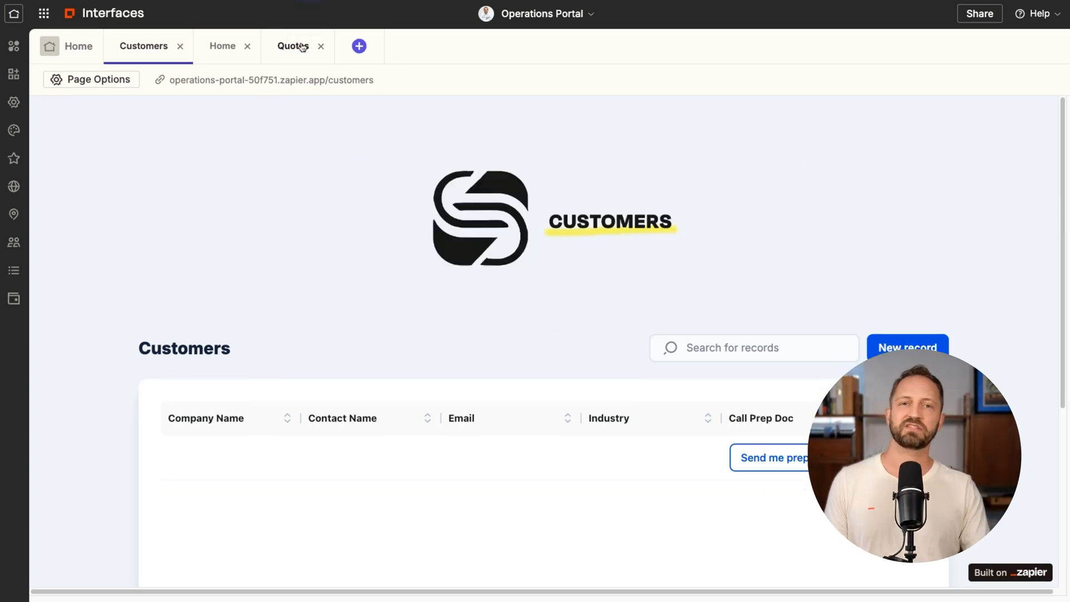
Step: View the Quotes page with its Generate Quote form and My Quotes board
{"action": "left_click", "coordinate": [293, 46]}
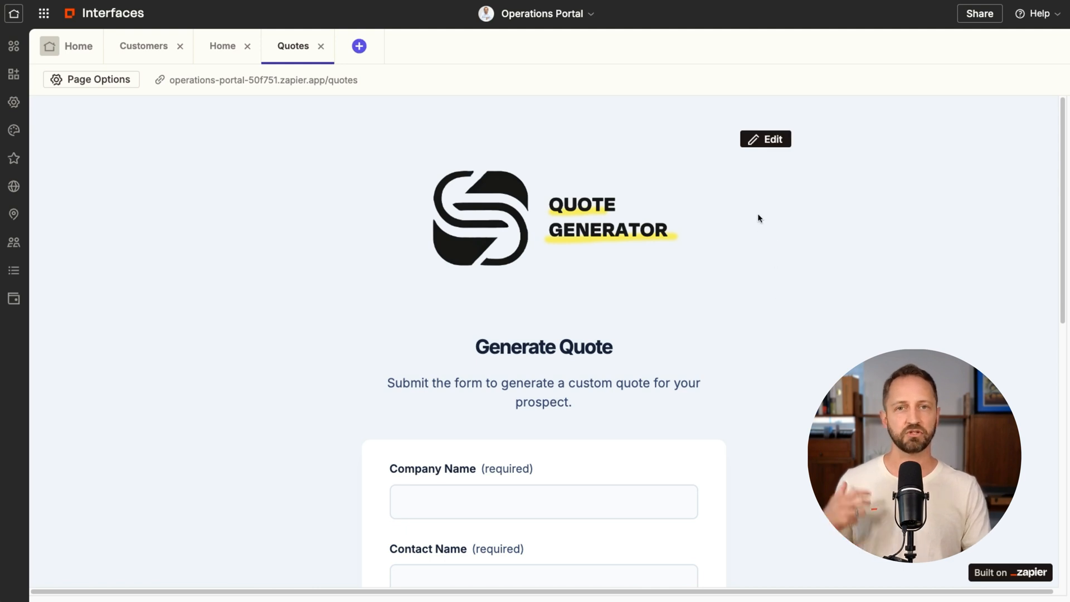
{"action": "scroll", "coordinate": [702, 276], "scroll_direction": "down", "scroll_amount": 3}
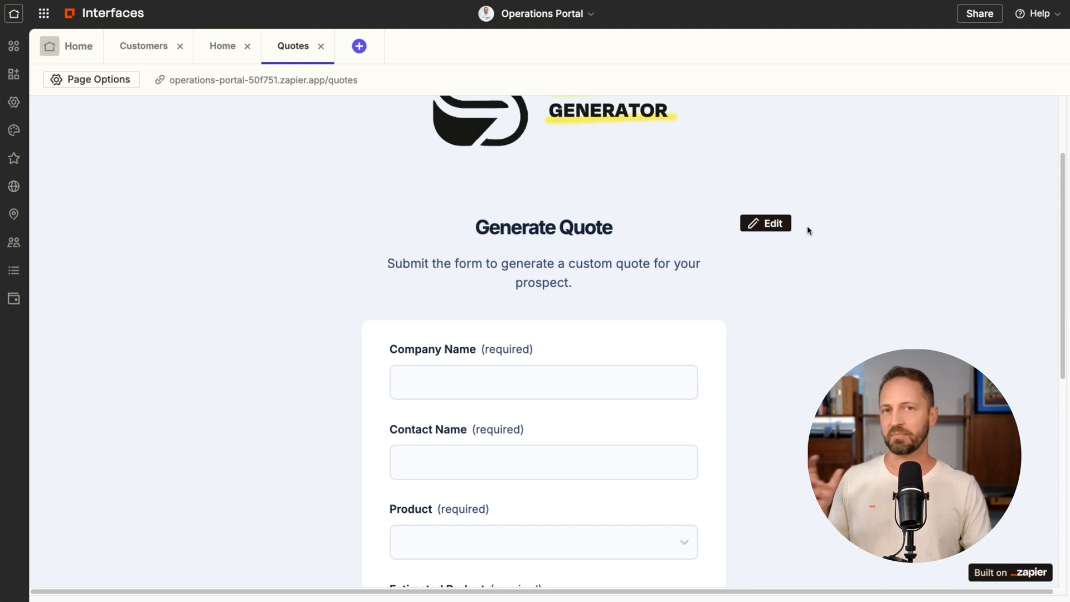
{"action": "scroll", "coordinate": [806, 230], "scroll_direction": "down", "scroll_amount": 2}
{"action": "scroll", "coordinate": [804, 235], "scroll_direction": "down", "scroll_amount": 1}
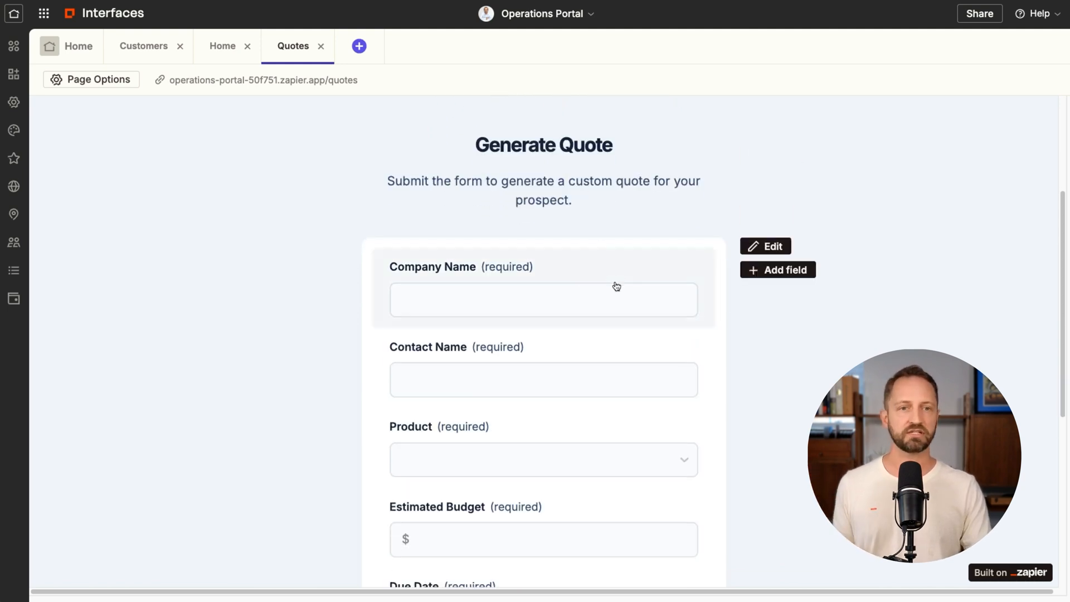
{"action": "scroll", "coordinate": [571, 279], "scroll_direction": "down", "scroll_amount": 1}
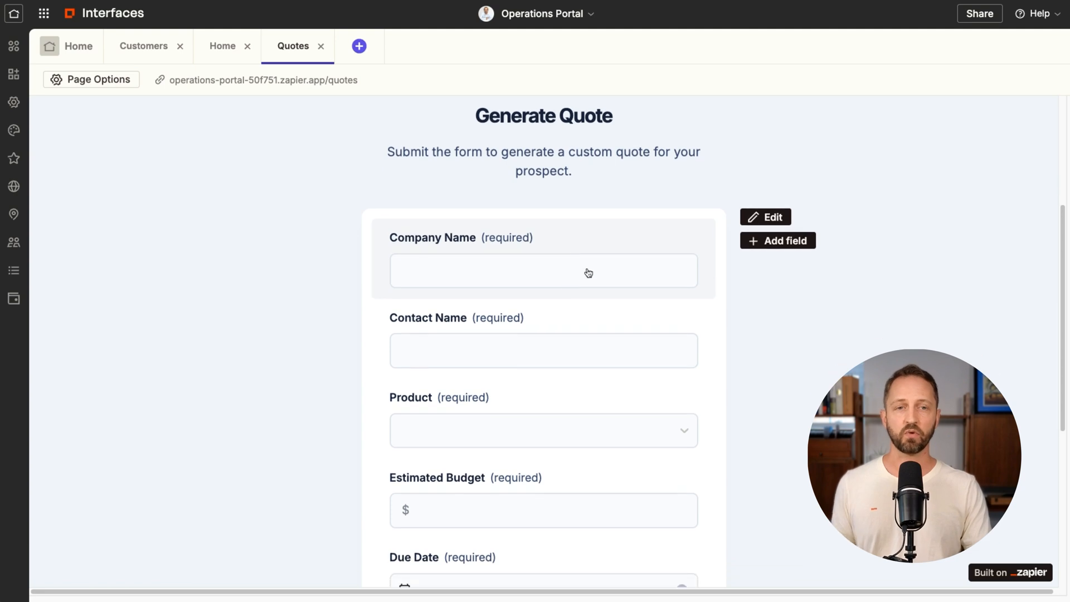
{"action": "scroll", "coordinate": [585, 275], "scroll_direction": "down", "scroll_amount": 3}
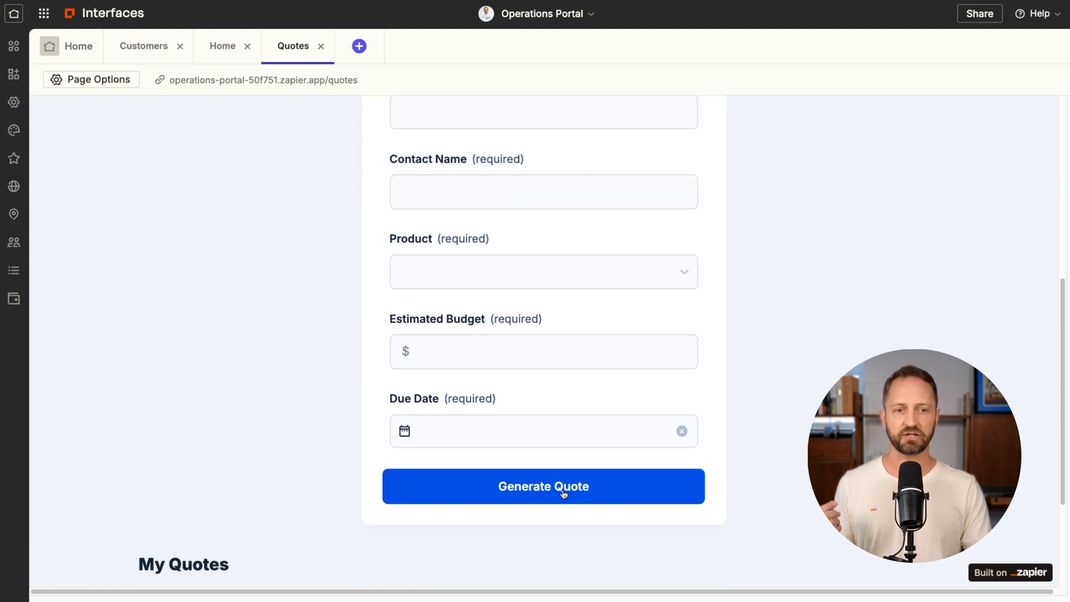
{"action": "scroll", "coordinate": [619, 485], "scroll_direction": "down", "scroll_amount": 3}
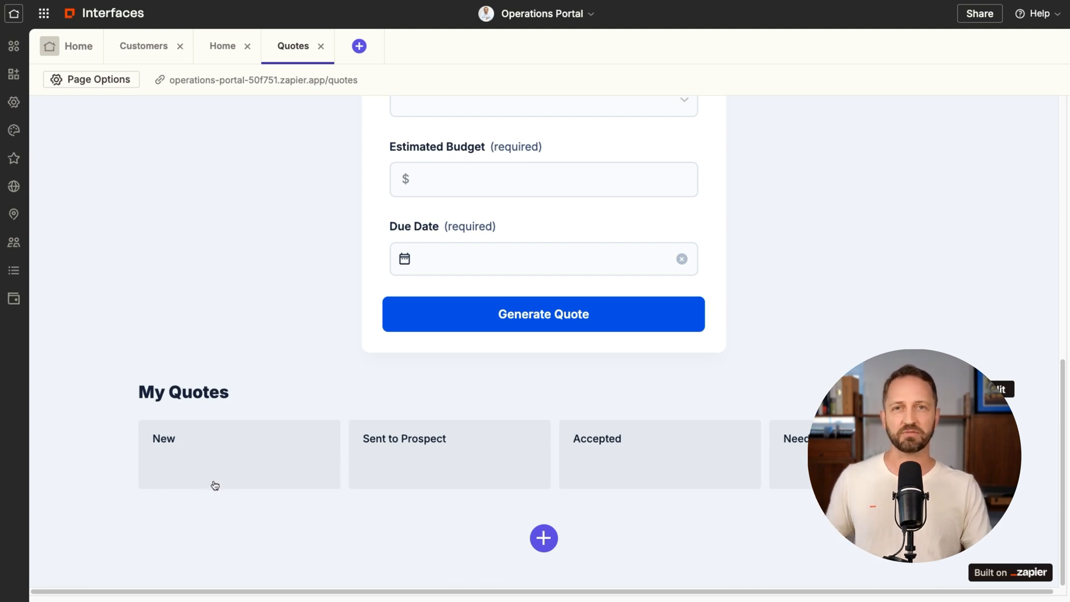
{"action": "scroll", "coordinate": [920, 250], "scroll_direction": "up", "scroll_amount": 10}
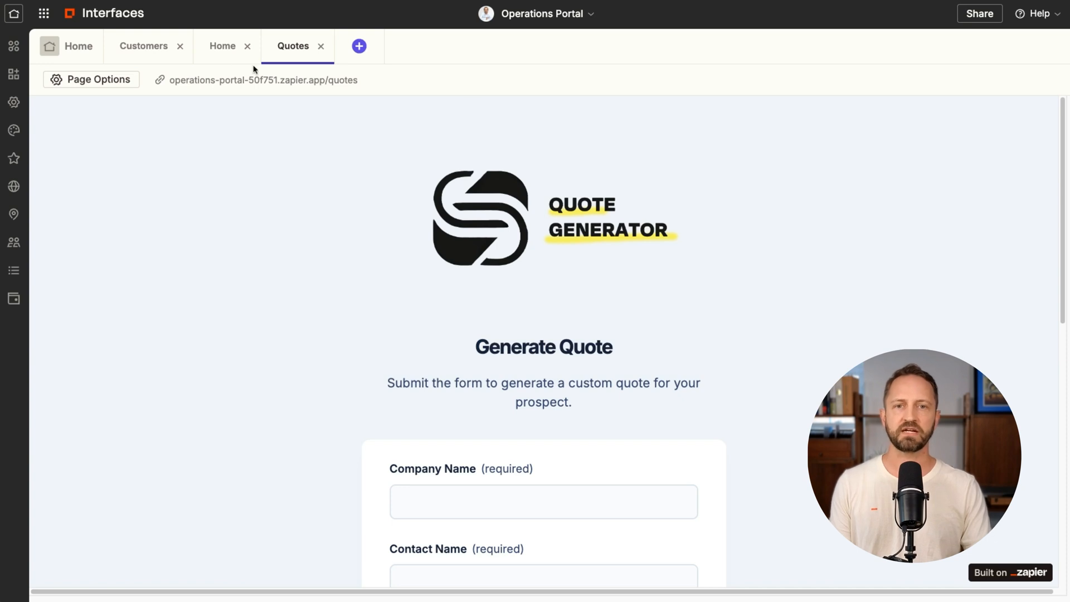
{"action": "mouse_move", "coordinate": [544, 219]}
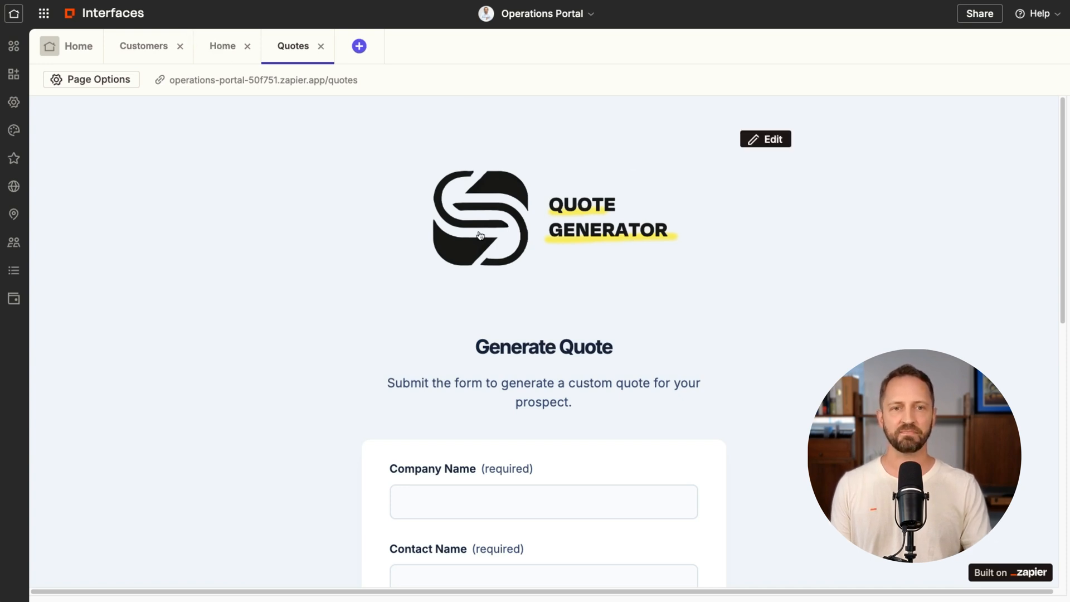
Step: Keep the Team Dashboard logo image block's source as an upload on the Home page
{"action": "left_click", "coordinate": [215, 47]}
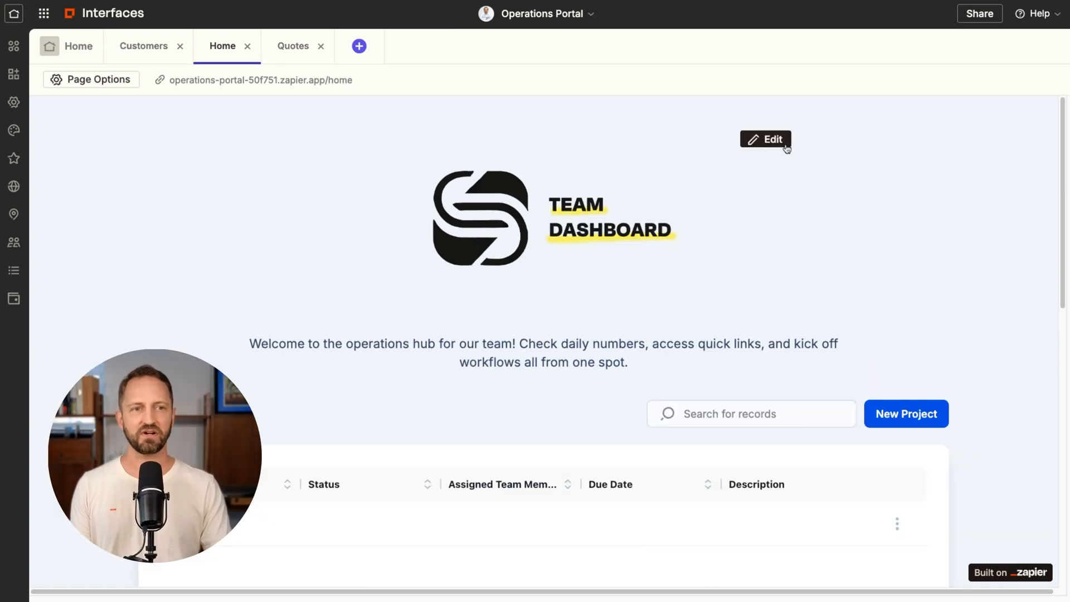
{"action": "left_click", "coordinate": [773, 139]}
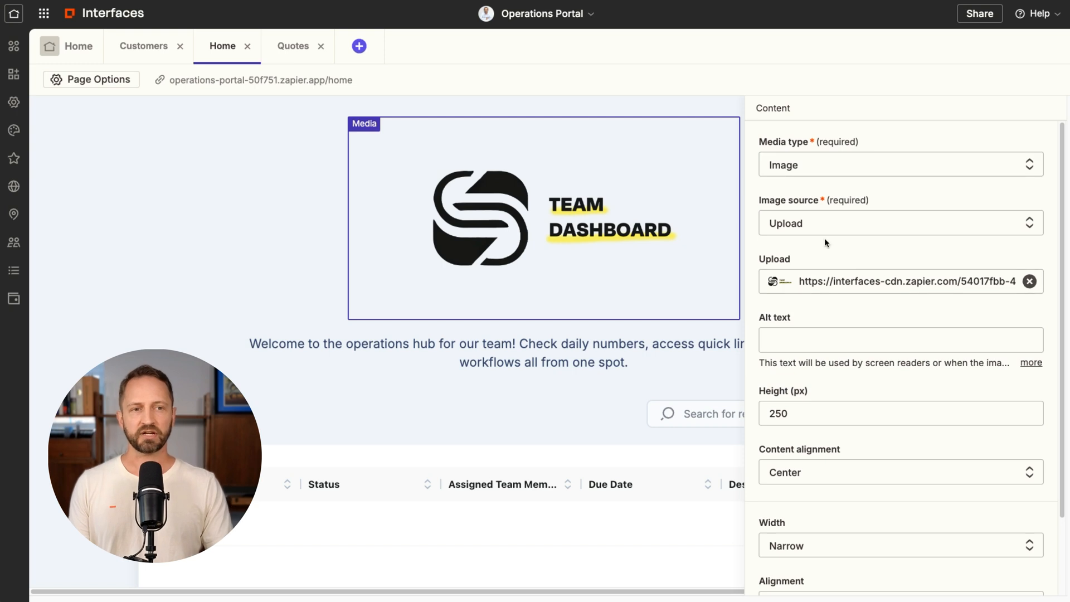
{"action": "left_click", "coordinate": [857, 224]}
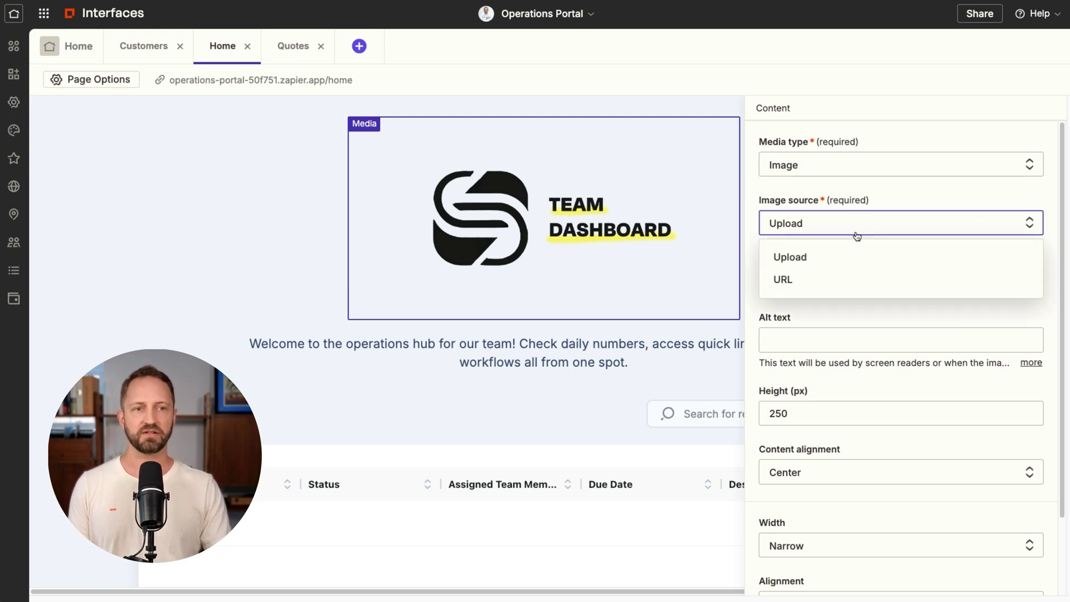
{"action": "left_click", "coordinate": [895, 189]}
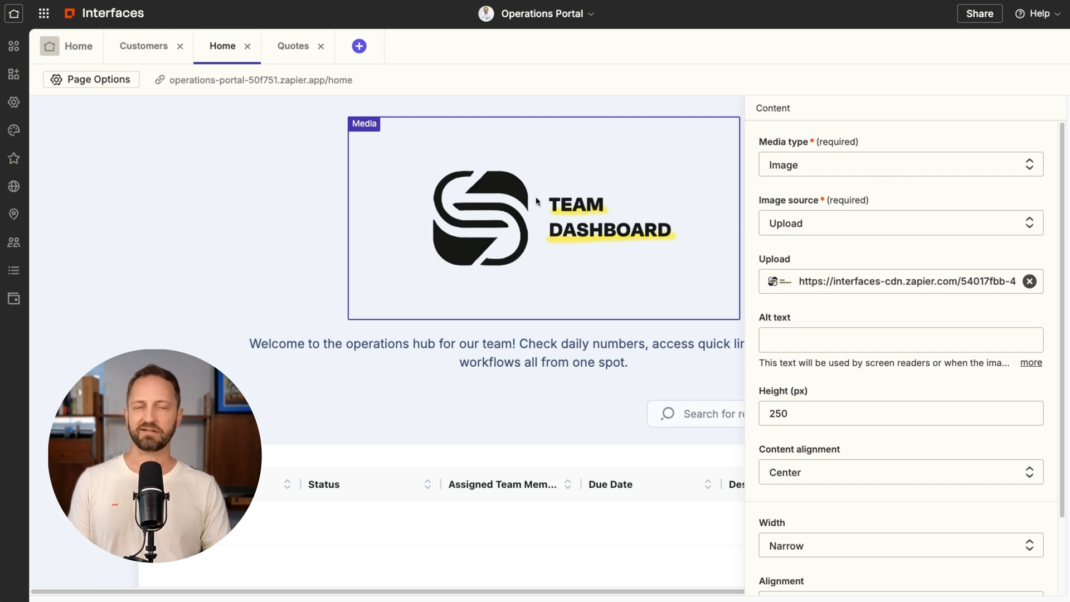
Step: Finish the welcome text block under the Team Dashboard logo
{"action": "left_click", "coordinate": [490, 354]}
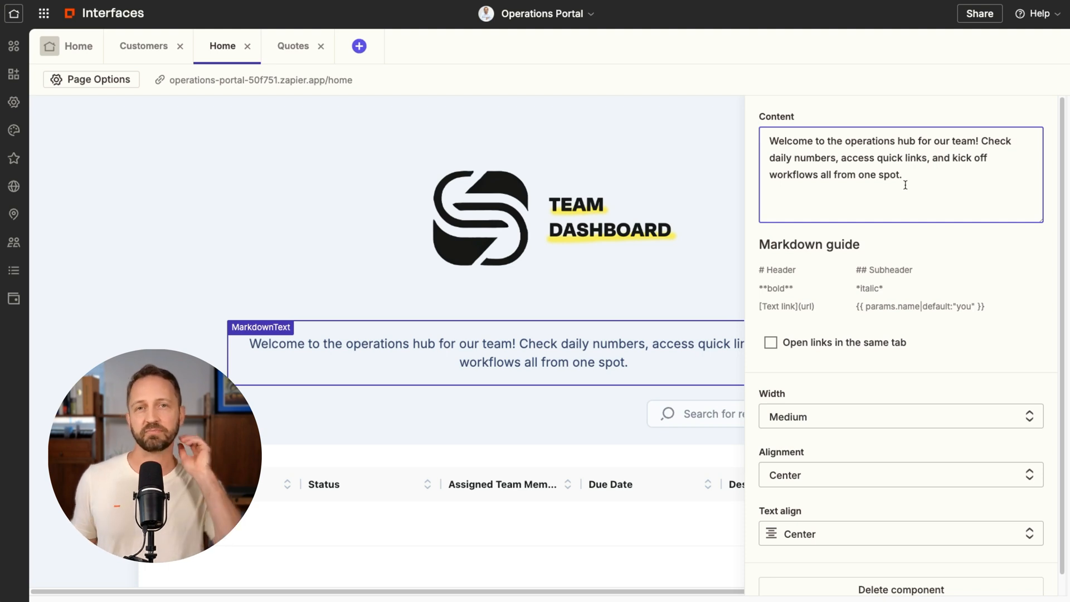
{"action": "left_click", "coordinate": [577, 315]}
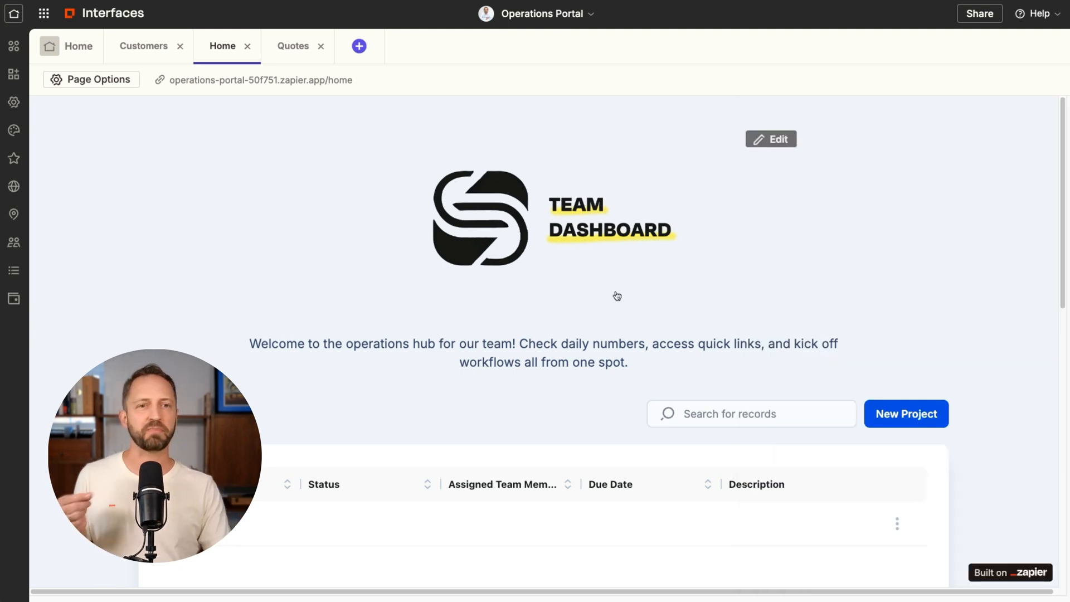
{"action": "mouse_move", "coordinate": [677, 283]}
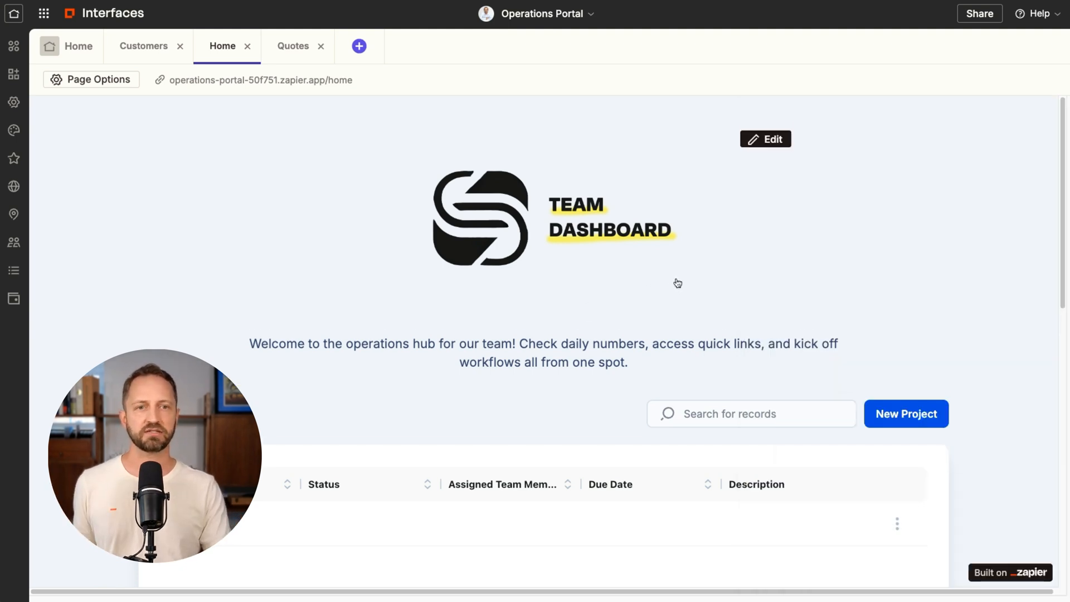
{"action": "scroll", "coordinate": [669, 296], "scroll_direction": "down", "scroll_amount": 2}
{"action": "scroll", "coordinate": [592, 276], "scroll_direction": "down", "scroll_amount": 1}
{"action": "scroll", "coordinate": [593, 277], "scroll_direction": "down", "scroll_amount": 1}
{"action": "mouse_move", "coordinate": [544, 268]}
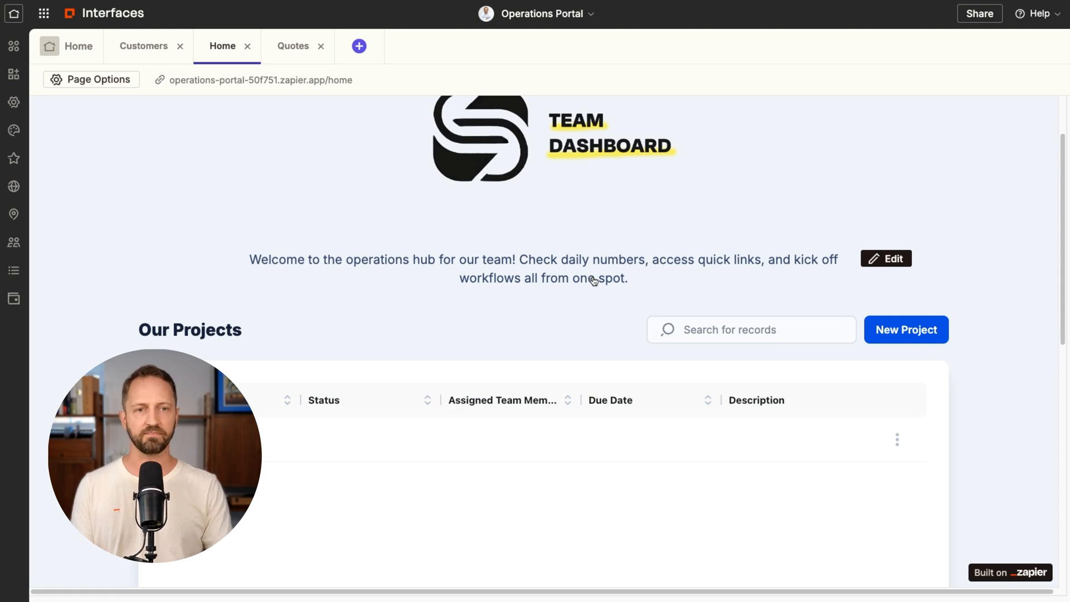
{"action": "scroll", "coordinate": [592, 278], "scroll_direction": "down", "scroll_amount": 2}
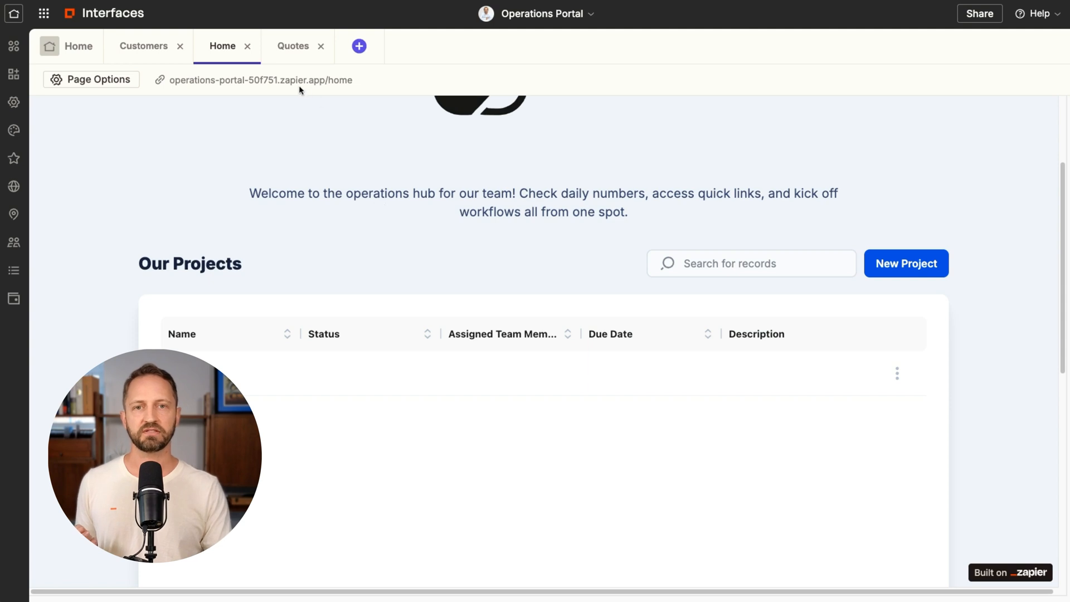
{"action": "left_click", "coordinate": [271, 80]}
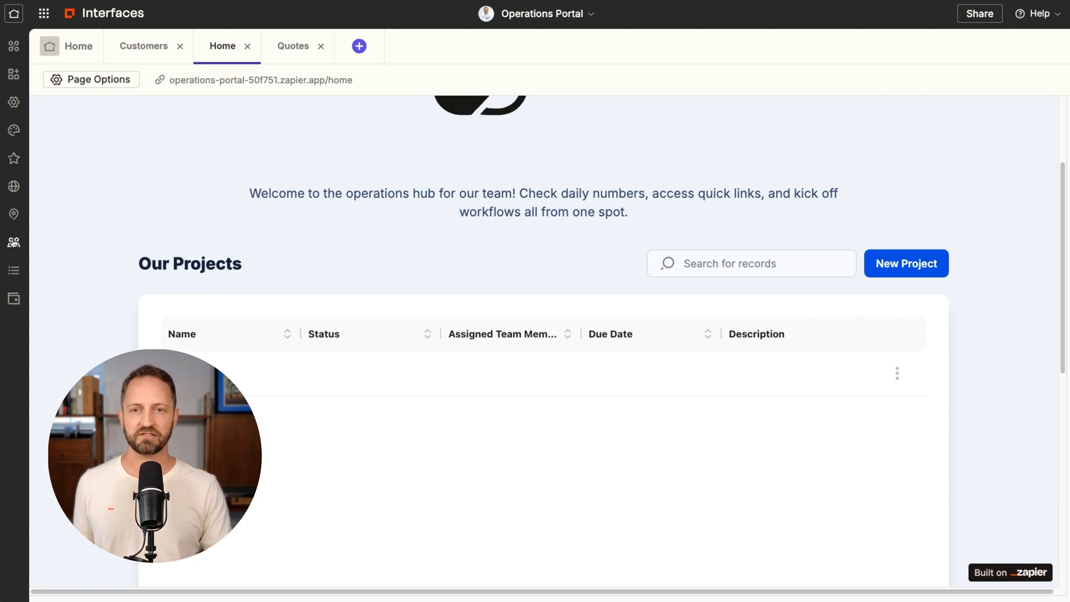
Step: Restrict portal access to managed users with advanced login and review the user list
{"action": "left_click", "coordinate": [14, 242]}
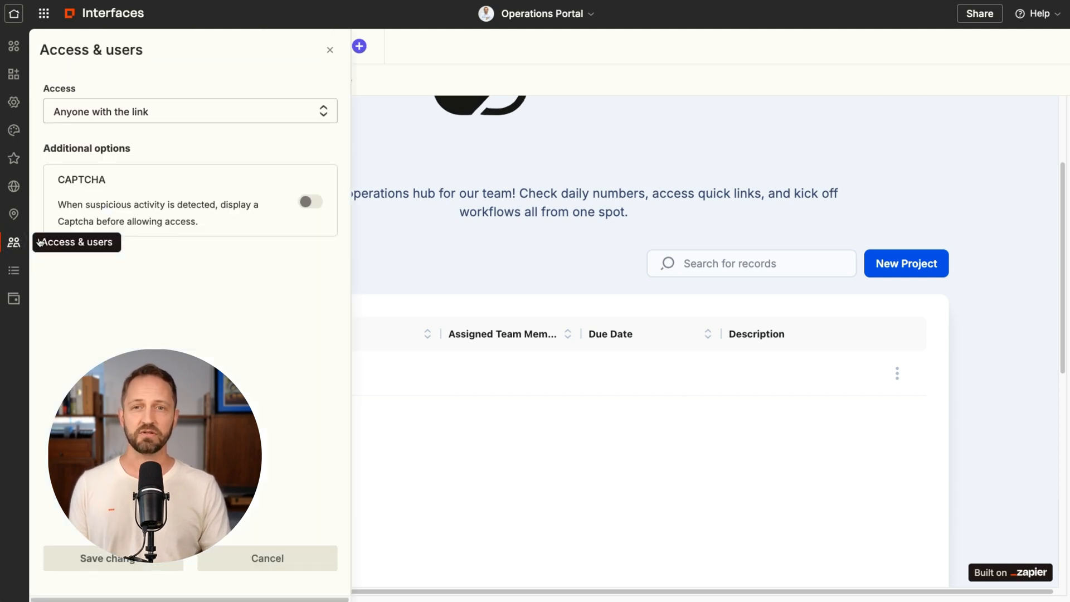
{"action": "left_click", "coordinate": [215, 117]}
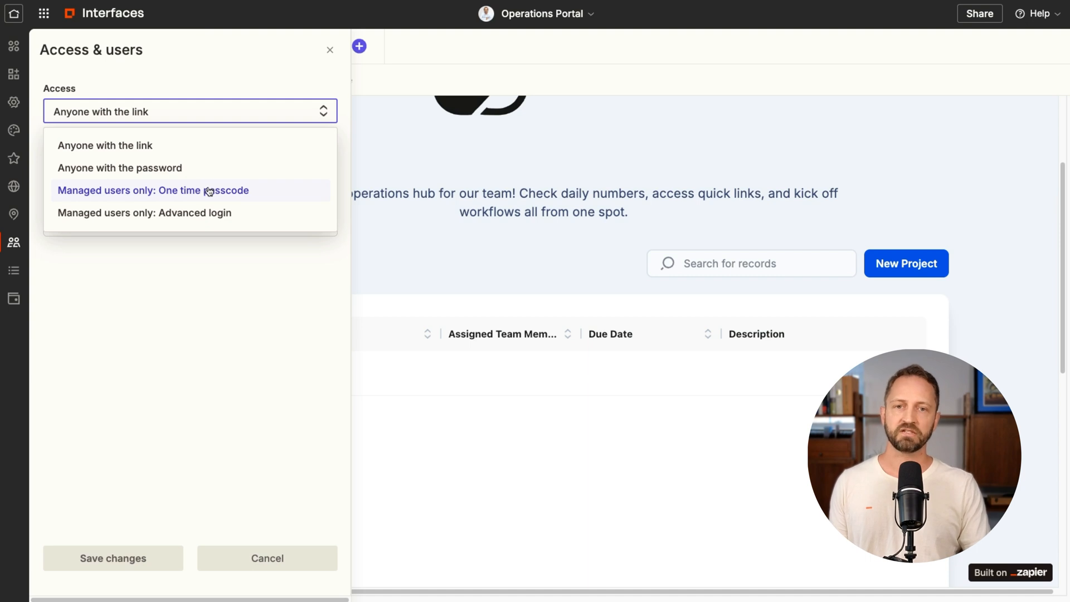
{"action": "left_click", "coordinate": [180, 213]}
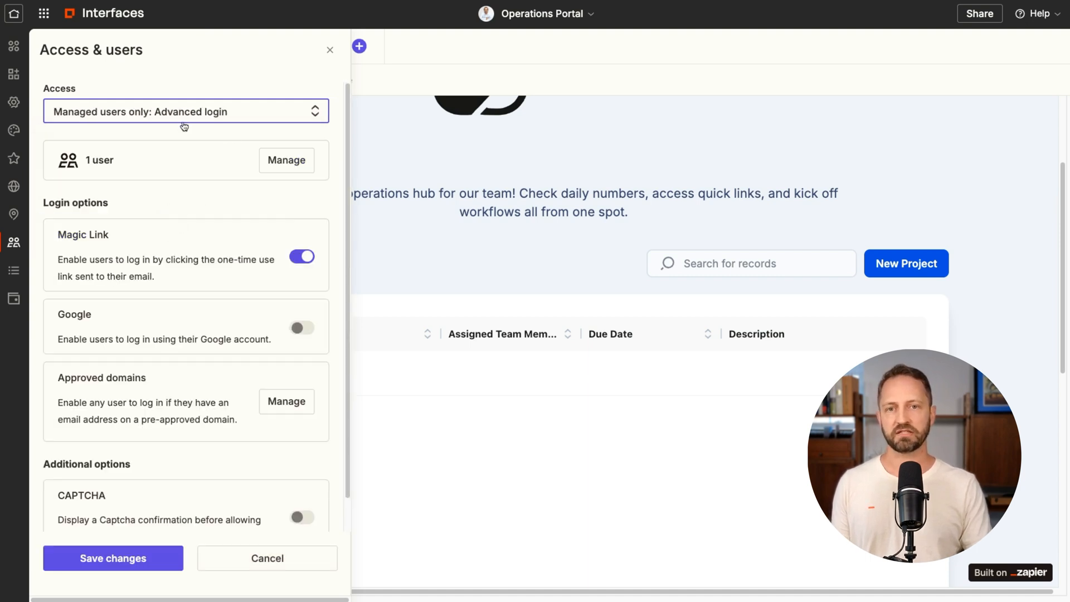
{"action": "left_click", "coordinate": [270, 159]}
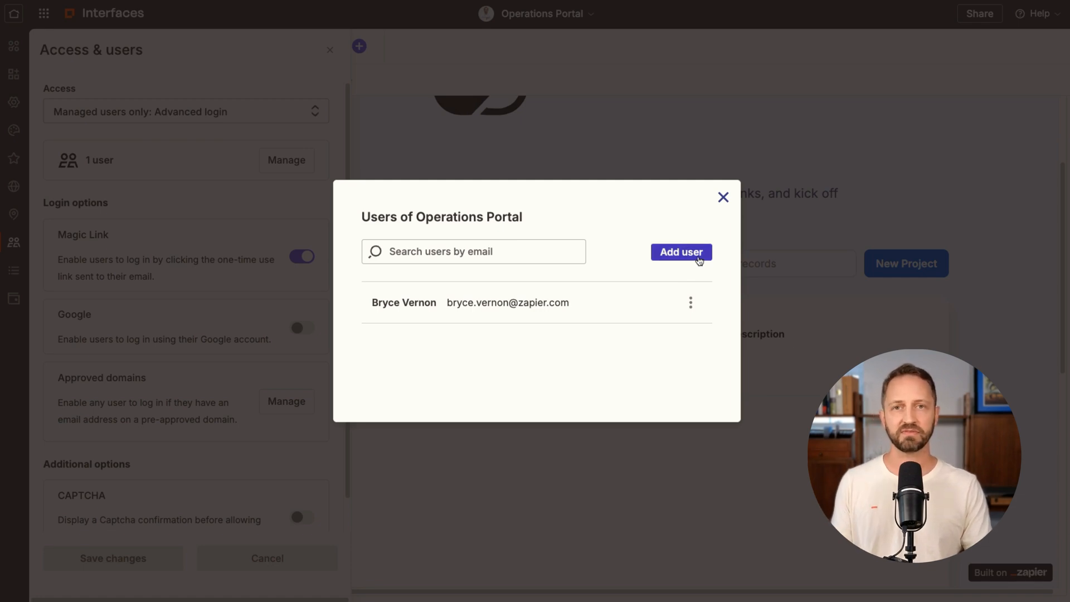
{"action": "left_click", "coordinate": [723, 199]}
{"action": "scroll", "coordinate": [195, 175], "scroll_direction": "down", "scroll_amount": 1}
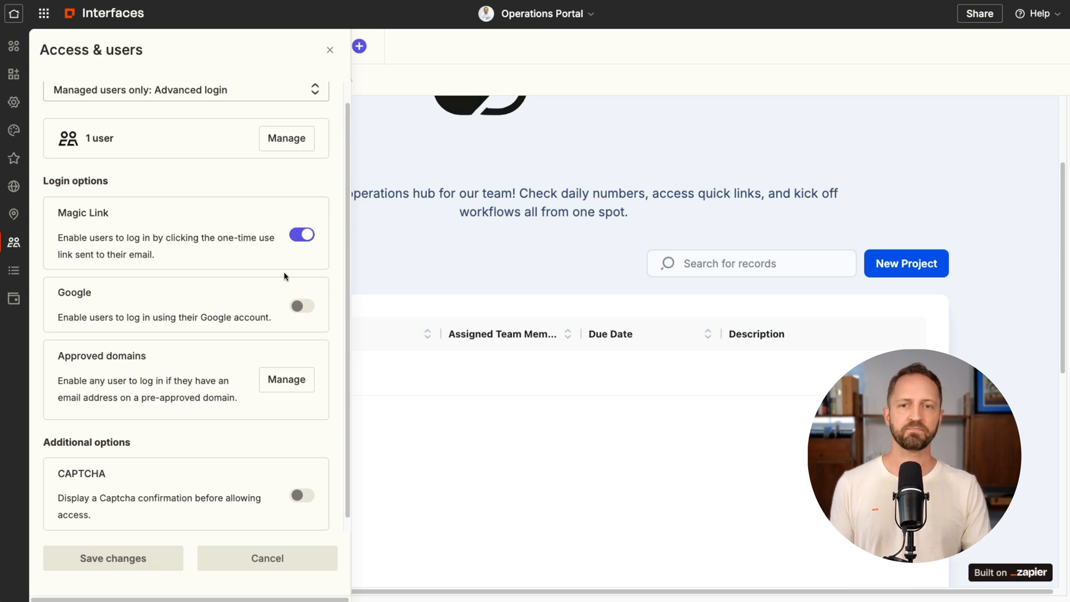
Step: Enable Google sign-in, save the access settings and test signing in with Google
{"action": "left_click", "coordinate": [299, 305]}
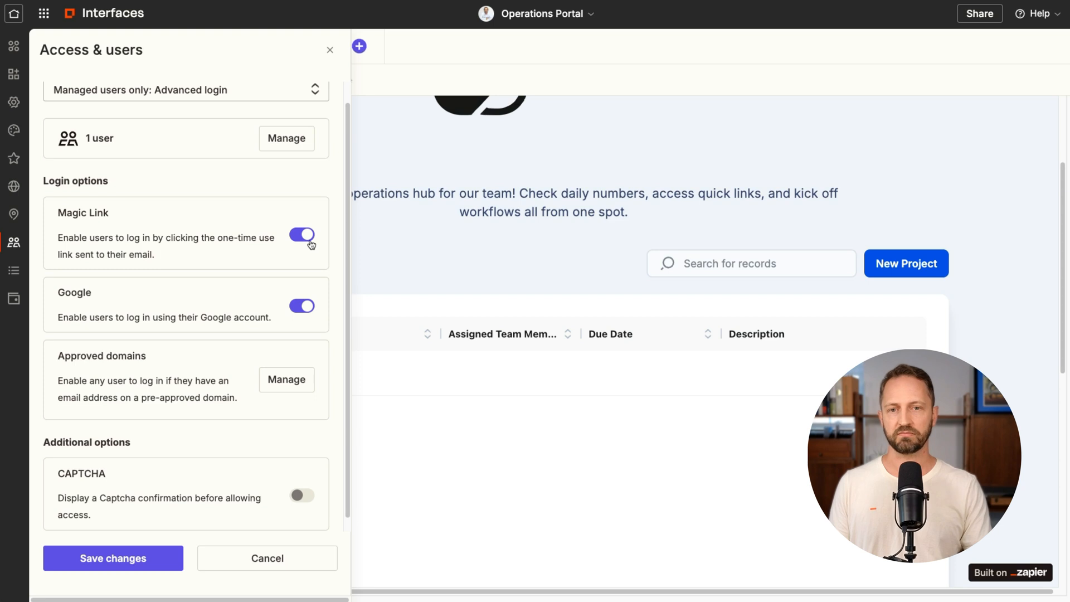
{"action": "scroll", "coordinate": [215, 275], "scroll_direction": "down", "scroll_amount": 1}
{"action": "left_click", "coordinate": [126, 560]}
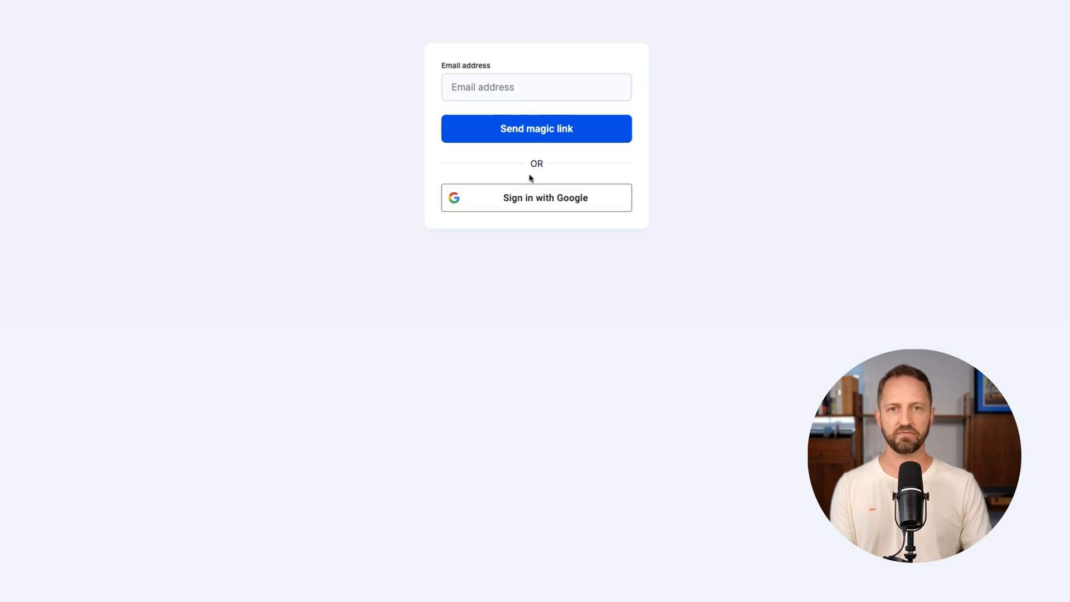
{"action": "left_click", "coordinate": [537, 197]}
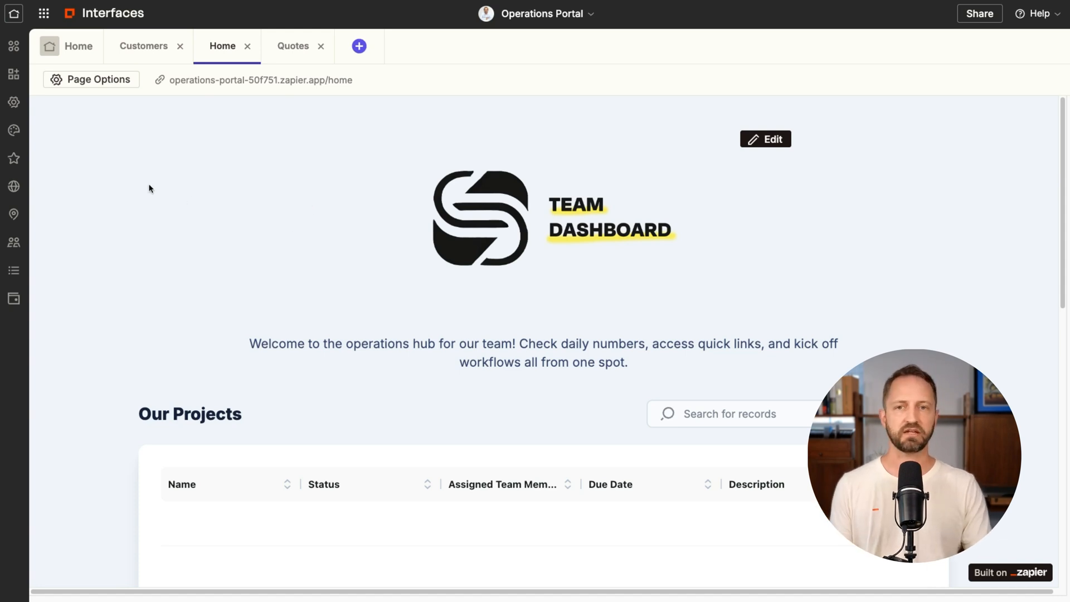
Step: Enter 'Acme's Dashboard' as the portal's public name and attempt to save it
{"action": "left_click", "coordinate": [14, 102]}
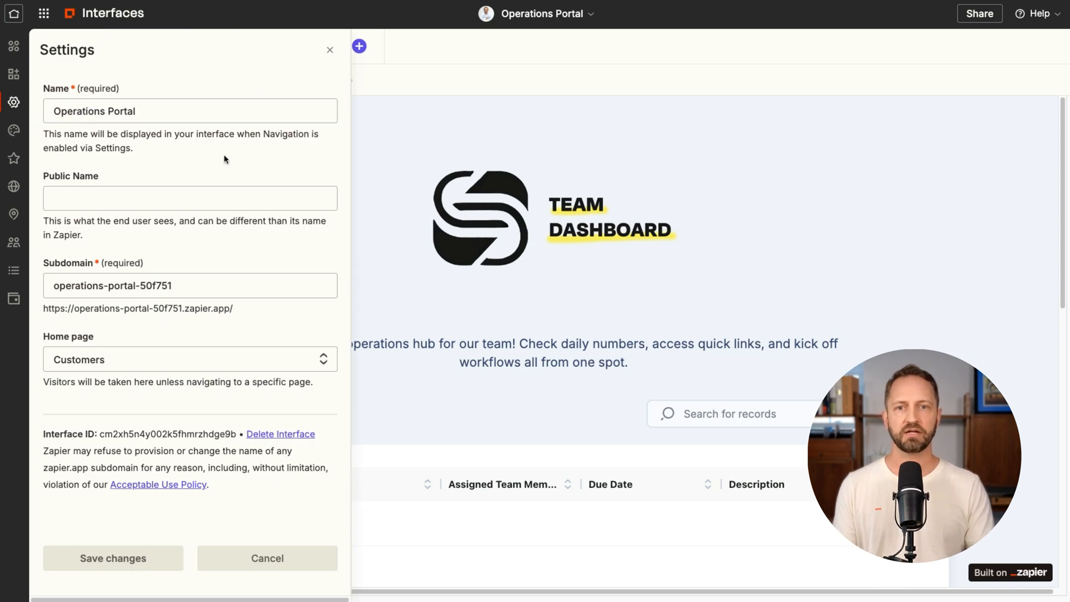
{"action": "left_click", "coordinate": [175, 196]}
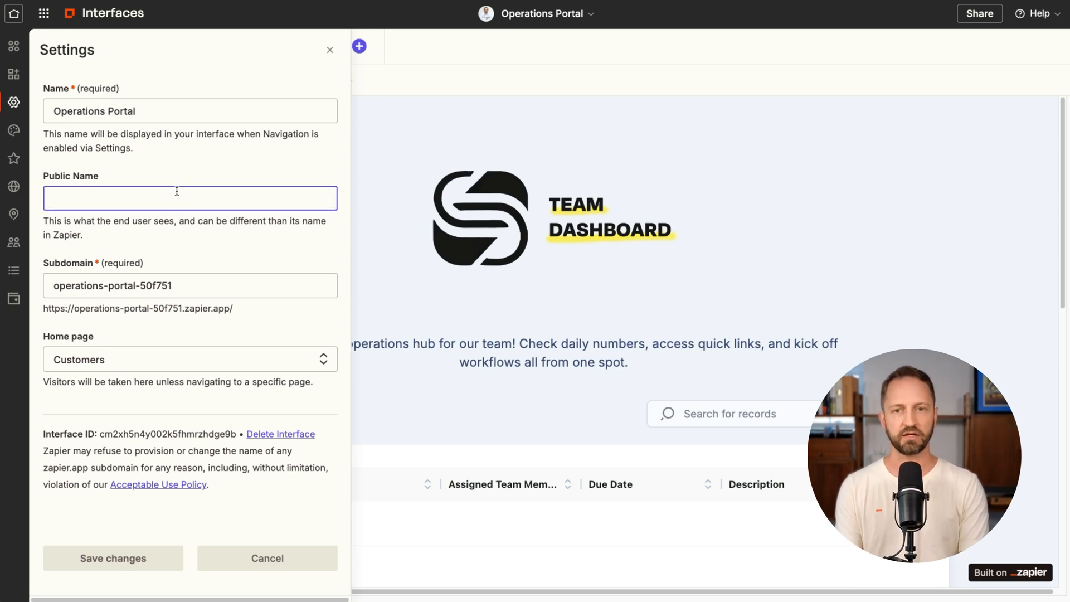
{"action": "type", "text": "Acem"}
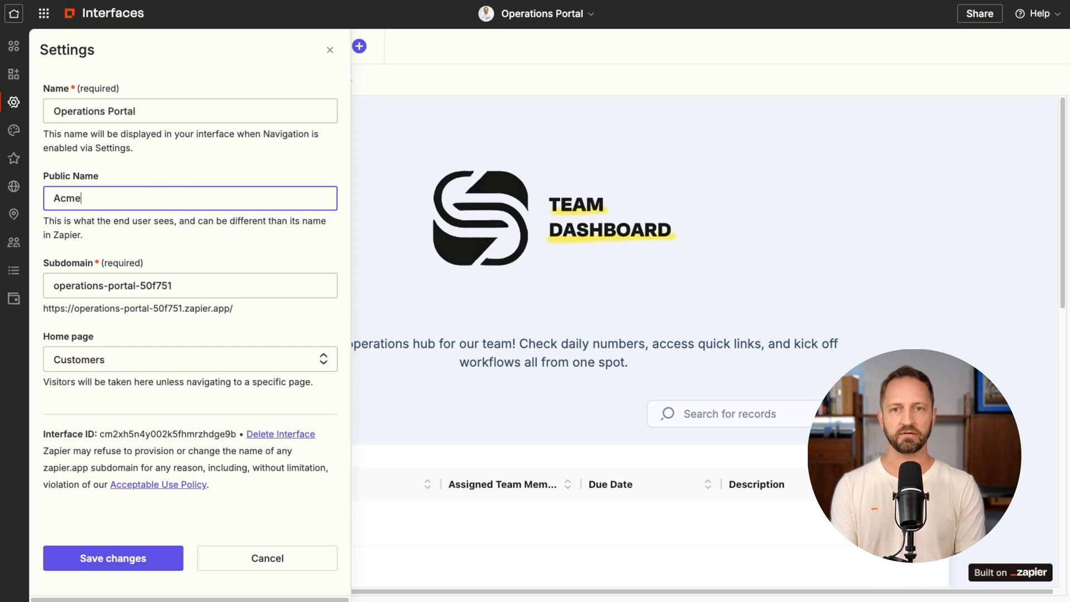
{"action": "type", "text": "board"}
{"action": "left_click", "coordinate": [181, 250]}
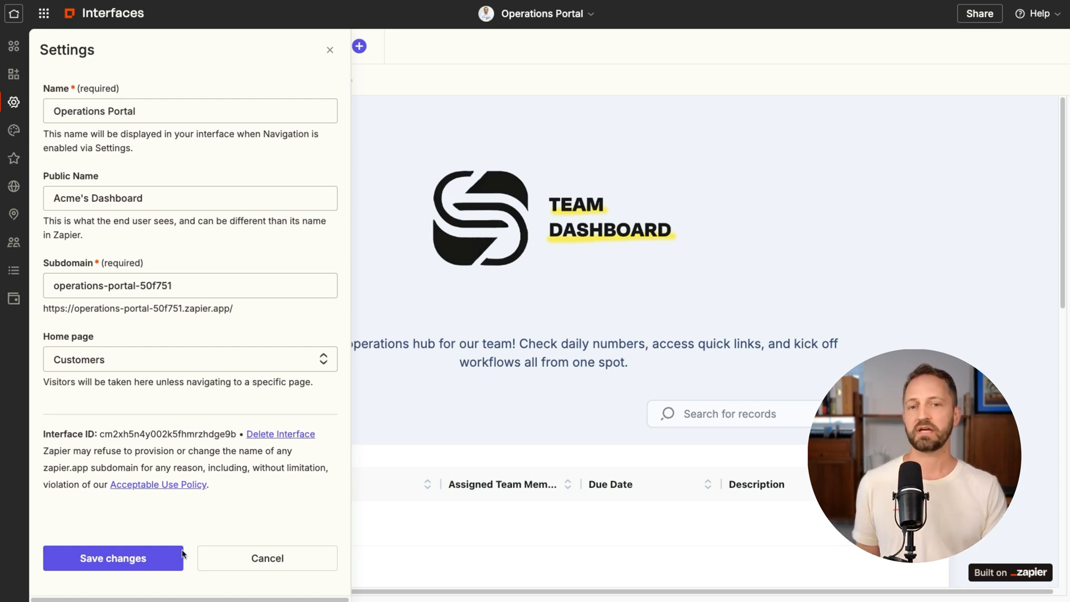
{"action": "left_click", "coordinate": [124, 562]}
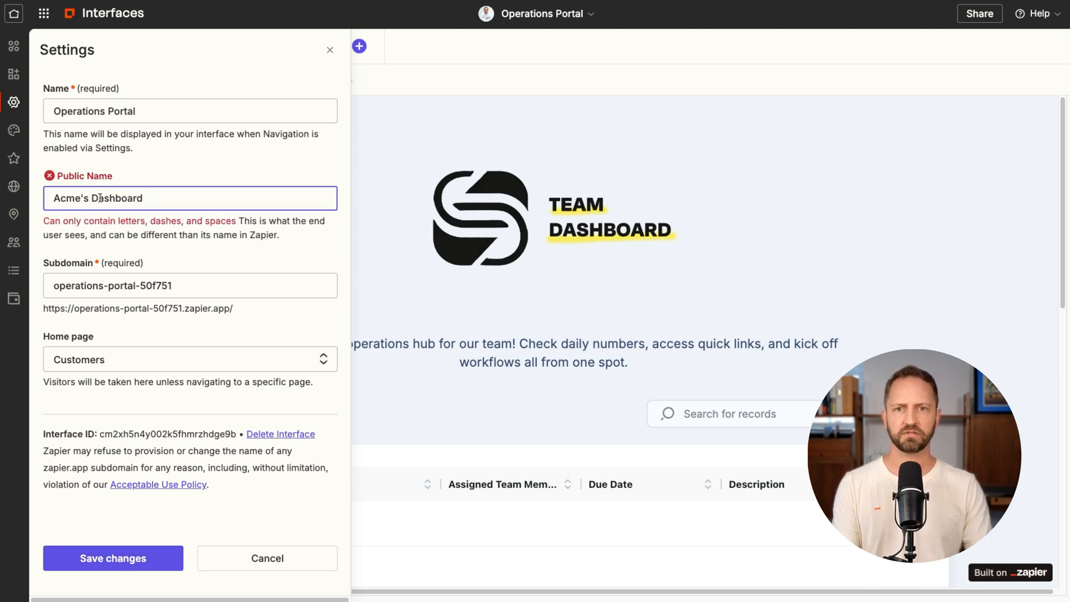
Step: Remove the apostrophe from the public name after the validation error and save
{"action": "left_click", "coordinate": [82, 198]}
{"action": "key", "text": "BackSpace"}
{"action": "left_click", "coordinate": [159, 556]}
{"action": "left_click", "coordinate": [14, 130]}
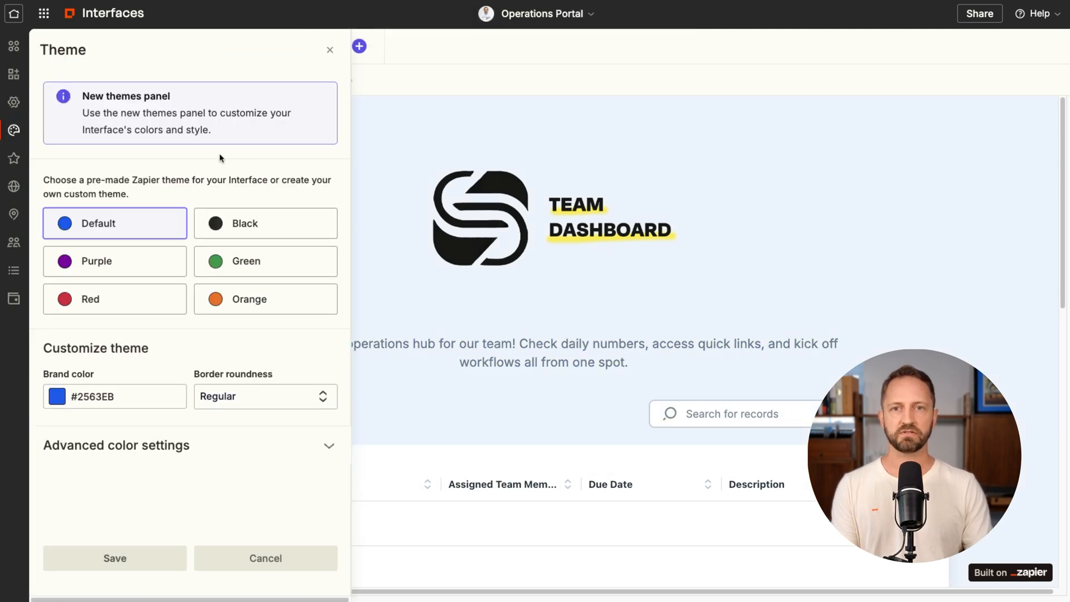
Step: Choose the Black theme with Smooth border roundness
{"action": "left_click", "coordinate": [250, 228]}
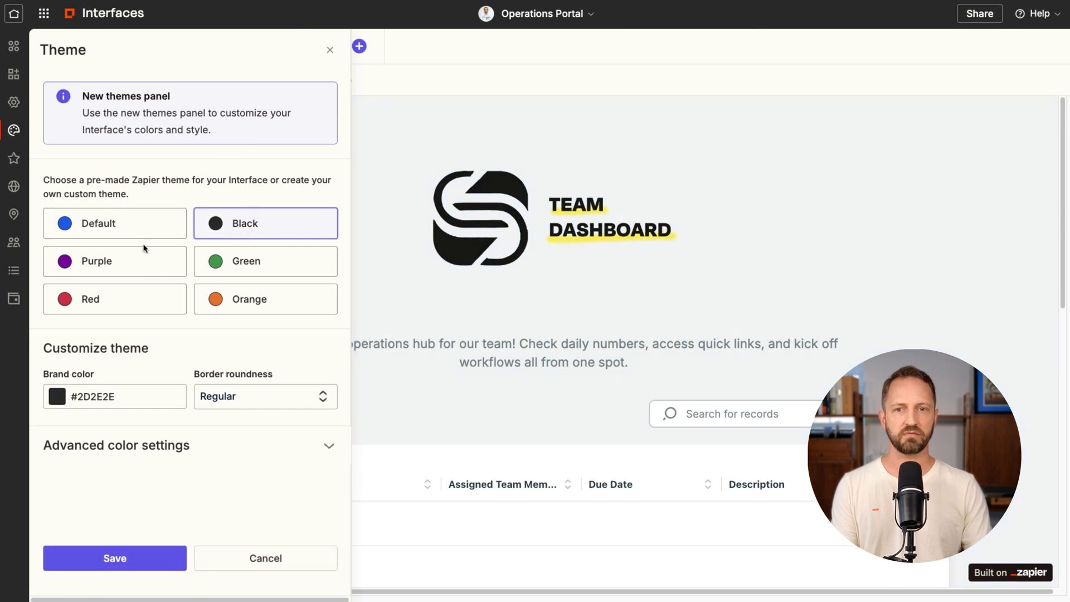
{"action": "left_click", "coordinate": [171, 305]}
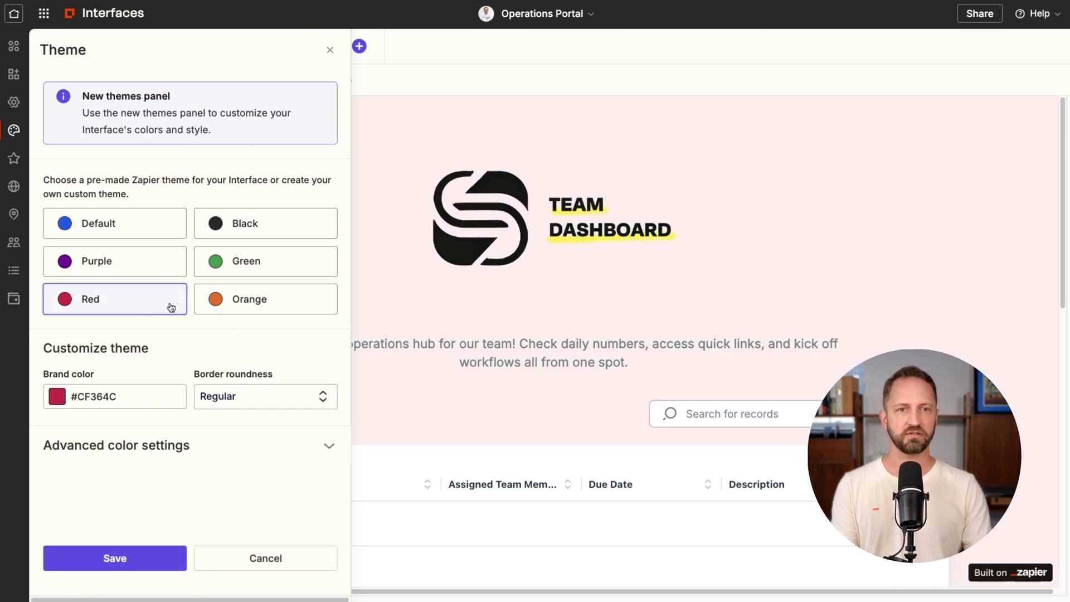
{"action": "left_click", "coordinate": [276, 223]}
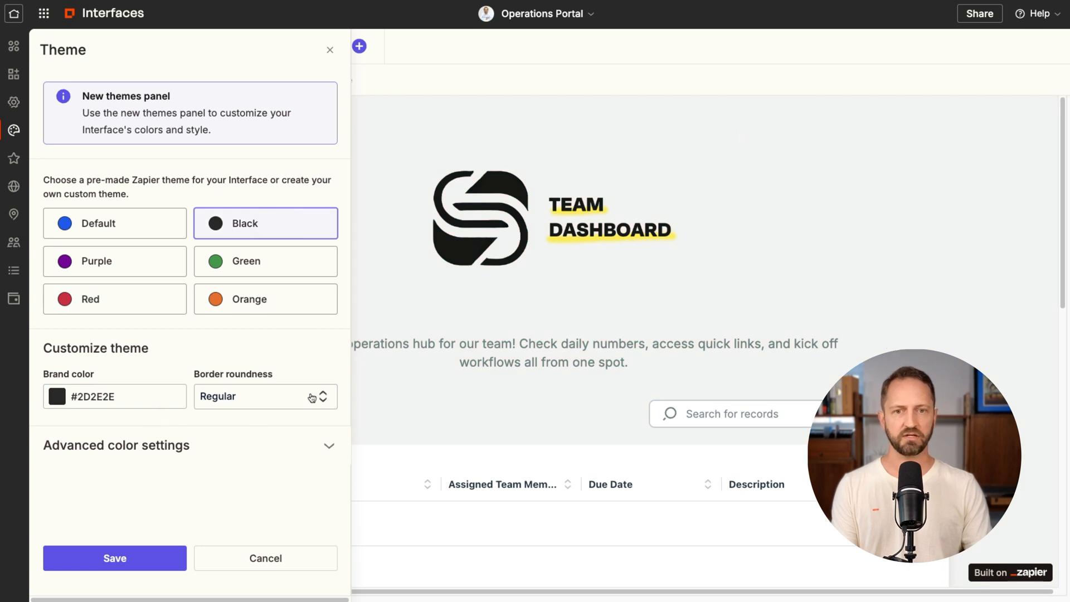
{"action": "left_click", "coordinate": [315, 399]}
{"action": "left_click", "coordinate": [251, 483]}
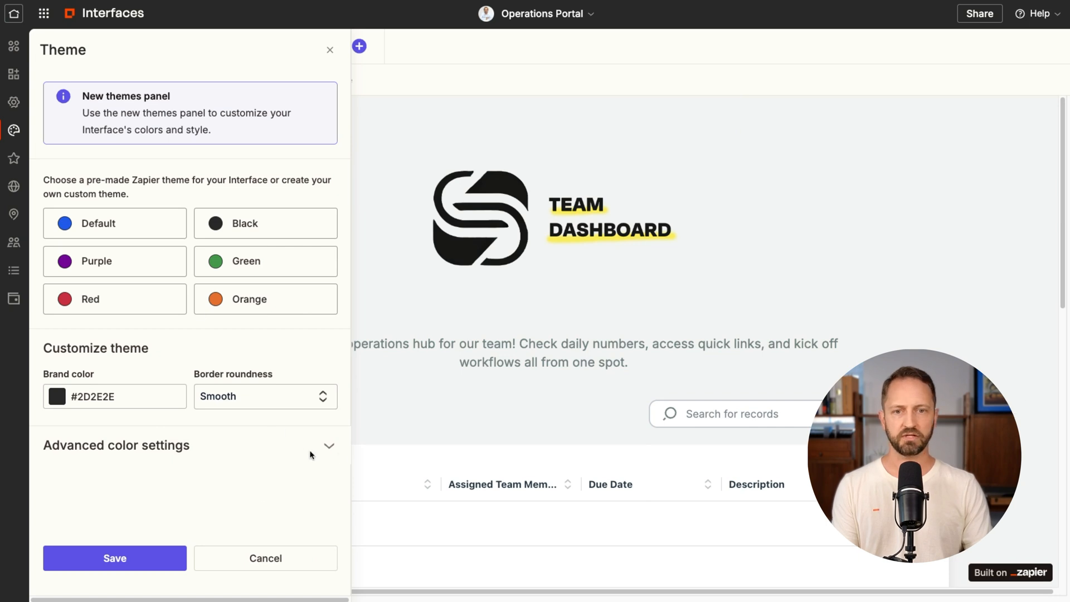
Step: Set the primary button colour to pure black #000000 and save the theme
{"action": "left_click", "coordinate": [329, 446]}
{"action": "scroll", "coordinate": [242, 326], "scroll_direction": "down", "scroll_amount": 5}
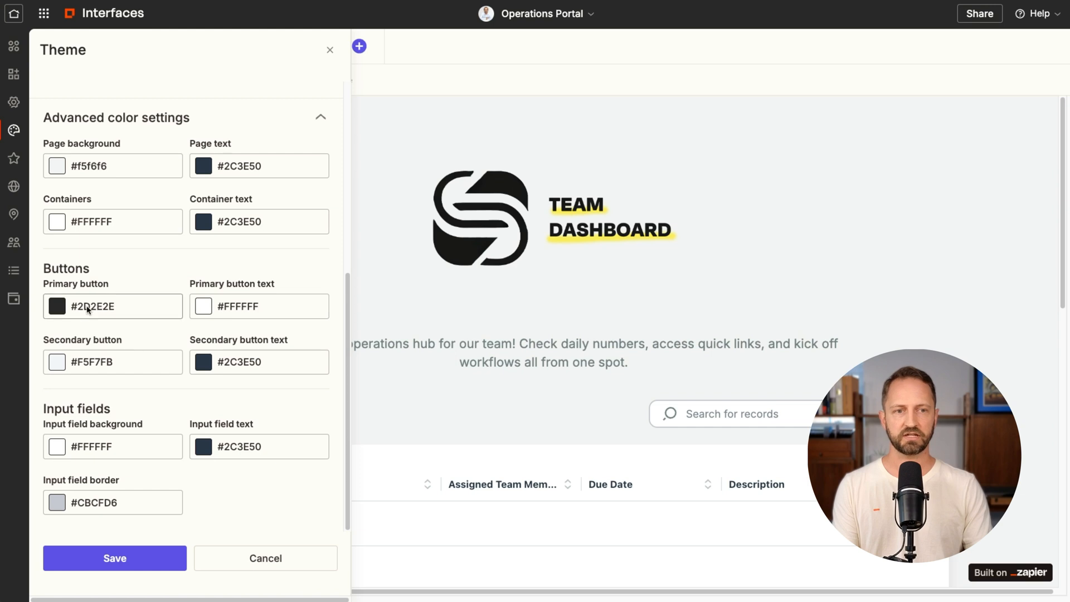
{"action": "left_click", "coordinate": [114, 308]}
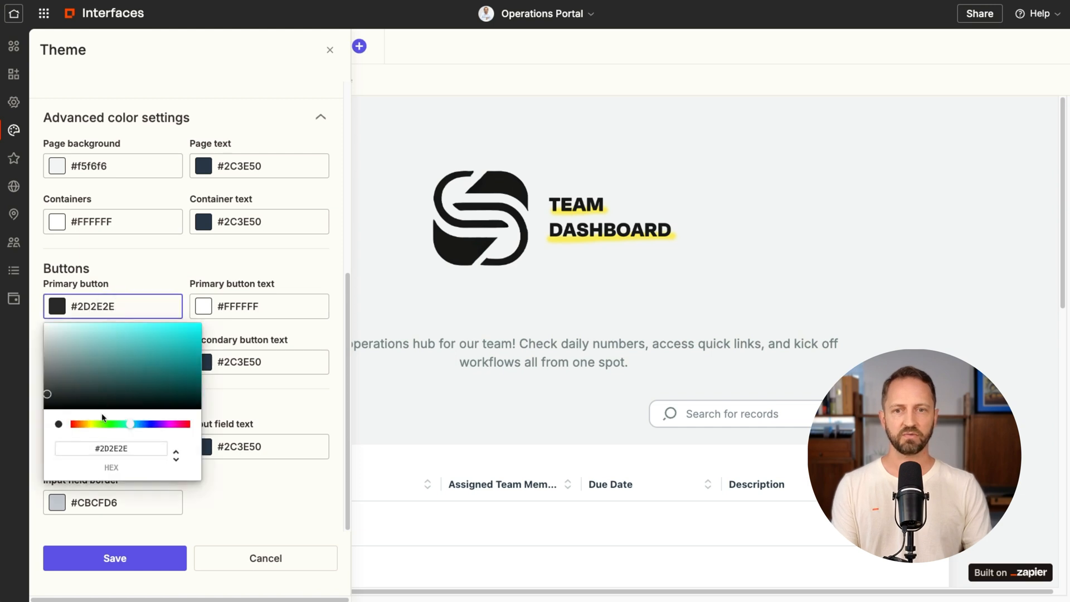
{"action": "left_click_drag", "start_coordinate": [103, 424], "coordinate": [90, 424]}
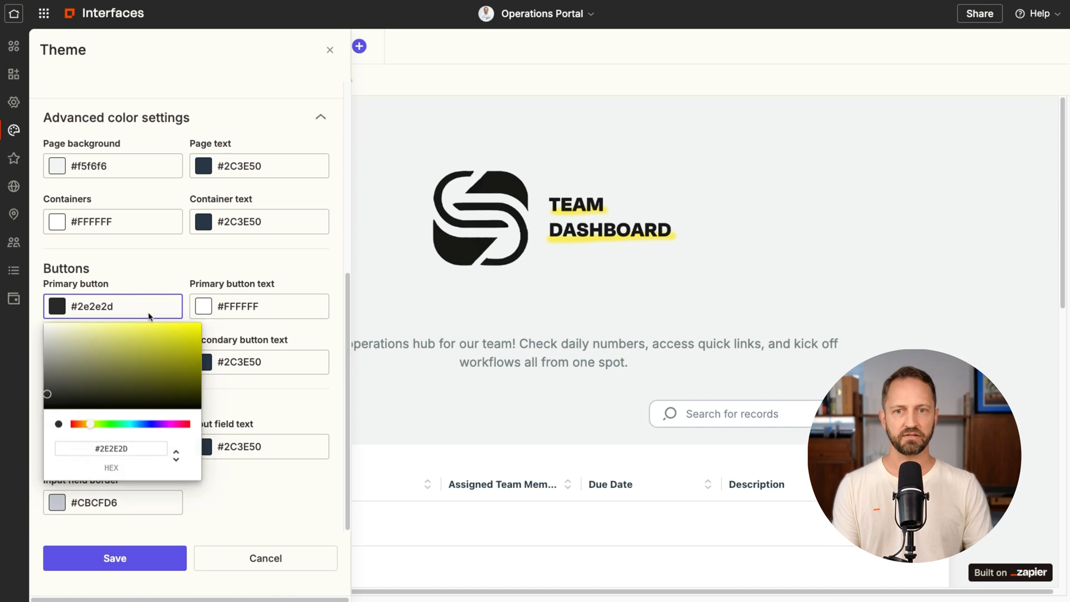
{"action": "left_click_drag", "start_coordinate": [186, 337], "coordinate": [39, 412]}
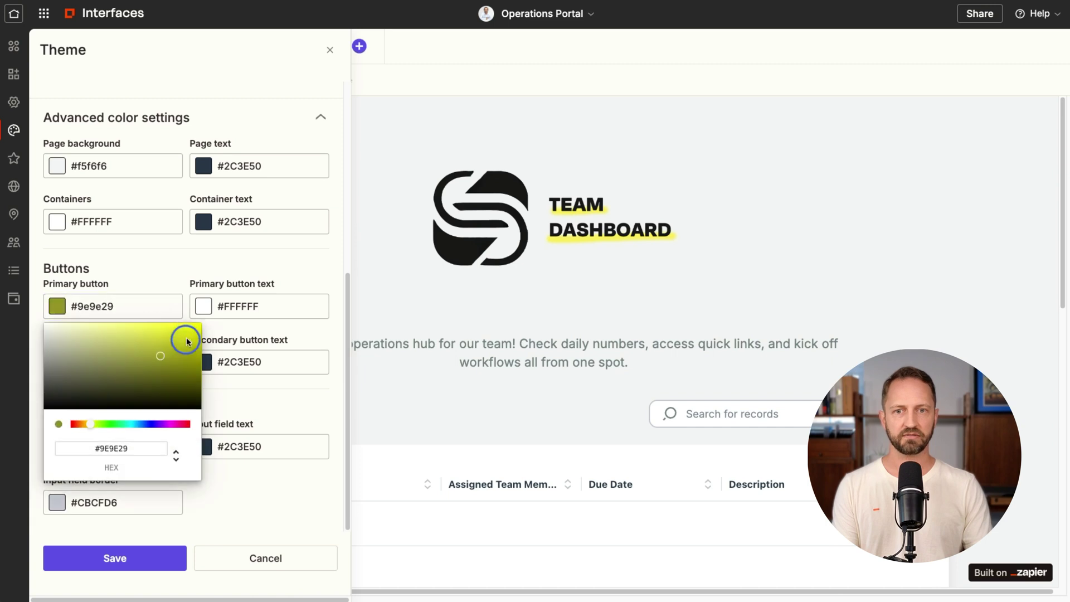
{"action": "left_click", "coordinate": [40, 413]}
{"action": "left_click", "coordinate": [142, 560]}
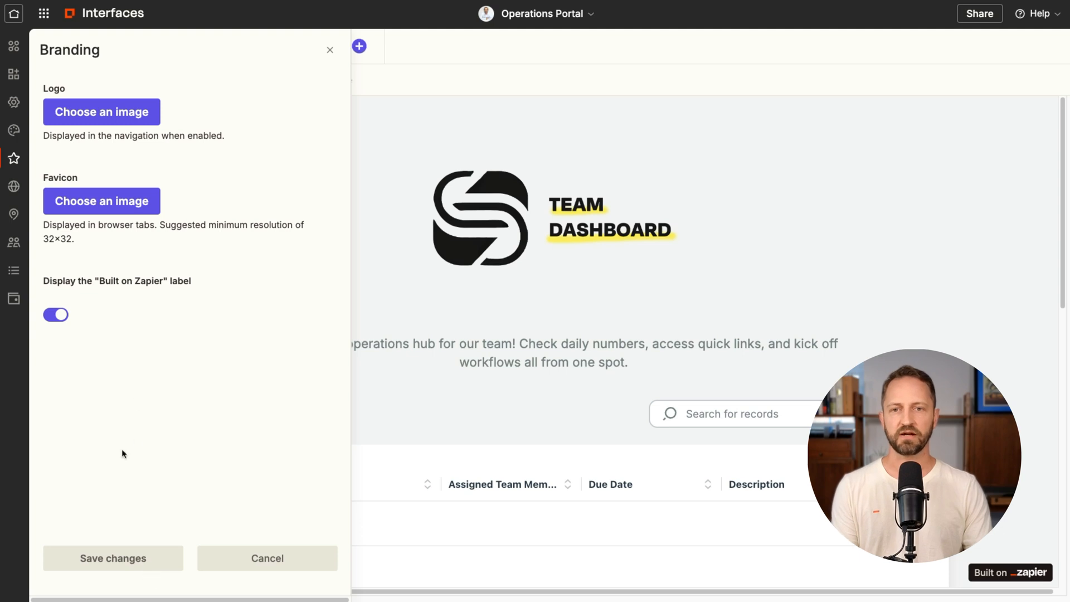
Step: Browse the custom domain and tracking settings, landing on Navigation settings
{"action": "left_click", "coordinate": [14, 187]}
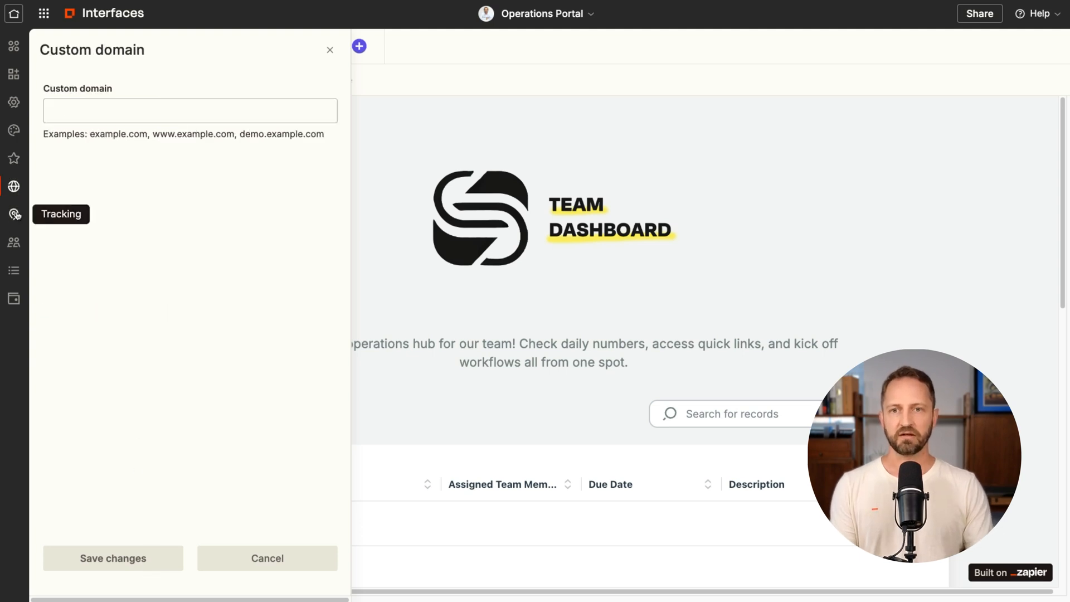
{"action": "left_click", "coordinate": [14, 214]}
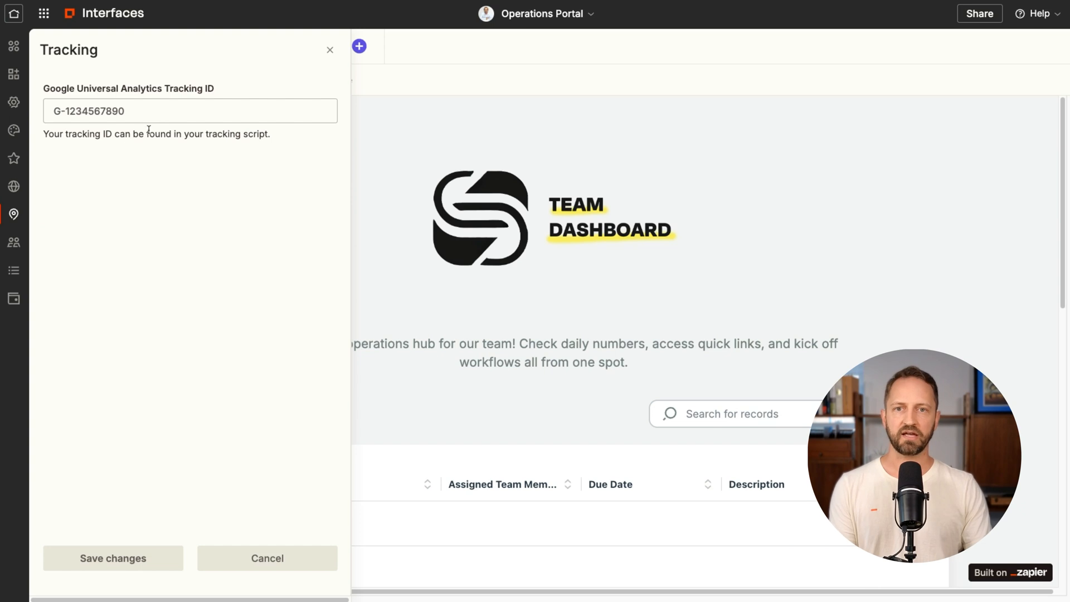
{"action": "left_click", "coordinate": [14, 272]}
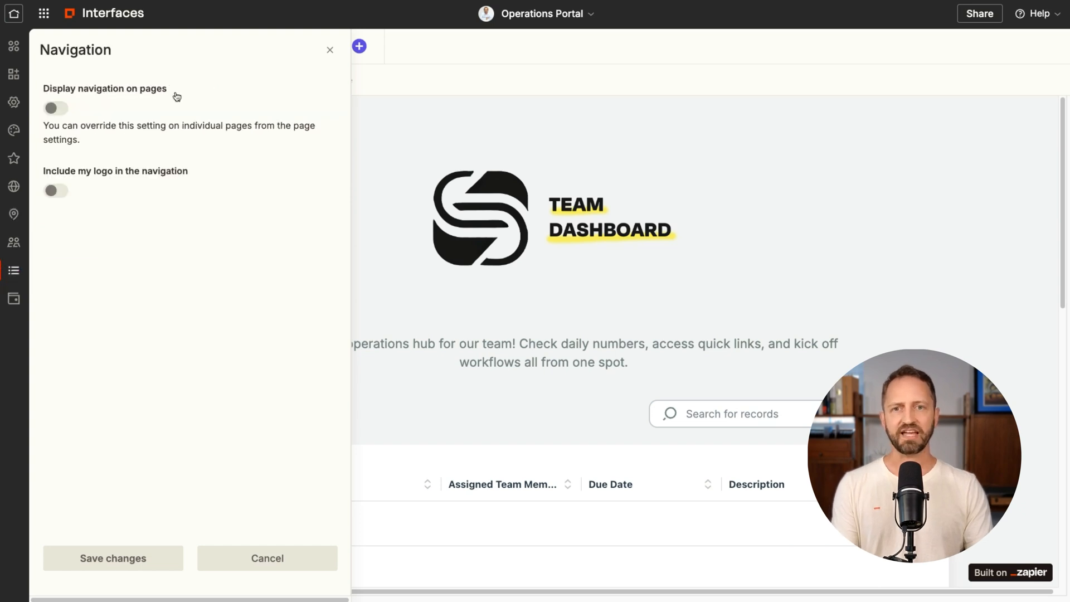
Step: Turn on page navigation and add a first link pointing to Home
{"action": "left_click", "coordinate": [55, 109]}
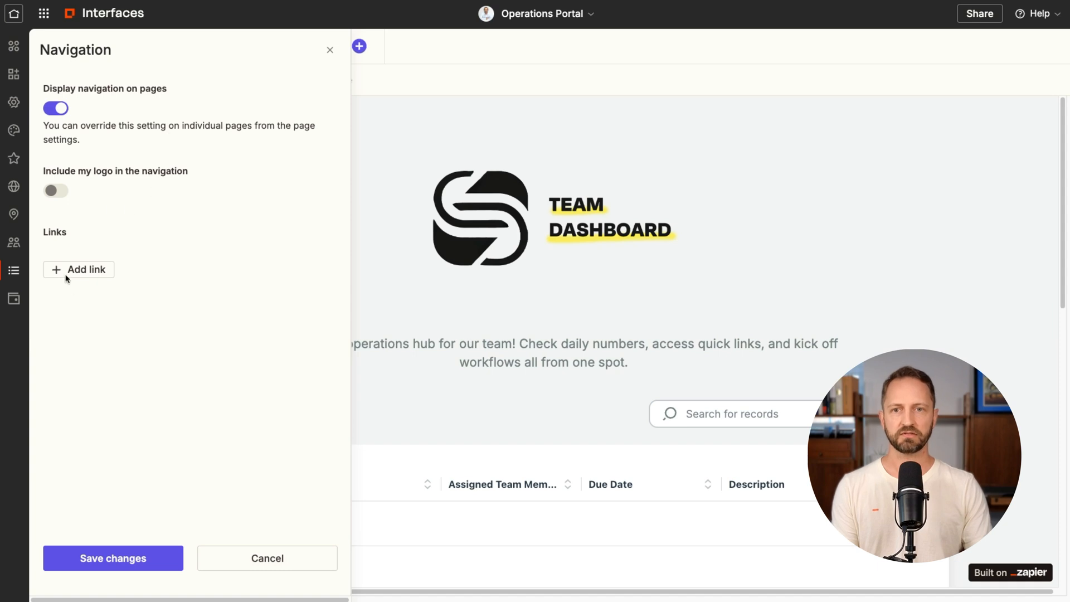
{"action": "left_click", "coordinate": [55, 190]}
{"action": "left_click", "coordinate": [55, 192]}
{"action": "left_click", "coordinate": [79, 269]}
{"action": "left_click", "coordinate": [167, 259]}
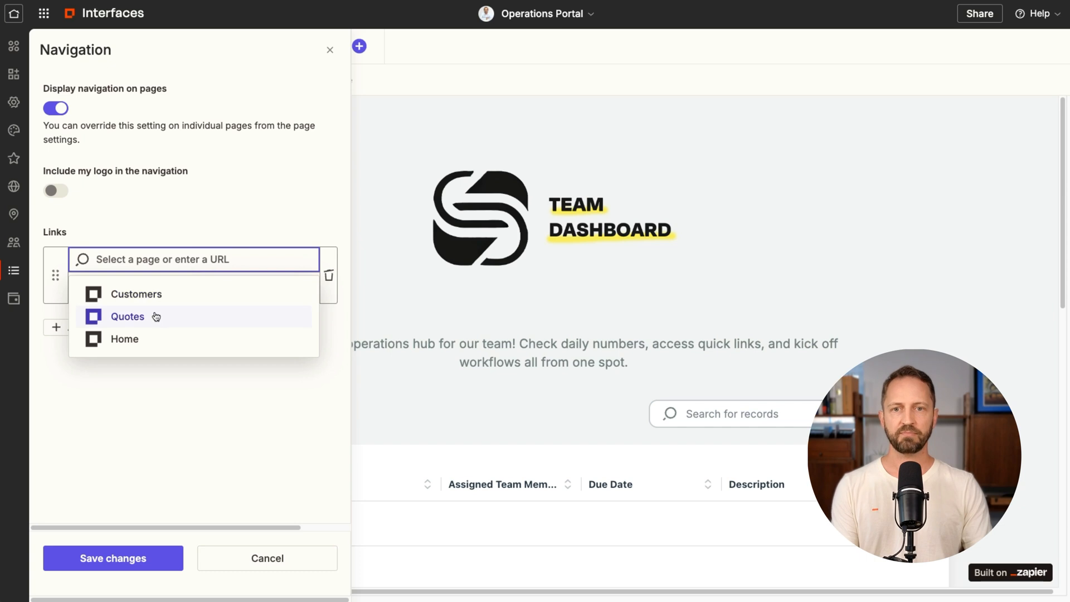
{"action": "left_click", "coordinate": [142, 341]}
Step: Add navigation links to Customers and Quotes, then save the navigation
{"action": "left_click", "coordinate": [96, 330]}
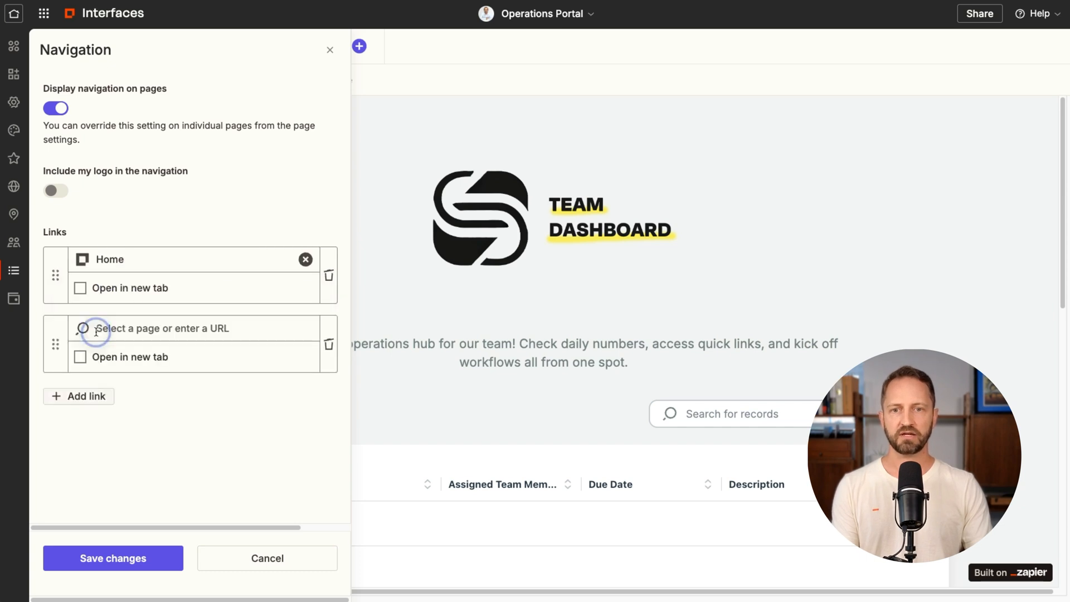
{"action": "left_click", "coordinate": [167, 328]}
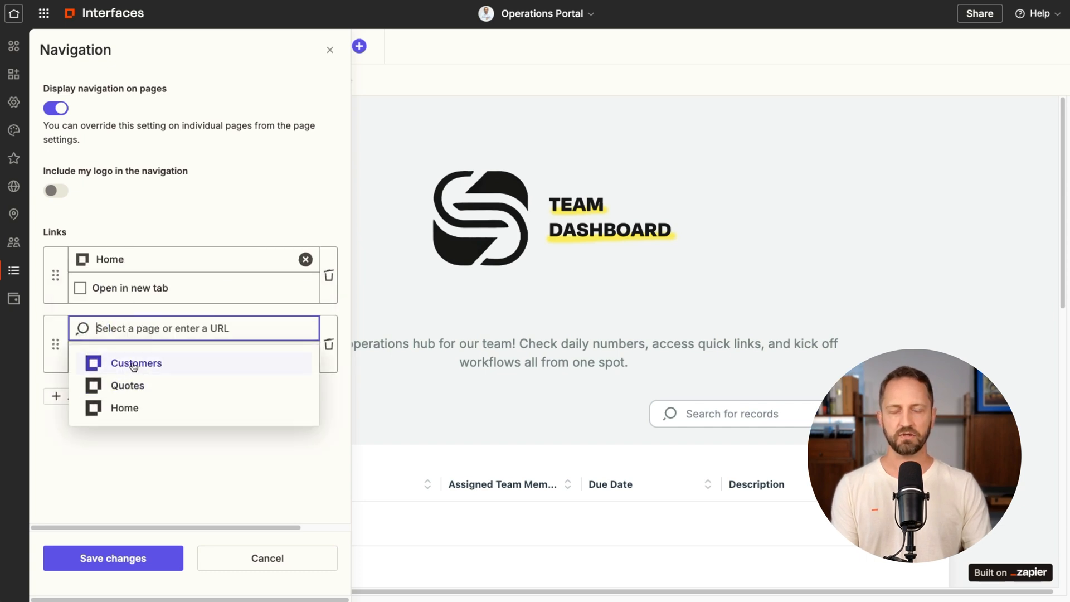
{"action": "left_click", "coordinate": [134, 363]}
{"action": "left_click", "coordinate": [92, 397]}
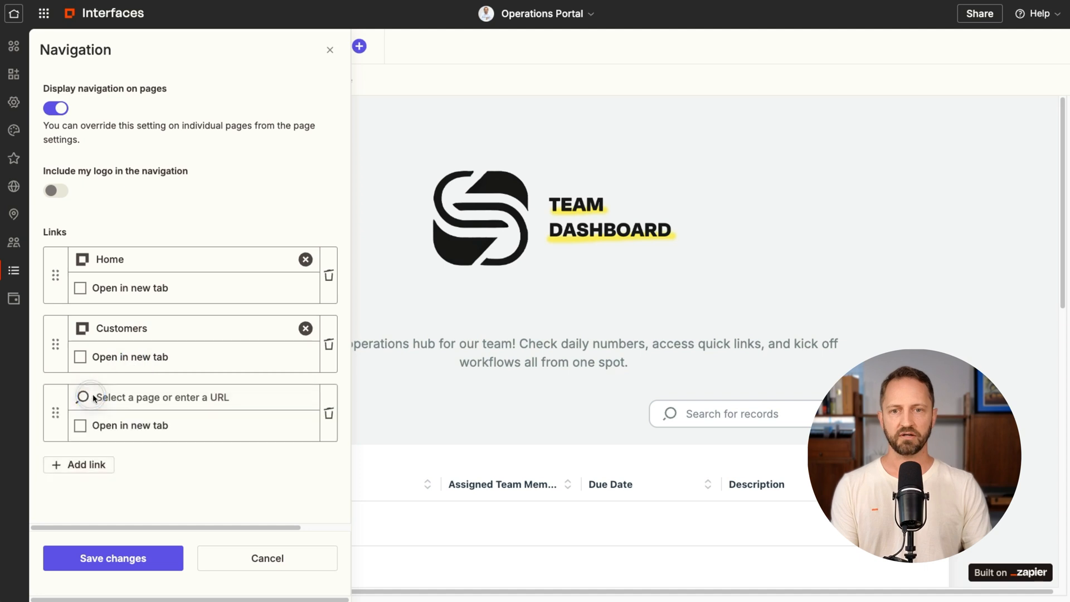
{"action": "left_click", "coordinate": [118, 398]}
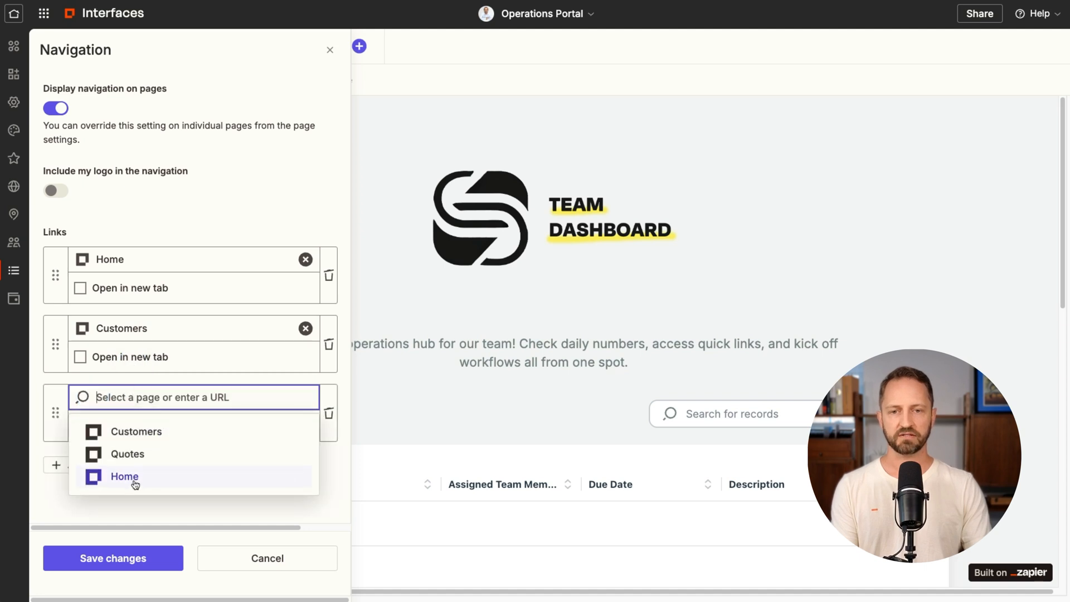
{"action": "left_click", "coordinate": [127, 454]}
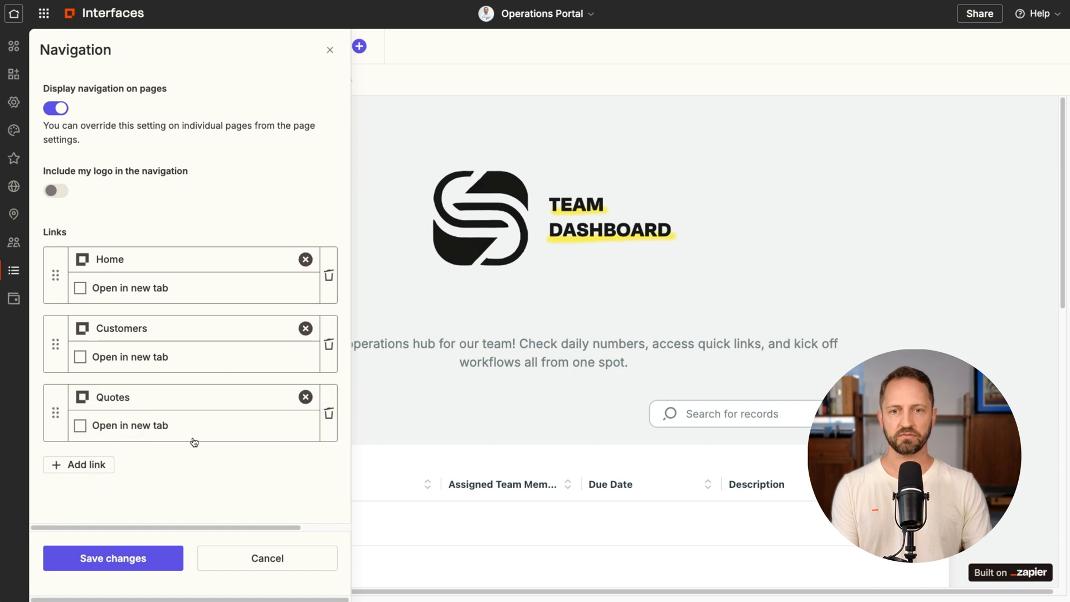
{"action": "left_click", "coordinate": [135, 557]}
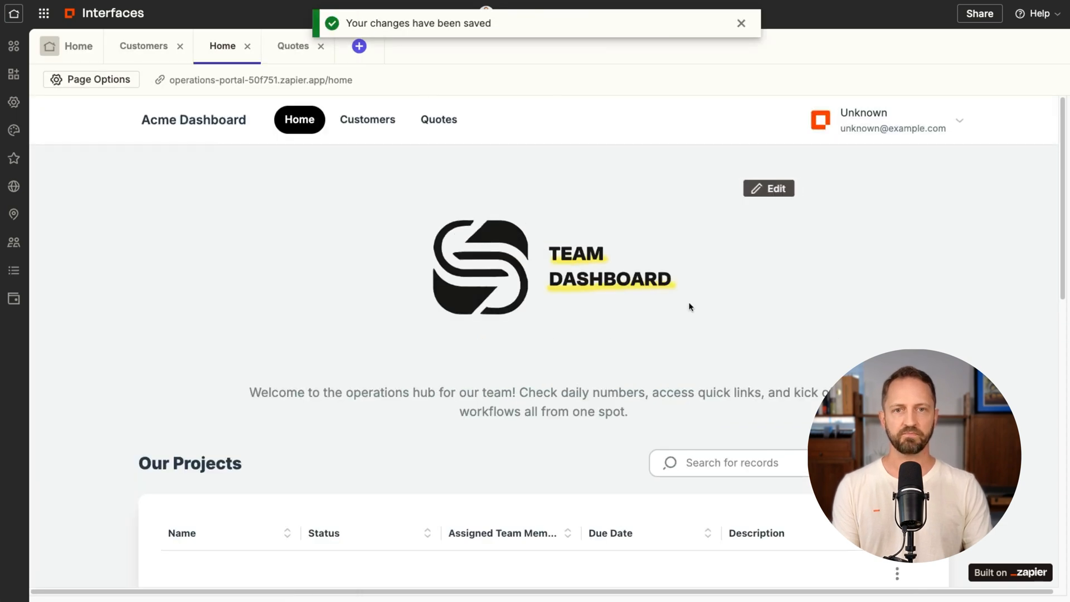
{"action": "mouse_move", "coordinate": [551, 268]}
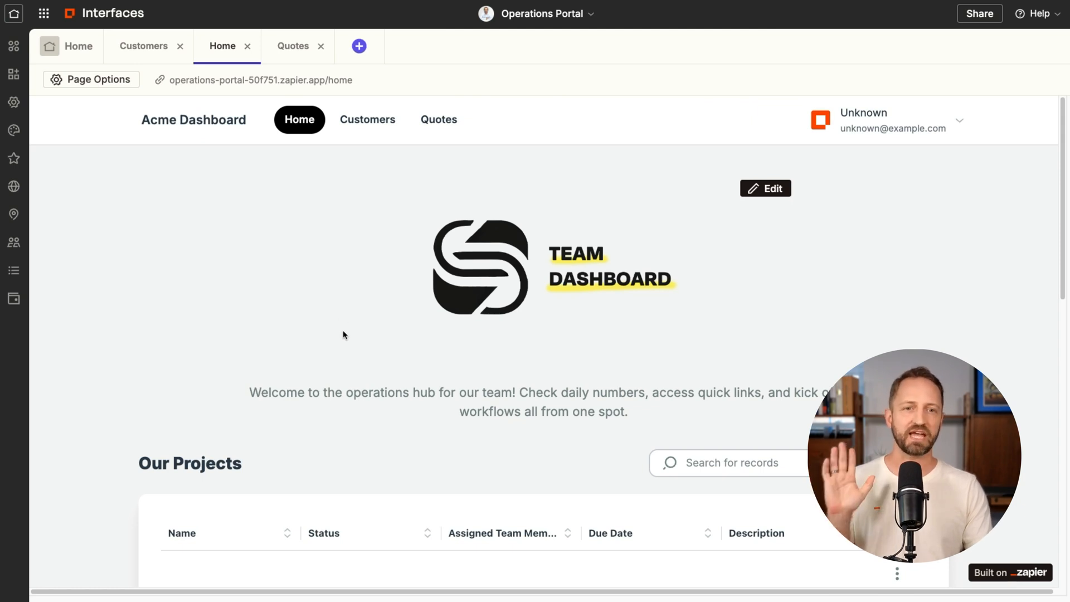
{"action": "scroll", "coordinate": [443, 530], "scroll_direction": "down", "scroll_amount": 1}
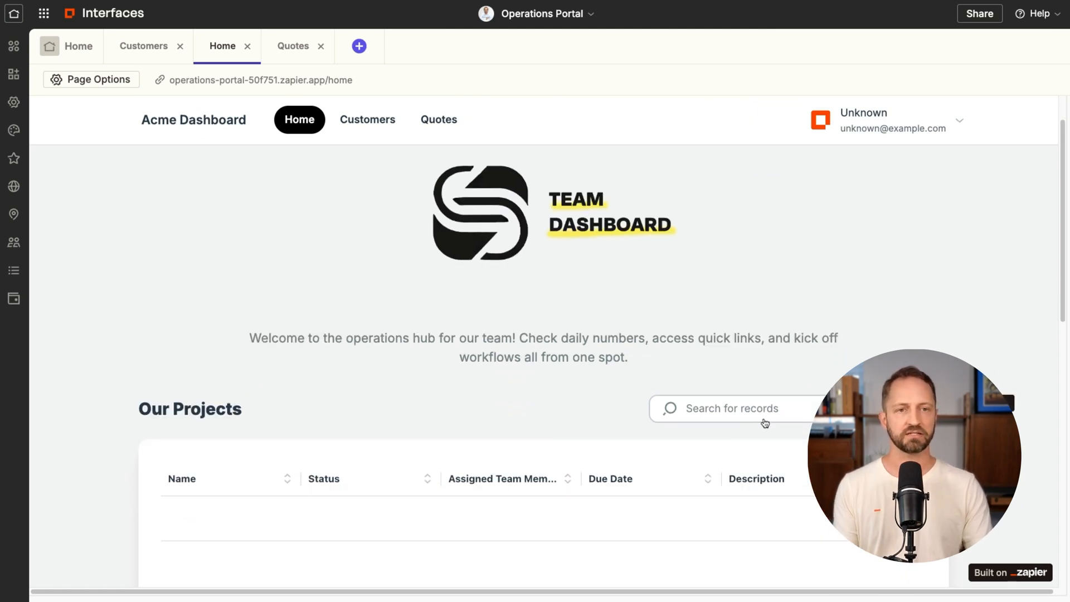
{"action": "scroll", "coordinate": [506, 388], "scroll_direction": "down", "scroll_amount": 2}
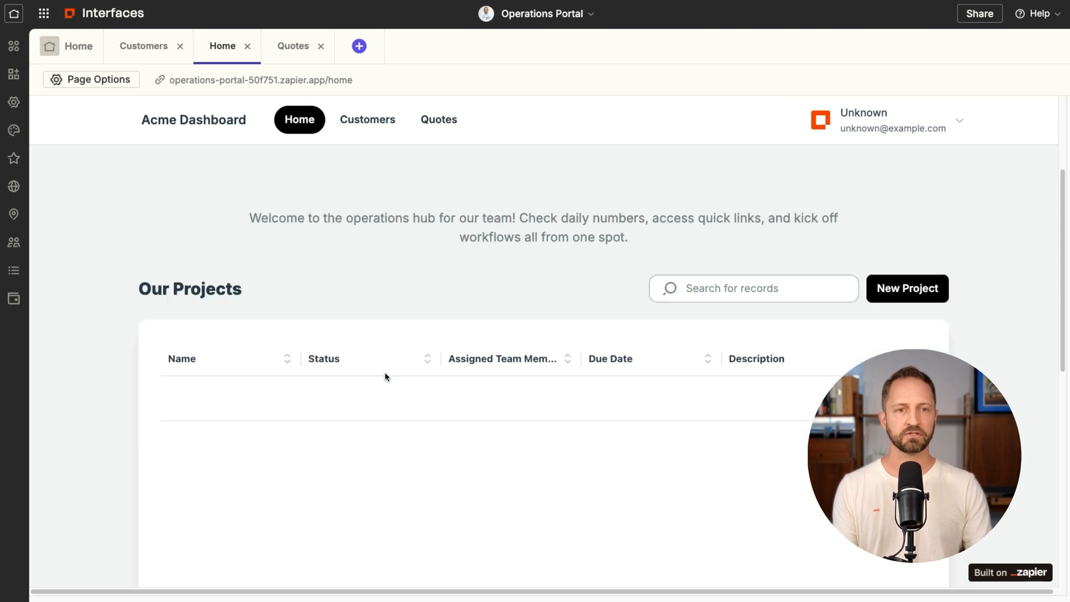
Step: Check the page's linked assets, then show the Our Projects table's data source settings
{"action": "left_click", "coordinate": [14, 46]}
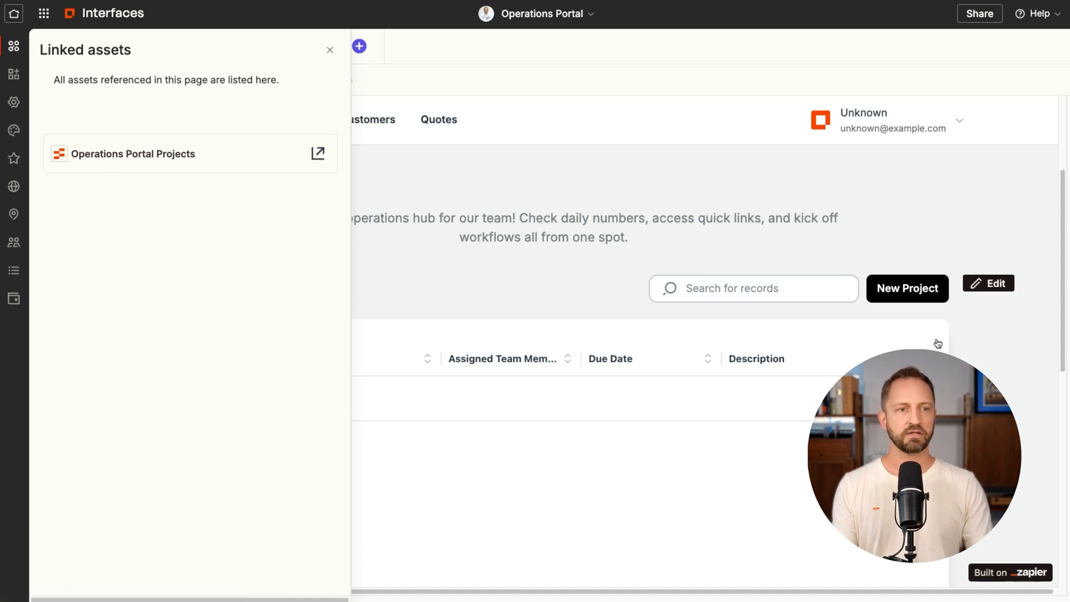
{"action": "left_click", "coordinate": [978, 362]}
{"action": "left_click", "coordinate": [987, 284]}
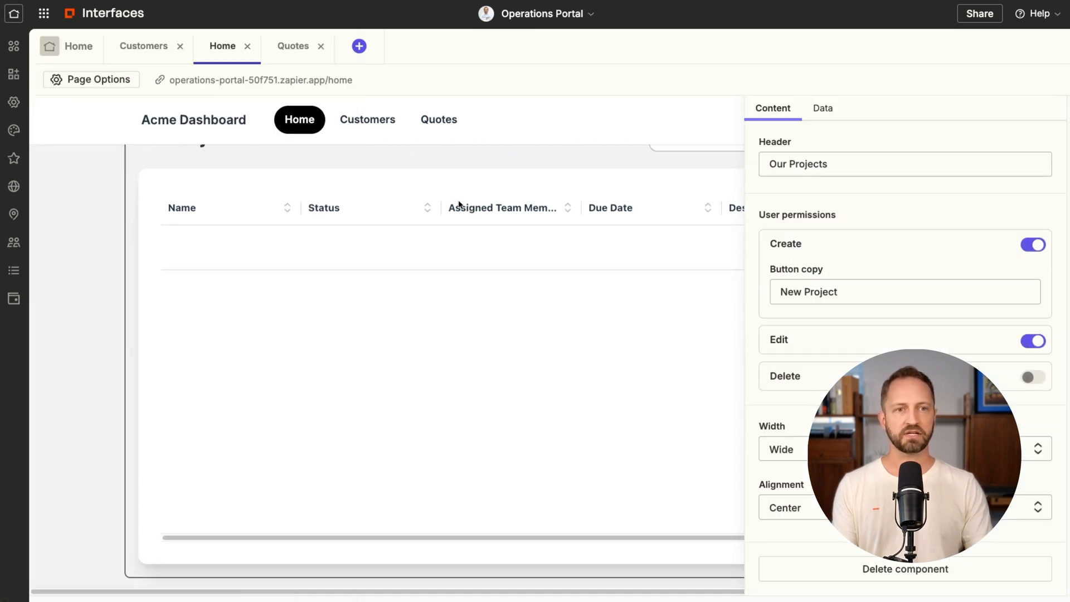
{"action": "left_click", "coordinate": [823, 110]}
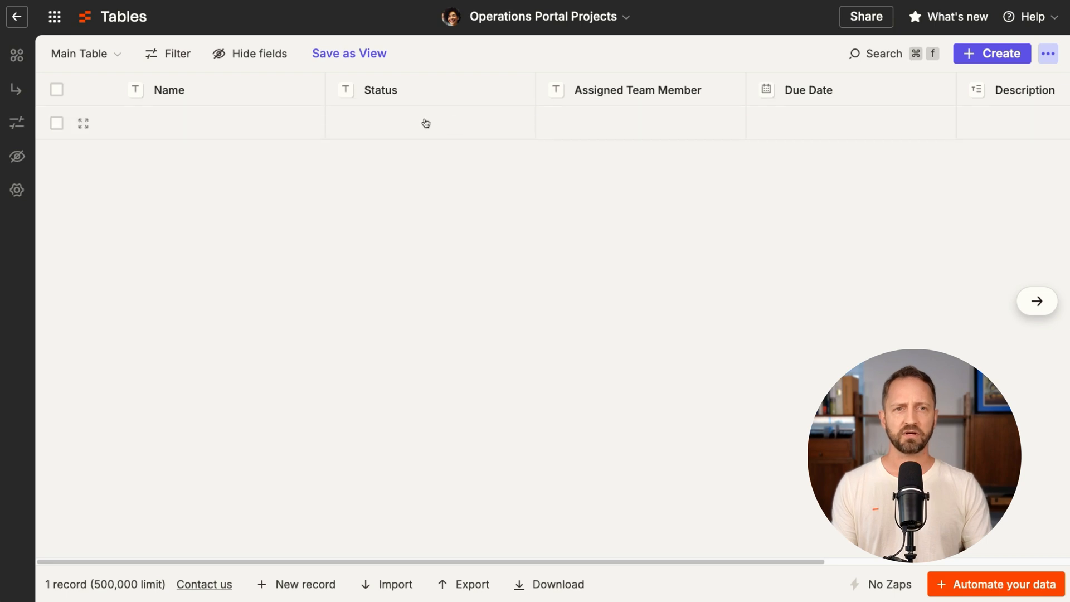
{"action": "scroll", "coordinate": [386, 131], "scroll_direction": "right", "scroll_amount": 3}
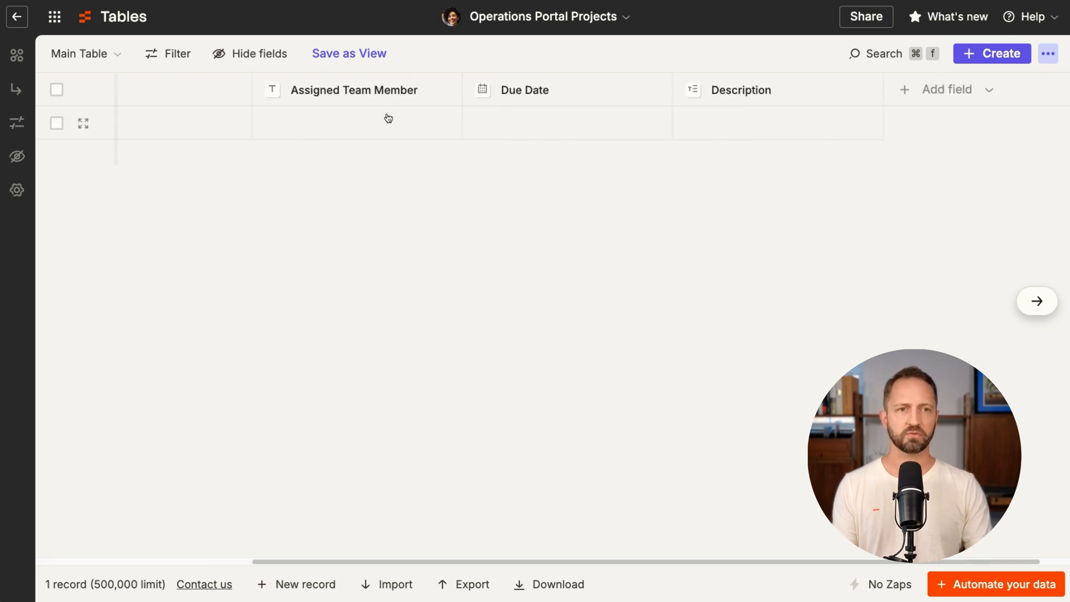
{"action": "scroll", "coordinate": [418, 121], "scroll_direction": "left", "scroll_amount": 3}
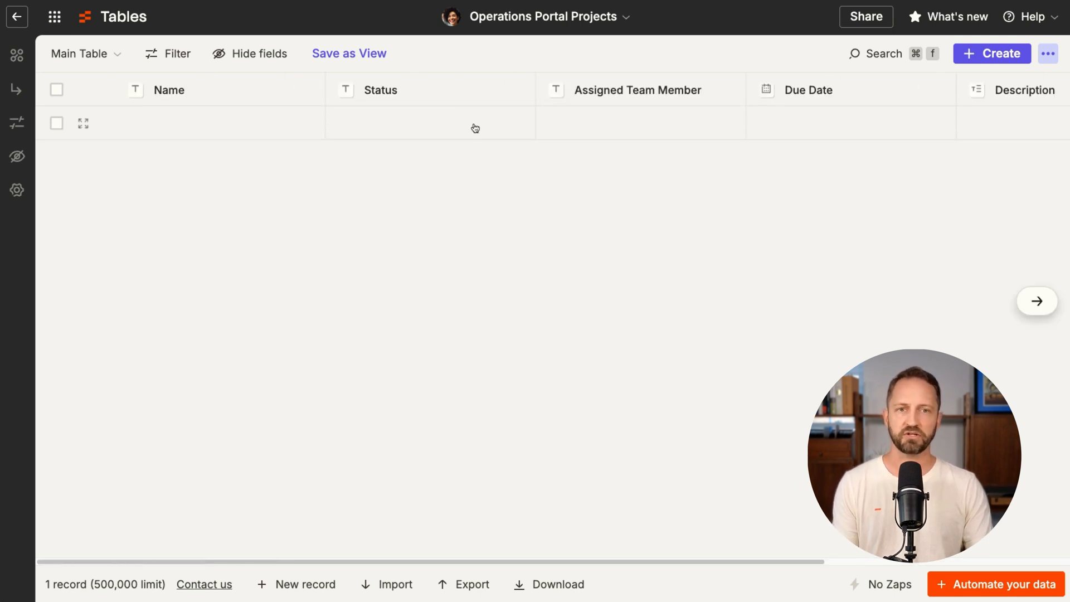
{"action": "scroll", "coordinate": [469, 128], "scroll_direction": "right", "scroll_amount": 5}
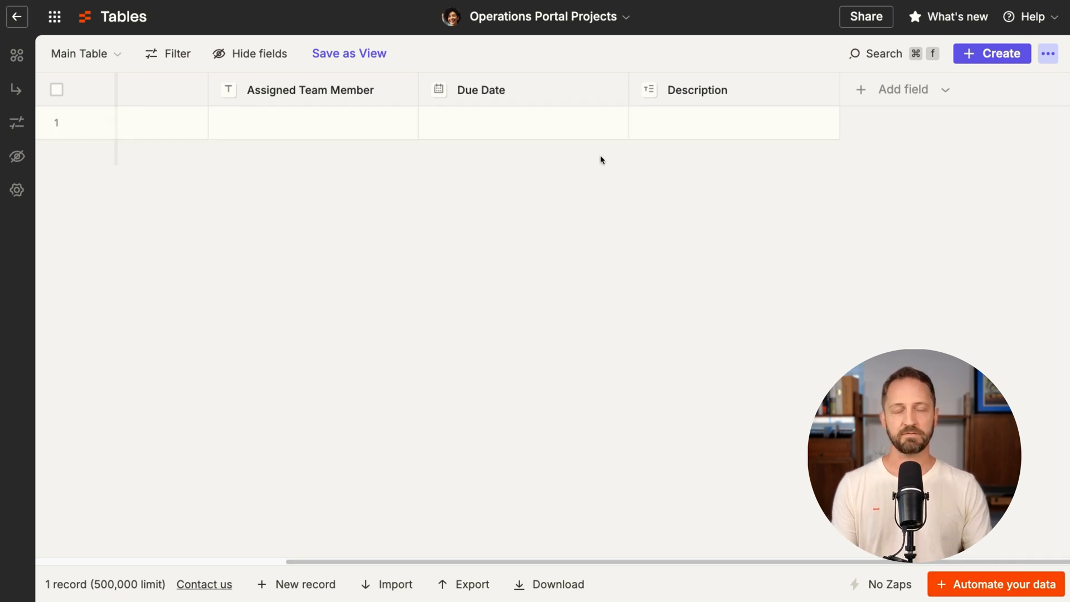
{"action": "scroll", "coordinate": [594, 124], "scroll_direction": "left", "scroll_amount": 5}
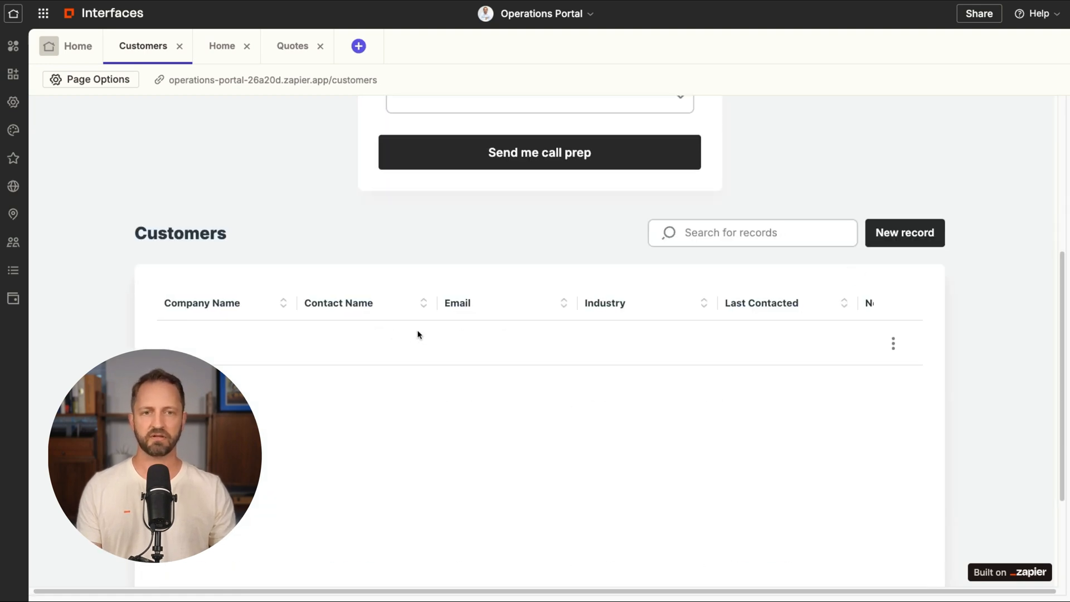
{"action": "scroll", "coordinate": [611, 326], "scroll_direction": "down", "scroll_amount": 2}
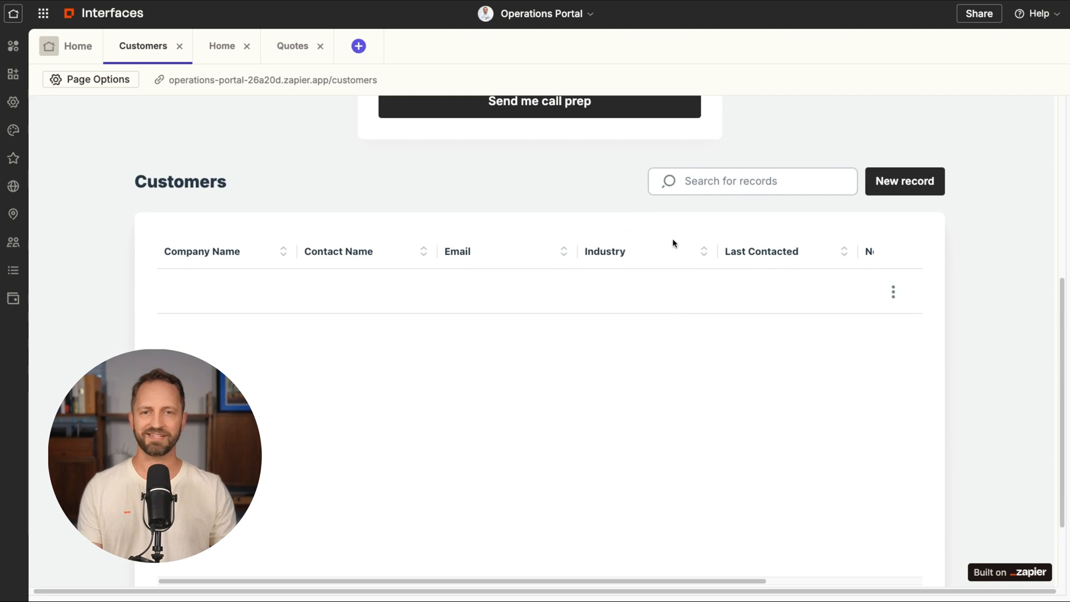
{"action": "scroll", "coordinate": [589, 206], "scroll_direction": "up", "scroll_amount": 5}
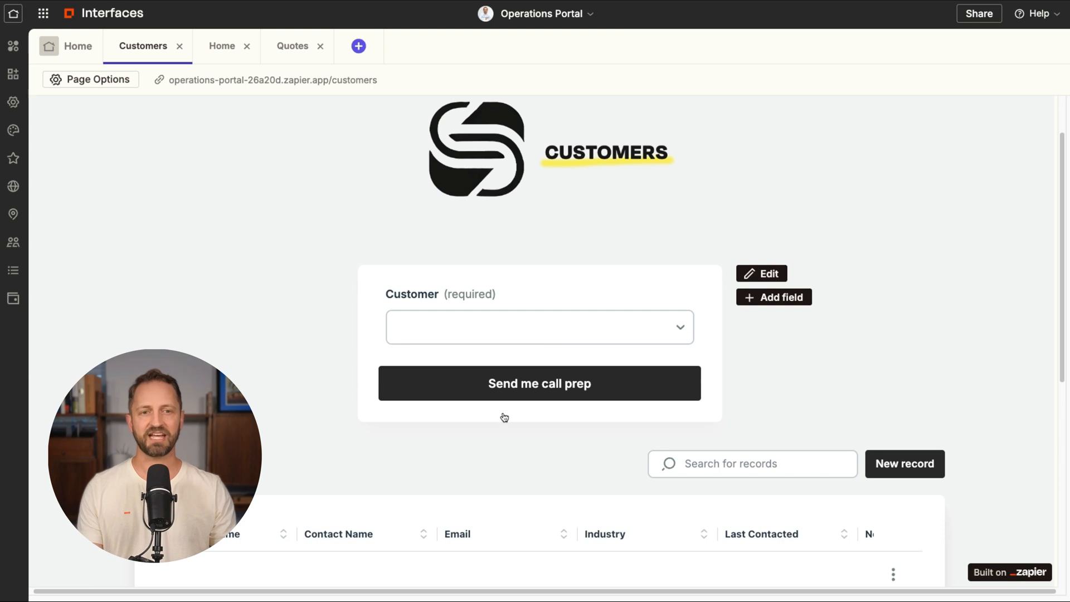
Step: Review the call prep form's submit actions, then list the Customers page's linked assets
{"action": "left_click", "coordinate": [760, 273]}
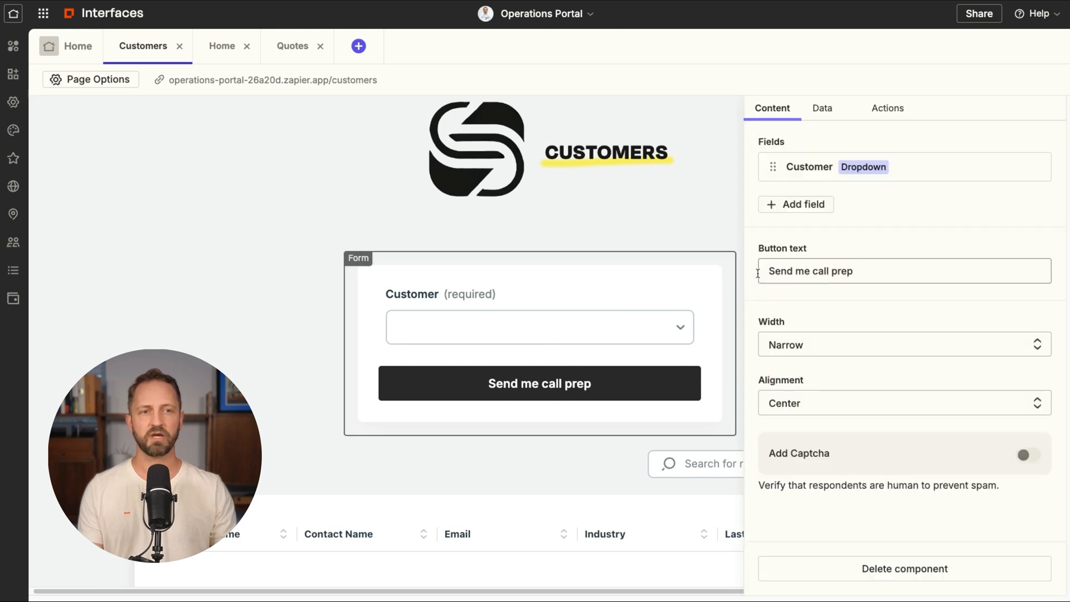
{"action": "left_click", "coordinate": [877, 108]}
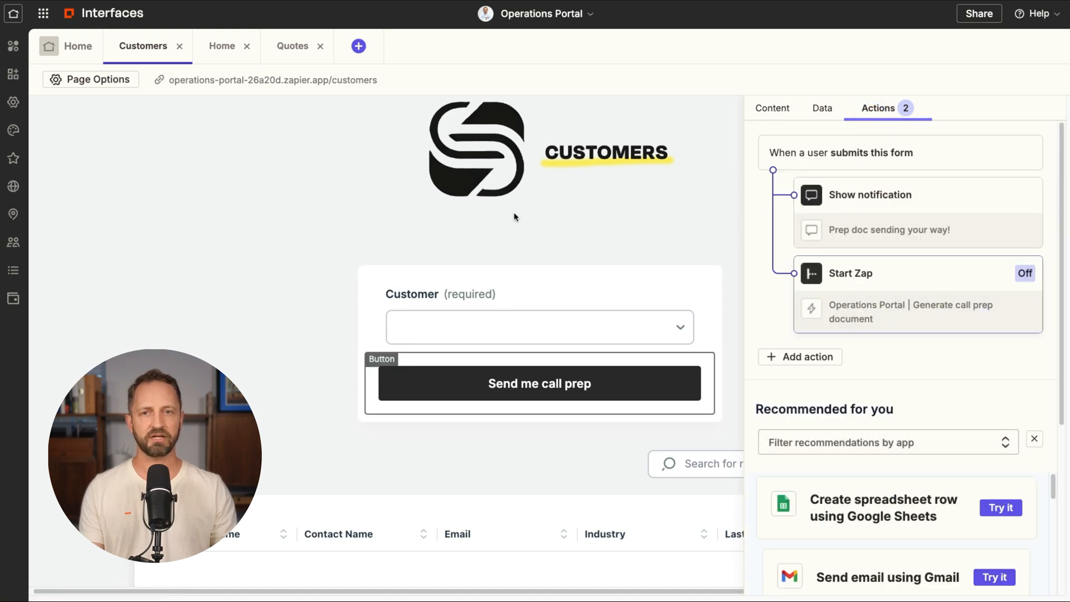
{"action": "left_click", "coordinate": [12, 46]}
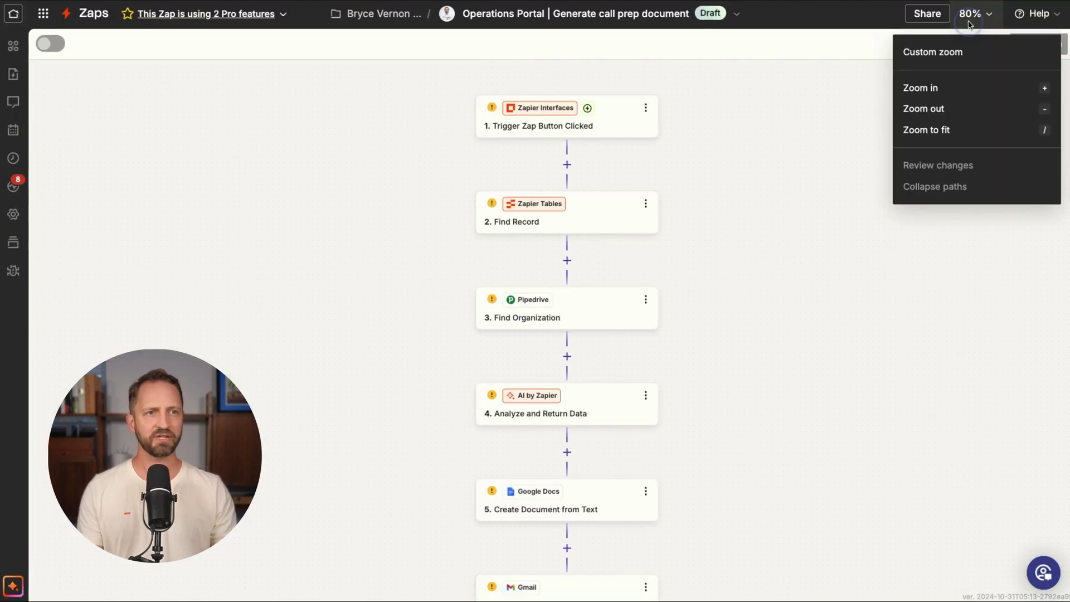
Step: Test the Zap's trigger step to load two sample form submissions
{"action": "left_click", "coordinate": [949, 130]}
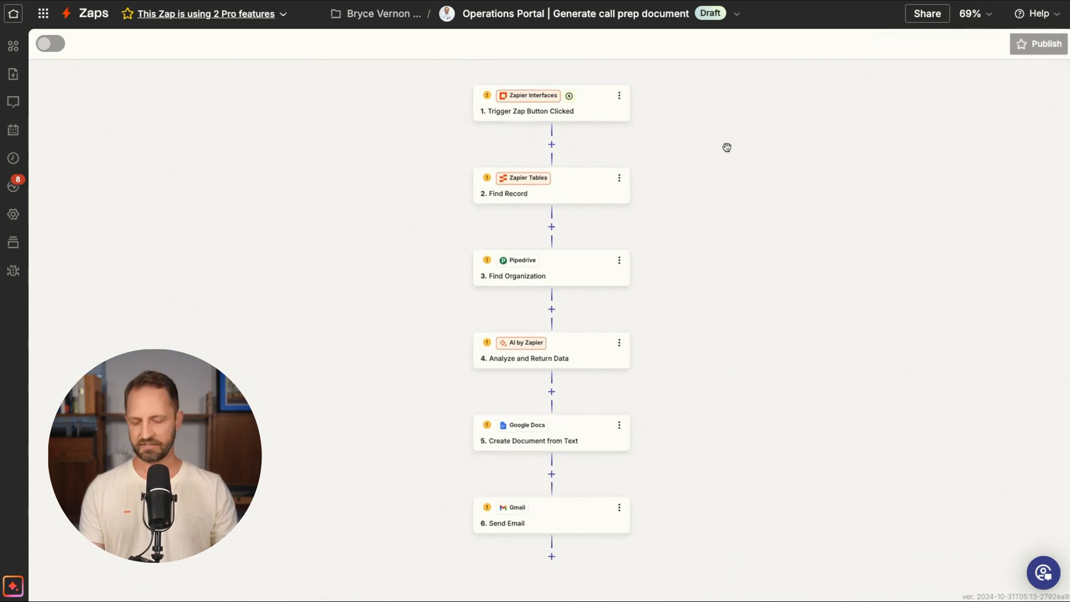
{"action": "scroll", "coordinate": [712, 186], "scroll_direction": "up", "scroll_amount": 5}
{"action": "scroll", "coordinate": [713, 186], "scroll_direction": "down", "scroll_amount": 2}
{"action": "scroll", "coordinate": [712, 186], "scroll_direction": "up", "scroll_amount": 2}
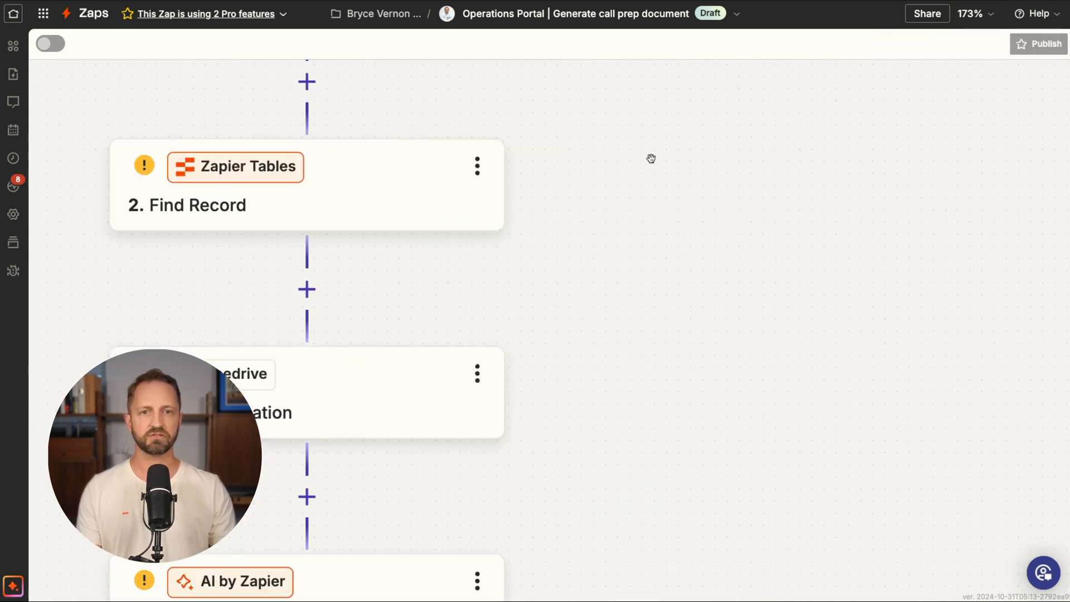
{"action": "left_click_drag", "start_coordinate": [609, 137], "coordinate": [656, 309]}
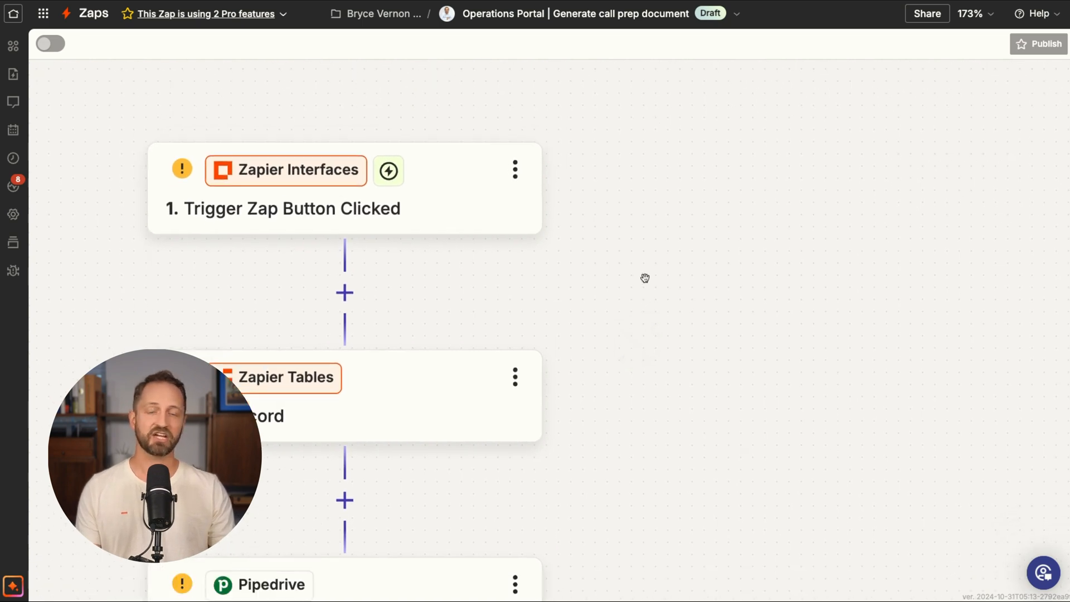
{"action": "scroll", "coordinate": [669, 307], "scroll_direction": "down", "scroll_amount": 3}
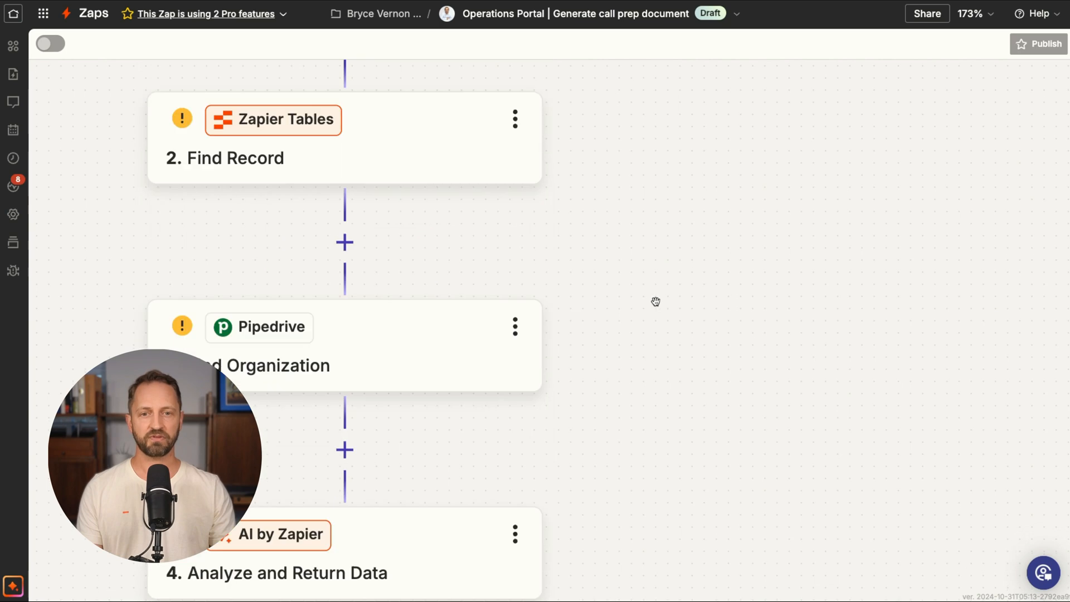
{"action": "scroll", "coordinate": [710, 423], "scroll_direction": "up", "scroll_amount": 3}
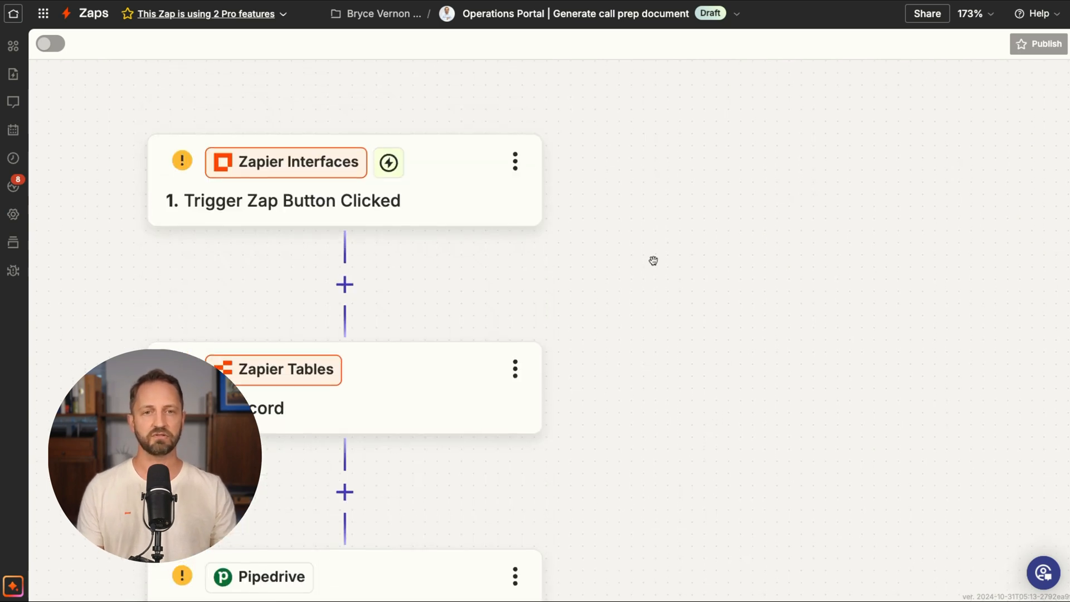
{"action": "left_click", "coordinate": [426, 189]}
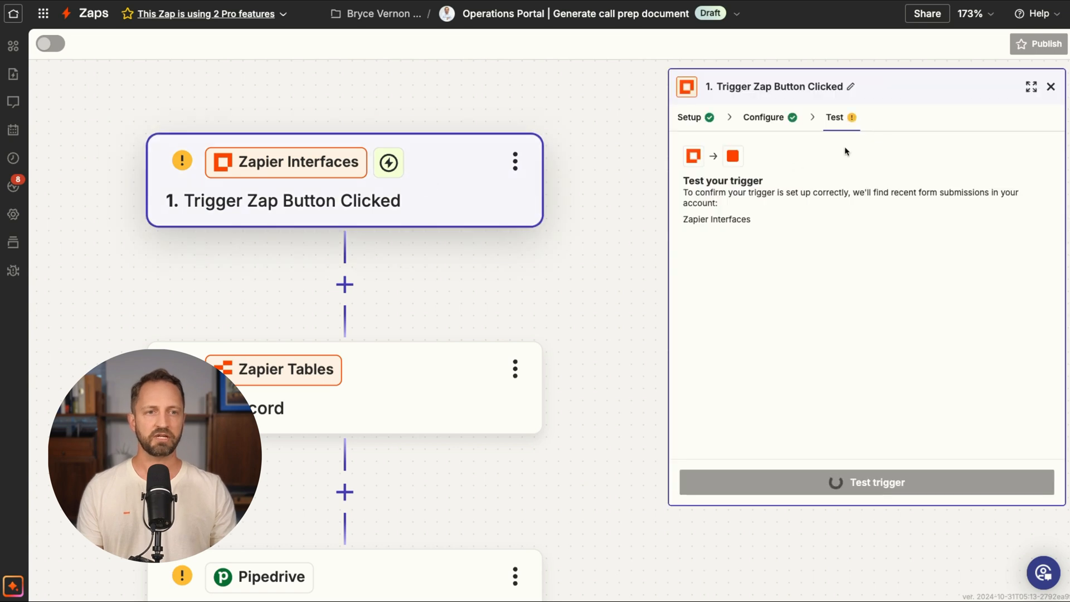
{"action": "left_click", "coordinate": [888, 488]}
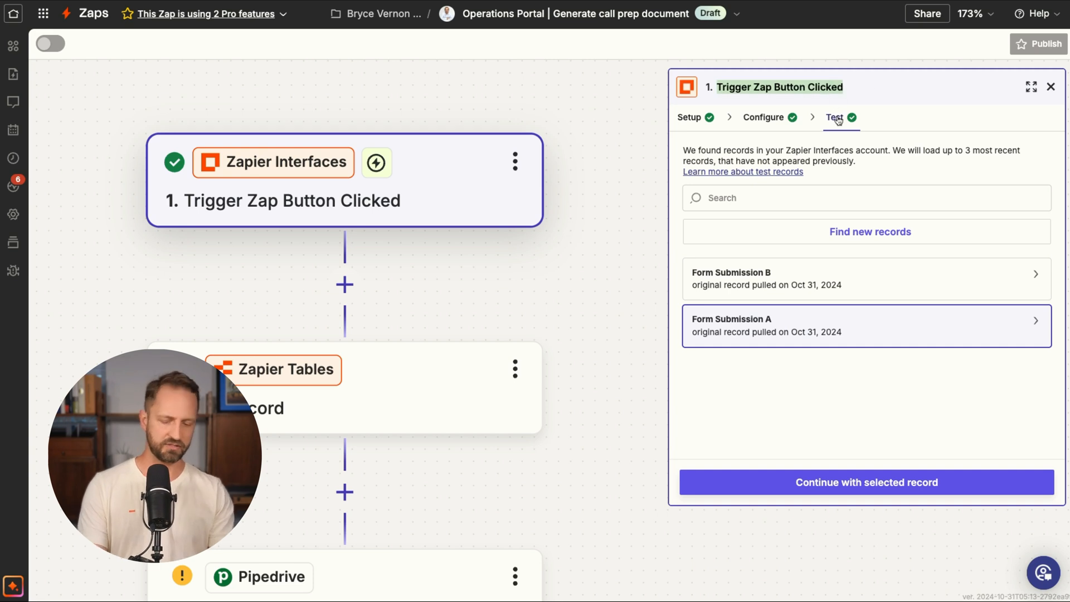
{"action": "type", "text": "Form Sub"}
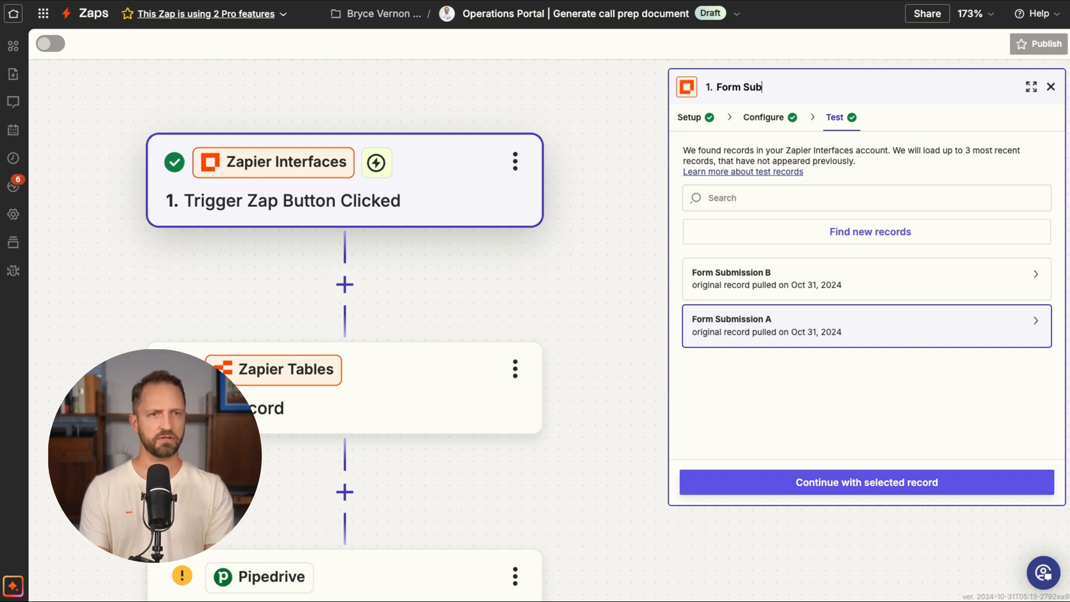
{"action": "type", "text": "mitted"}
Step: Rename the trigger to Form Submitted and show the Find Record step's setup
{"action": "key", "text": "Return"}
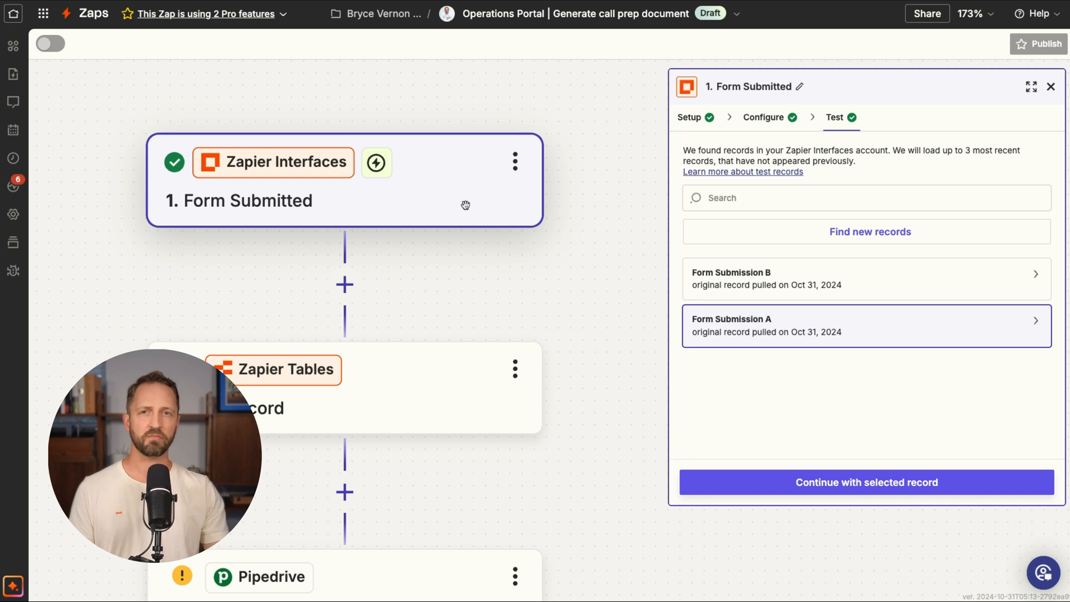
{"action": "left_click", "coordinate": [915, 487]}
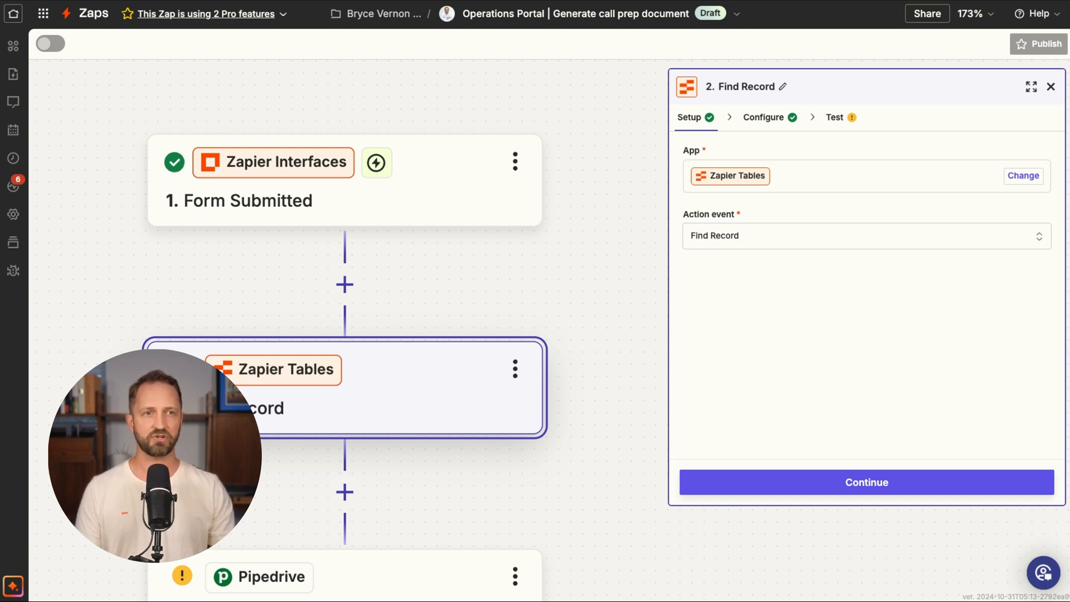
{"action": "mouse_move", "coordinate": [539, 343]}
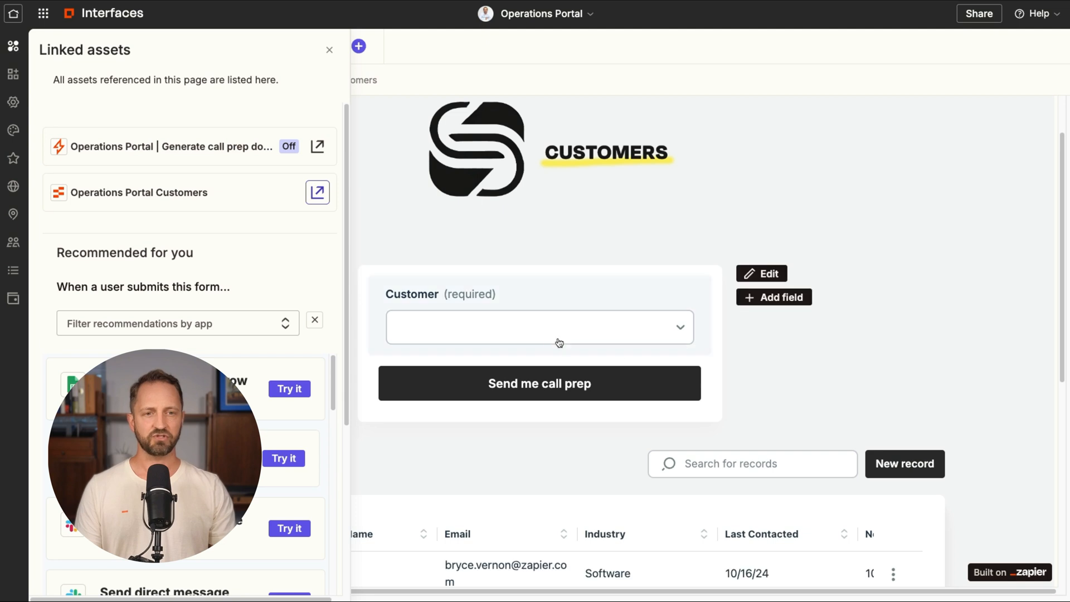
Step: Close linked assets and review the call-prep form's Customer dropdown field settings
{"action": "left_click", "coordinate": [330, 49]}
{"action": "scroll", "coordinate": [630, 311], "scroll_direction": "down", "scroll_amount": 1}
{"action": "scroll", "coordinate": [630, 311], "scroll_direction": "down", "scroll_amount": 1}
{"action": "left_click", "coordinate": [771, 223]}
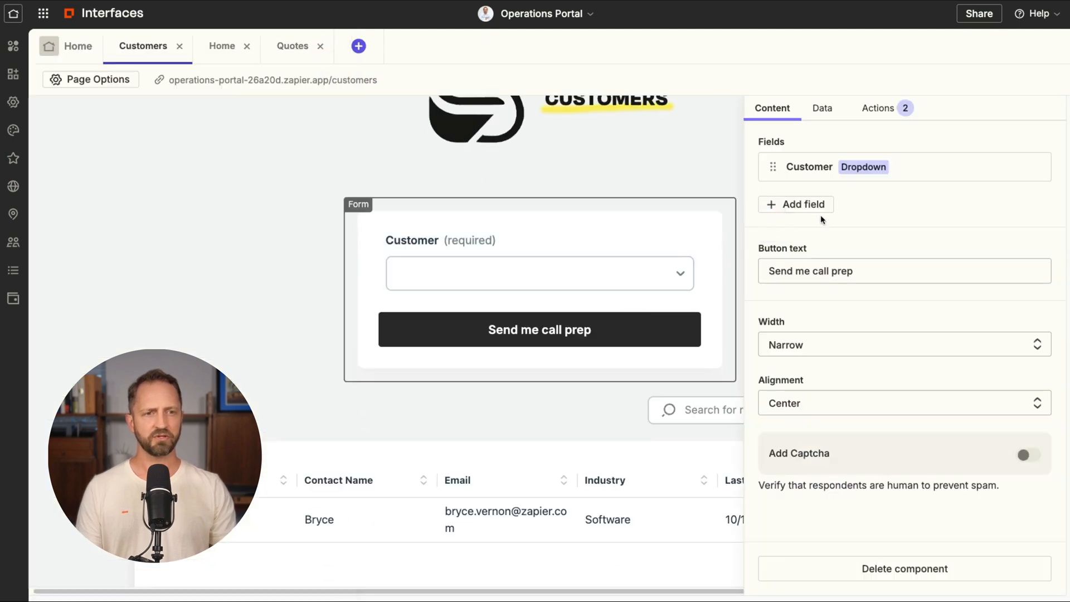
{"action": "left_click", "coordinate": [833, 166]}
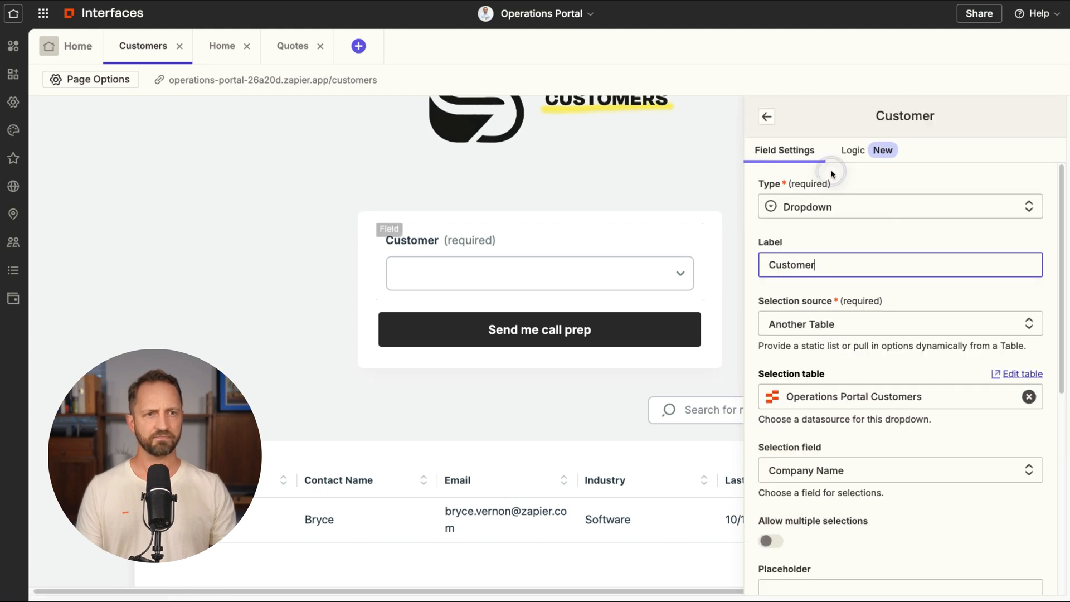
{"action": "scroll", "coordinate": [836, 251], "scroll_direction": "down", "scroll_amount": 1}
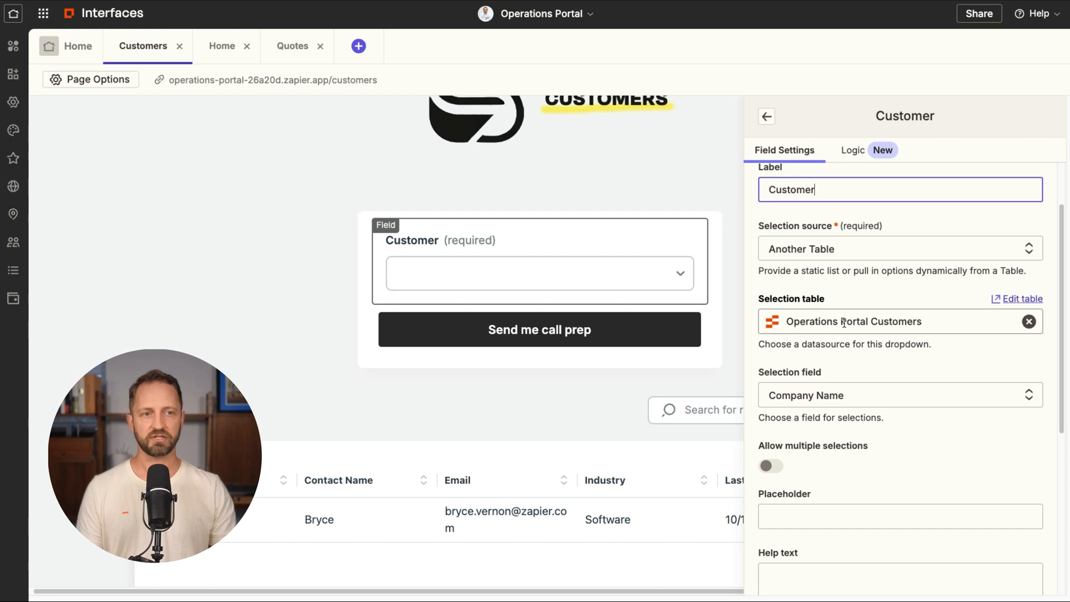
{"action": "scroll", "coordinate": [893, 326], "scroll_direction": "down", "scroll_amount": 2}
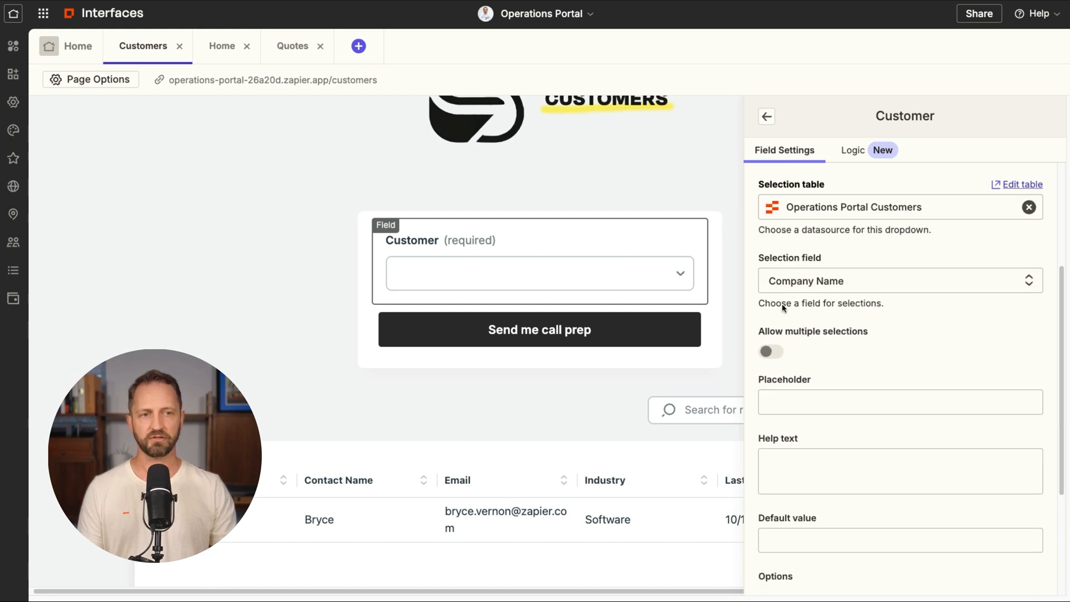
{"action": "left_click", "coordinate": [234, 158]}
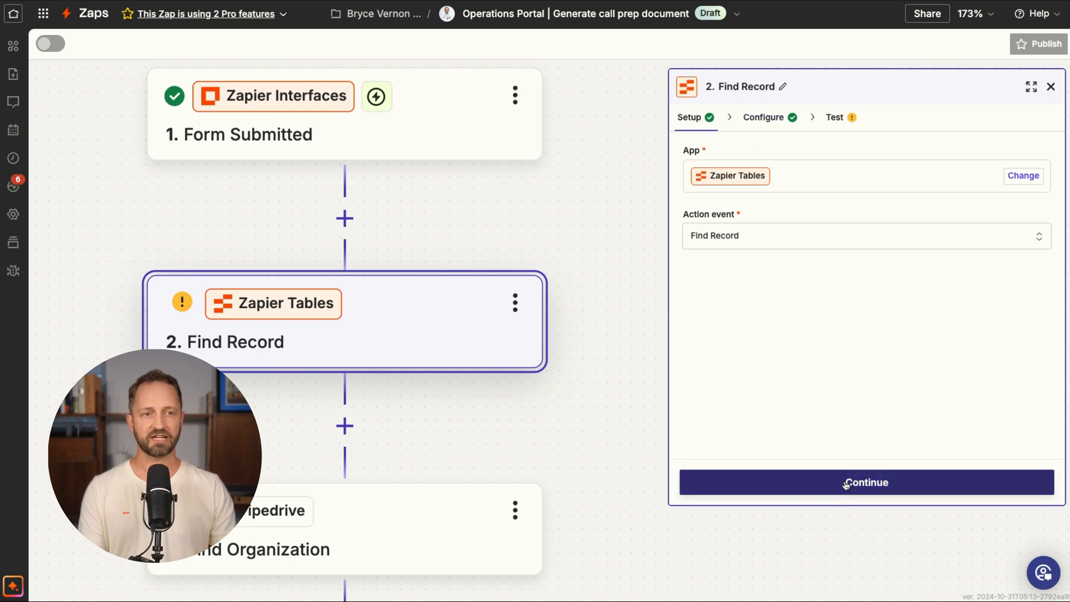
Step: Complete Find Record and Find Organization with tests skipped, reaching the AI step
{"action": "left_click", "coordinate": [845, 482]}
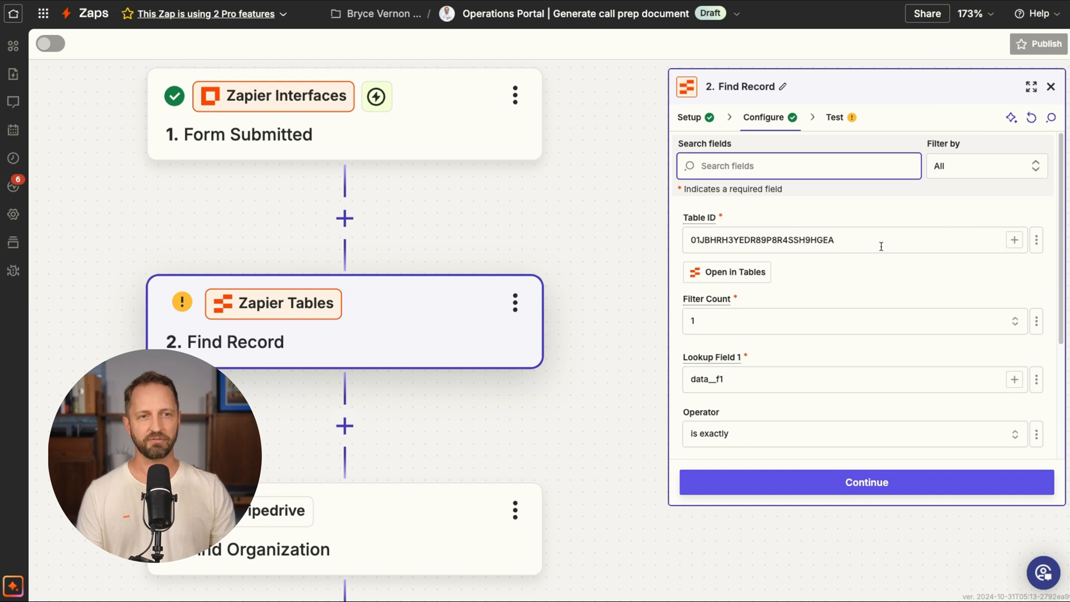
{"action": "scroll", "coordinate": [861, 248], "scroll_direction": "down", "scroll_amount": 3}
{"action": "scroll", "coordinate": [836, 251], "scroll_direction": "down", "scroll_amount": 3}
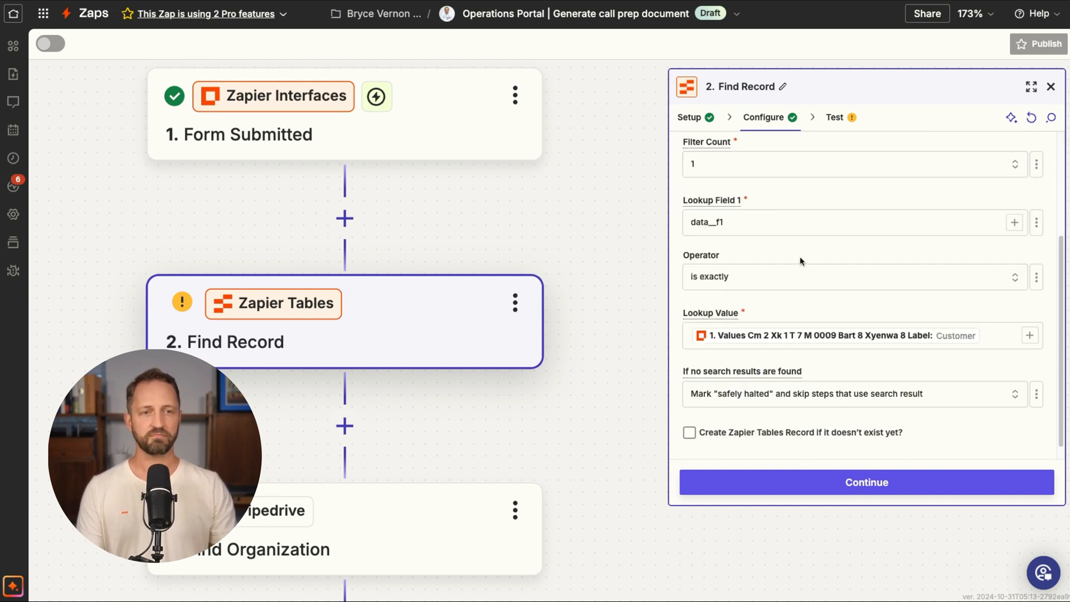
{"action": "scroll", "coordinate": [797, 262], "scroll_direction": "down", "scroll_amount": 1}
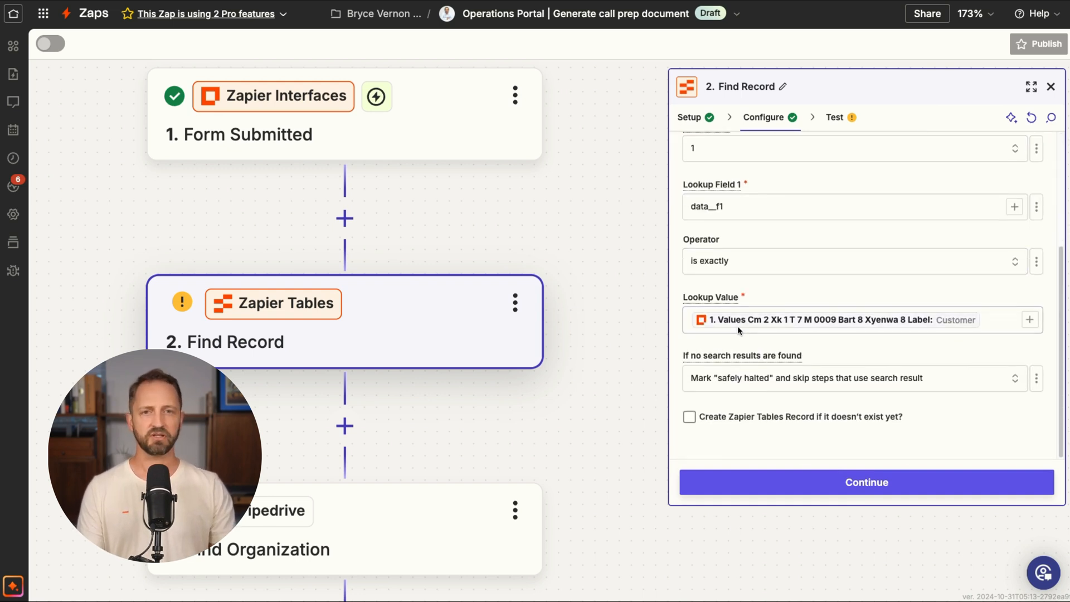
{"action": "left_click", "coordinate": [866, 482]}
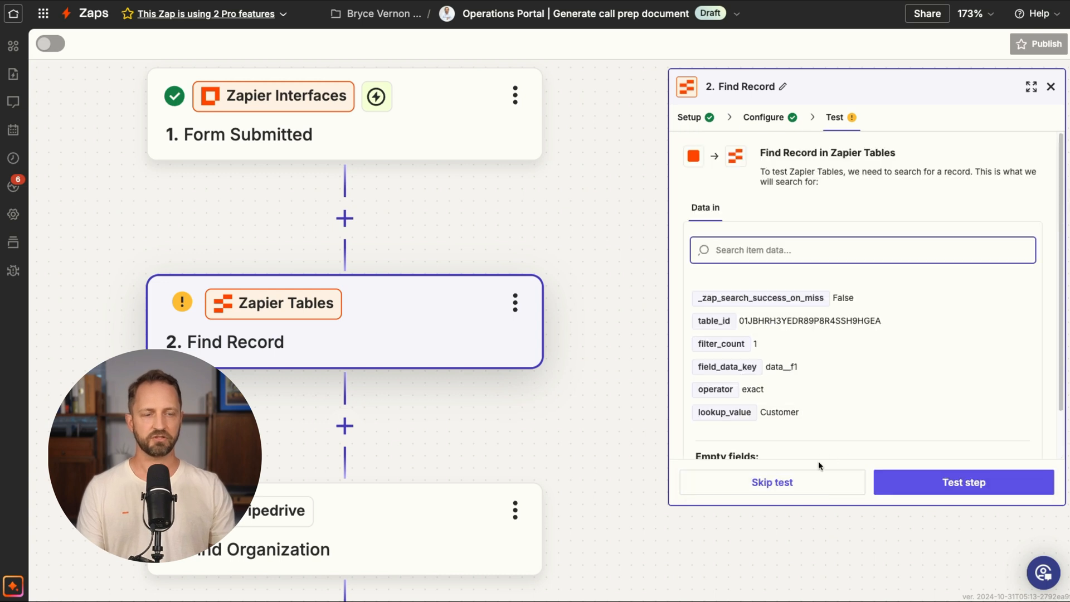
{"action": "left_click", "coordinate": [772, 483]}
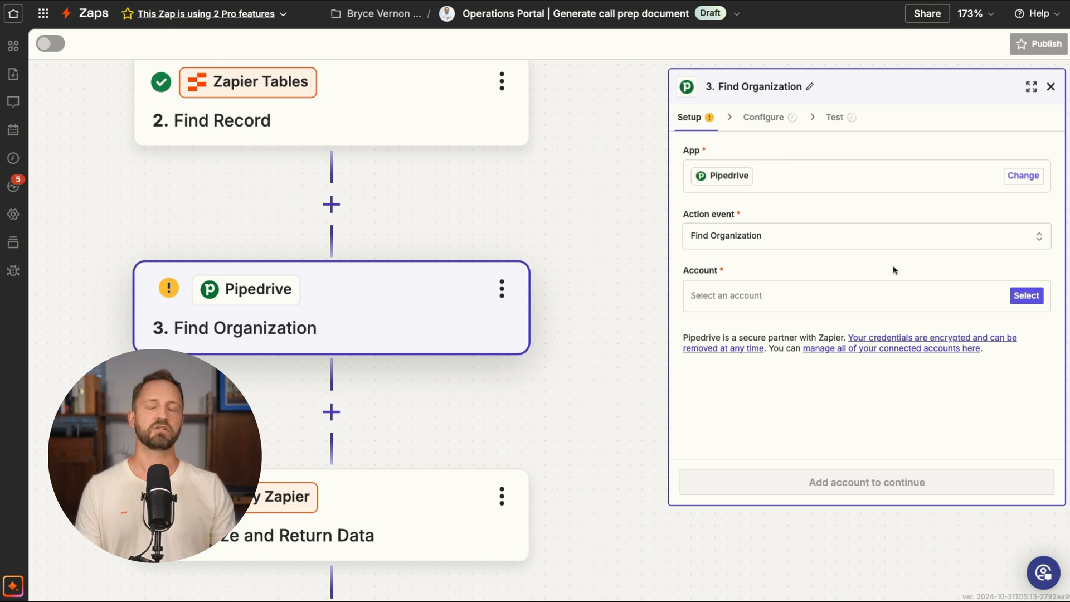
{"action": "mouse_move", "coordinate": [331, 102]}
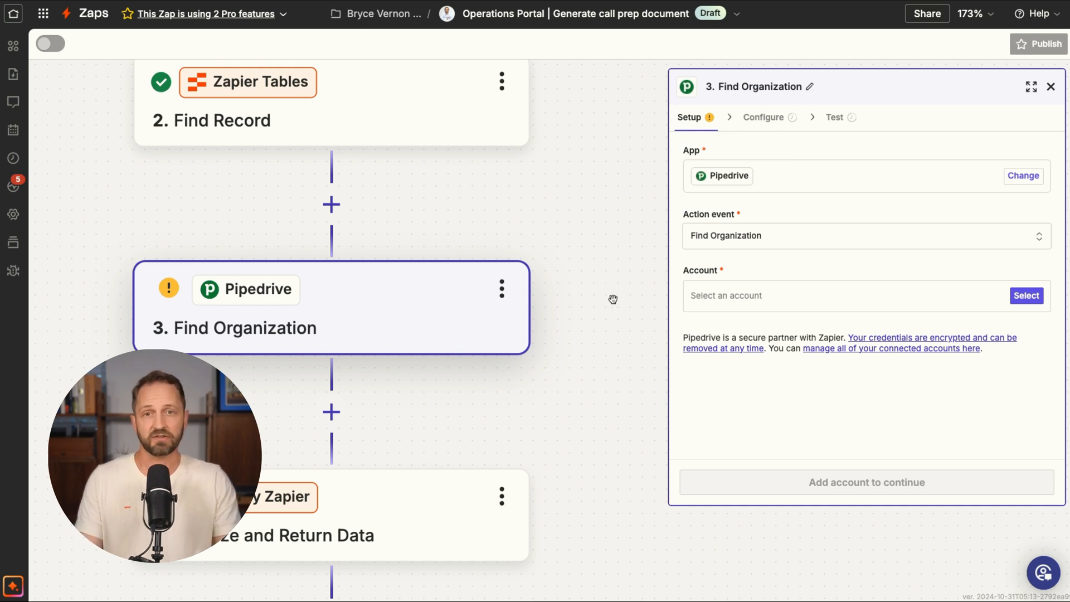
{"action": "mouse_move", "coordinate": [447, 116]}
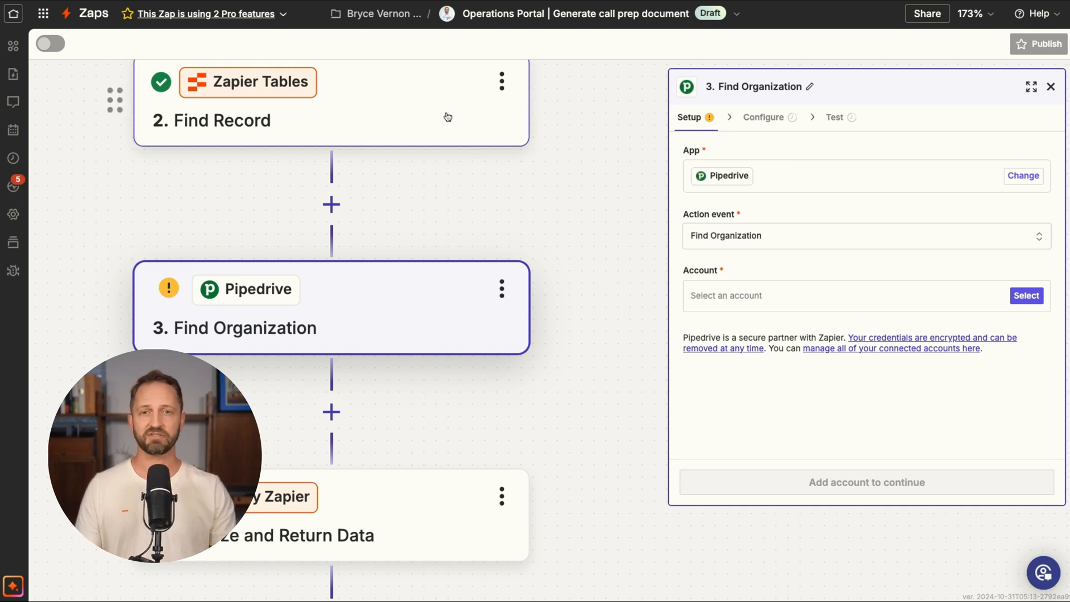
{"action": "left_click", "coordinate": [937, 481]}
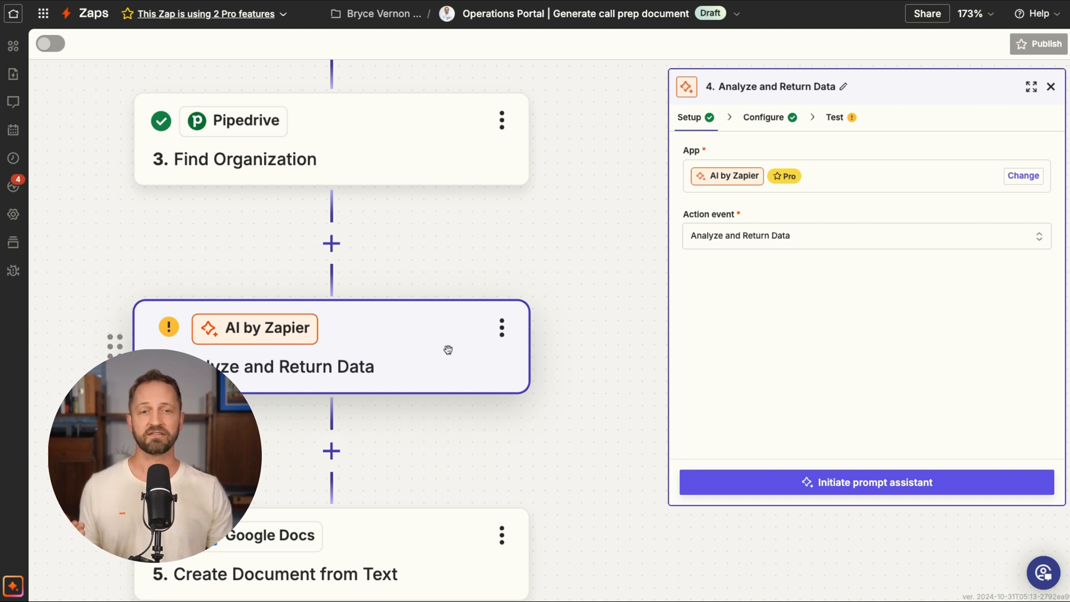
Step: Review the Analyze and Return Data step's Test, Configure and Setup tabs
{"action": "left_click", "coordinate": [444, 351]}
{"action": "left_click", "coordinate": [763, 117]}
{"action": "left_click", "coordinate": [688, 117]}
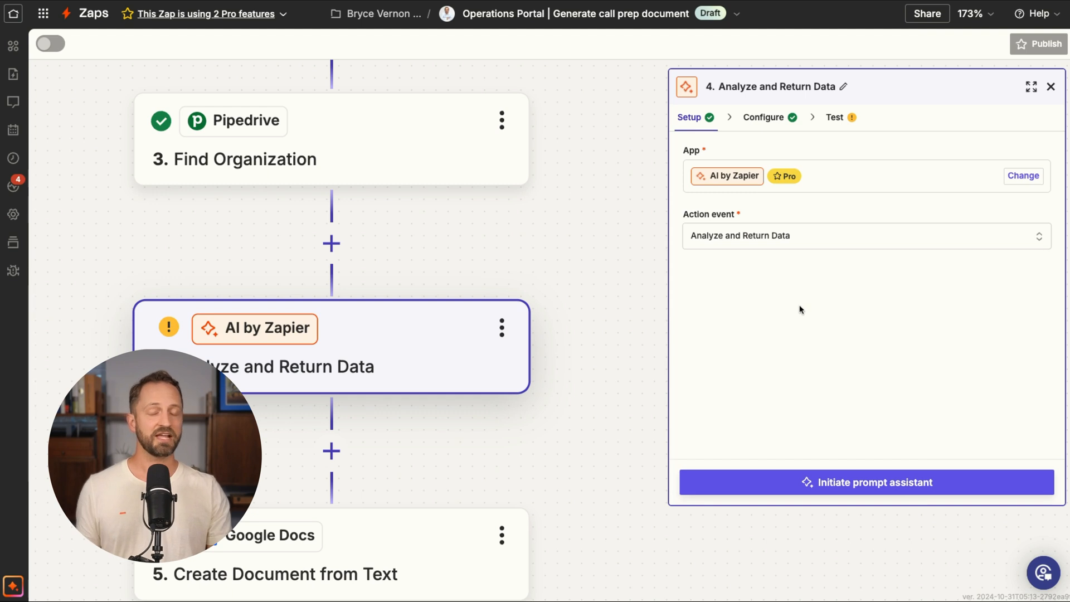
Step: Read the AI step's prompt, then complete it with its test skipped
{"action": "left_click", "coordinate": [773, 121]}
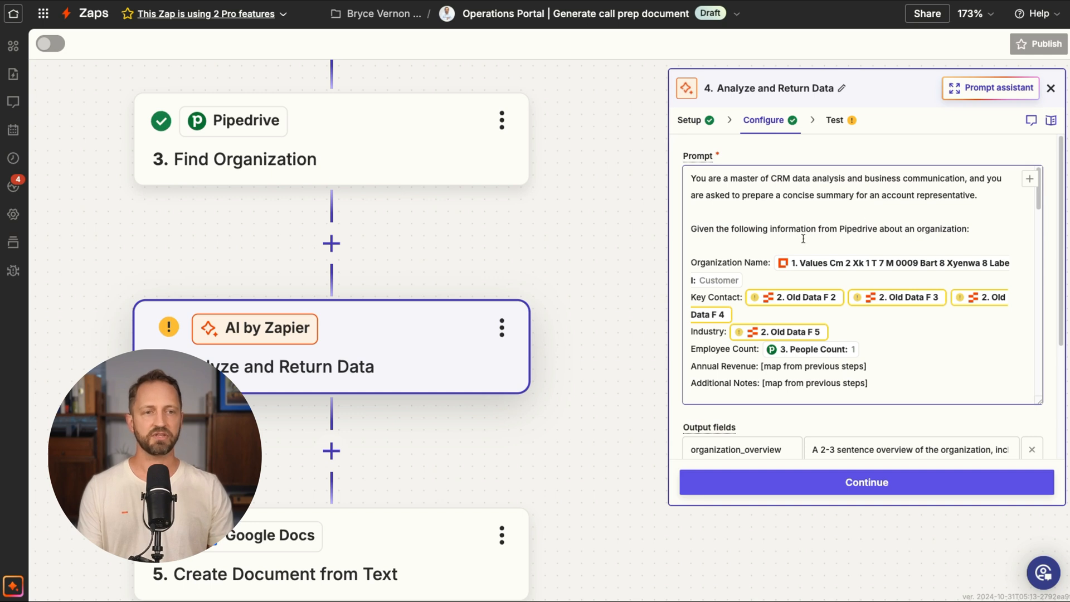
{"action": "scroll", "coordinate": [452, 276], "scroll_direction": "up", "scroll_amount": 1}
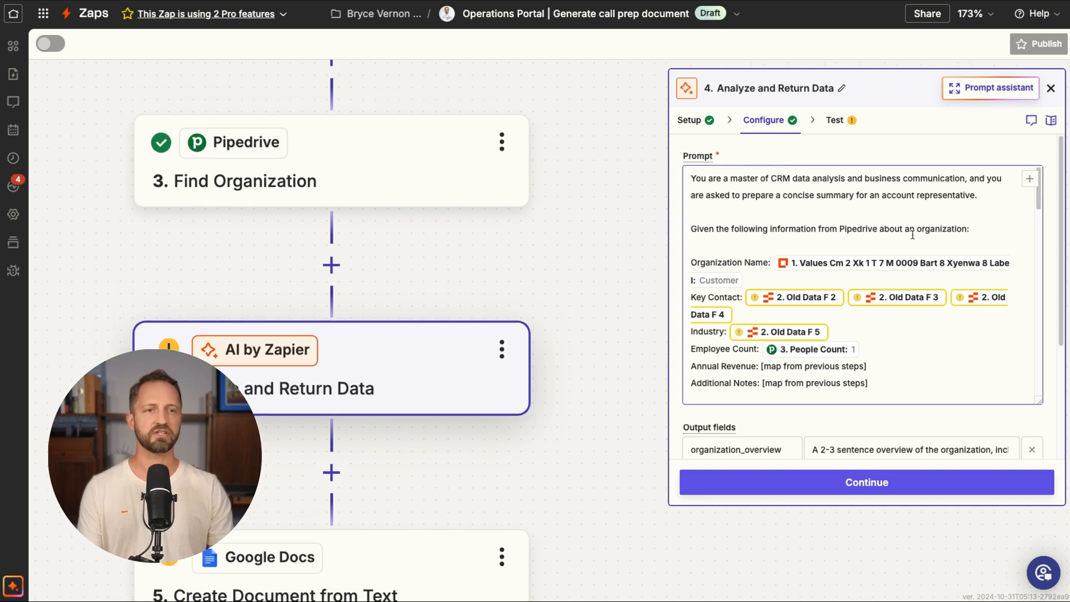
{"action": "scroll", "coordinate": [911, 232], "scroll_direction": "down", "scroll_amount": 3}
{"action": "scroll", "coordinate": [936, 219], "scroll_direction": "down", "scroll_amount": 5}
{"action": "scroll", "coordinate": [936, 219], "scroll_direction": "down", "scroll_amount": 4}
{"action": "scroll", "coordinate": [935, 219], "scroll_direction": "down", "scroll_amount": 5}
{"action": "scroll", "coordinate": [916, 251], "scroll_direction": "down", "scroll_amount": 4}
{"action": "scroll", "coordinate": [916, 258], "scroll_direction": "down", "scroll_amount": 4}
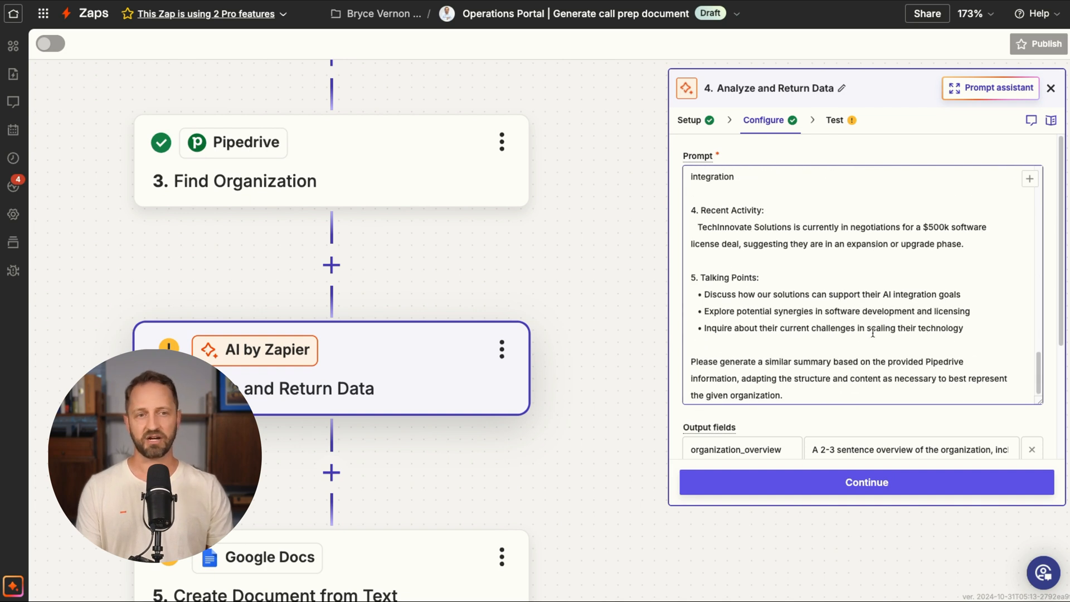
{"action": "scroll", "coordinate": [872, 331], "scroll_direction": "up", "scroll_amount": 5}
{"action": "scroll", "coordinate": [870, 321], "scroll_direction": "up", "scroll_amount": 4}
{"action": "scroll", "coordinate": [865, 281], "scroll_direction": "down", "scroll_amount": 1}
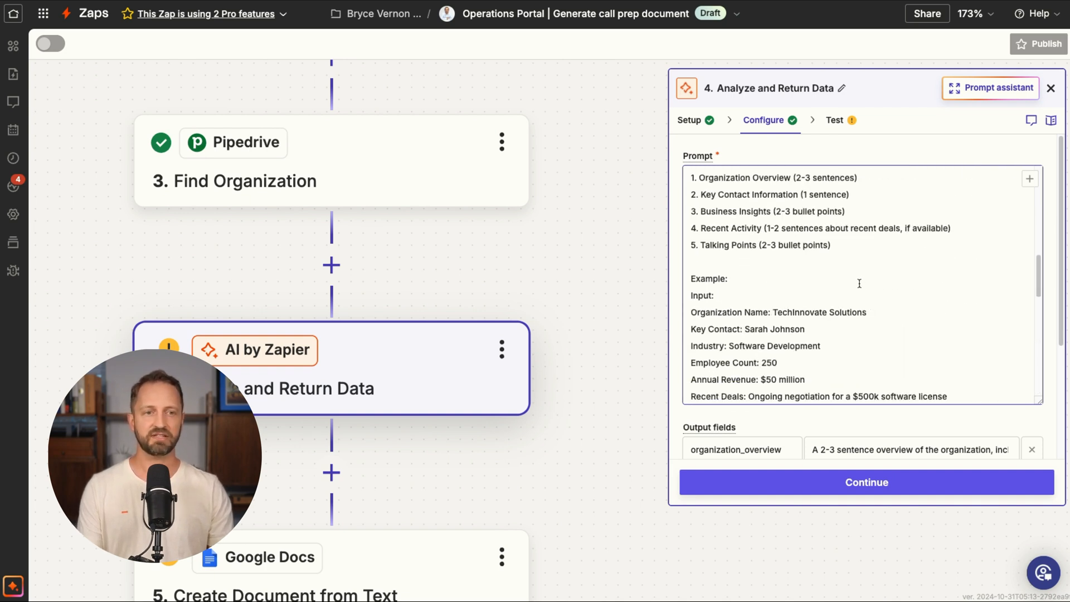
{"action": "scroll", "coordinate": [836, 285], "scroll_direction": "up", "scroll_amount": 5}
{"action": "scroll", "coordinate": [790, 268], "scroll_direction": "up", "scroll_amount": 5}
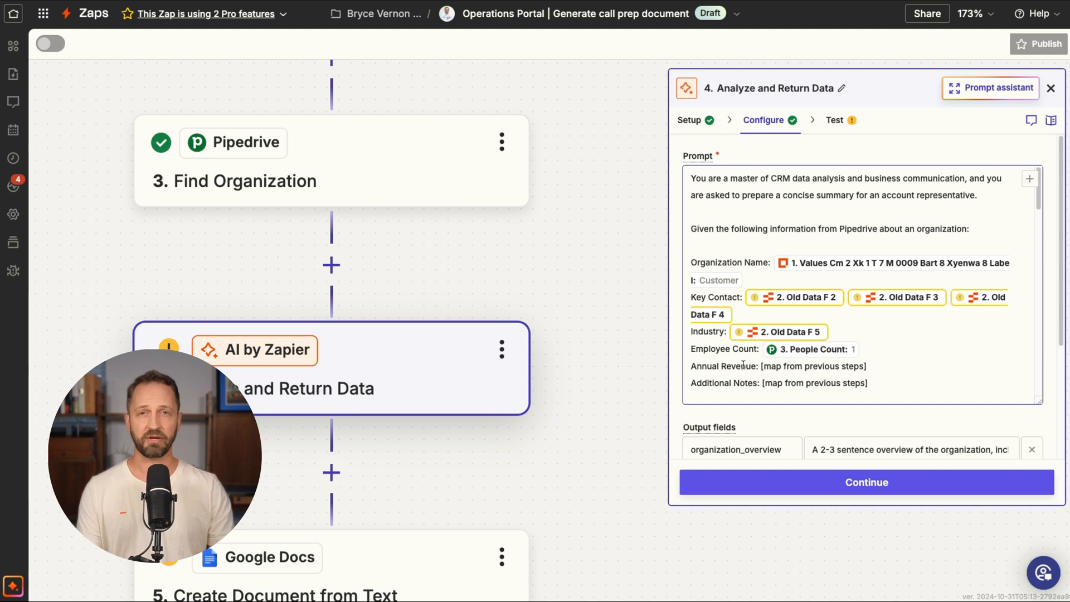
{"action": "scroll", "coordinate": [757, 361], "scroll_direction": "down", "scroll_amount": 5}
{"action": "scroll", "coordinate": [794, 343], "scroll_direction": "down", "scroll_amount": 5}
{"action": "scroll", "coordinate": [836, 360], "scroll_direction": "down", "scroll_amount": 4}
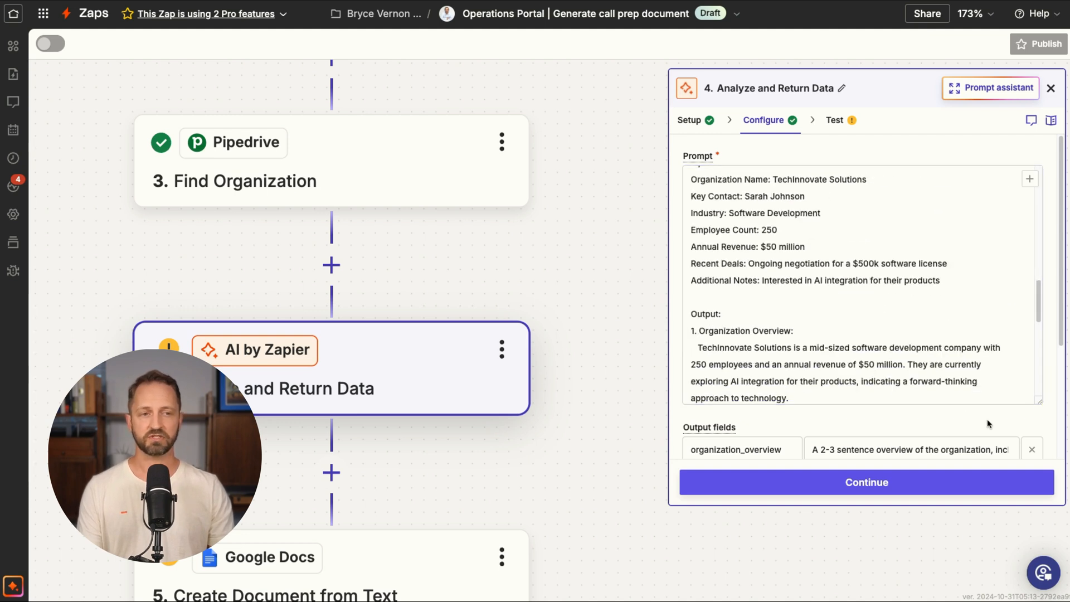
{"action": "scroll", "coordinate": [988, 424], "scroll_direction": "down", "scroll_amount": 5}
{"action": "scroll", "coordinate": [982, 418], "scroll_direction": "down", "scroll_amount": 2}
{"action": "left_click", "coordinate": [908, 483]}
{"action": "left_click", "coordinate": [766, 483]}
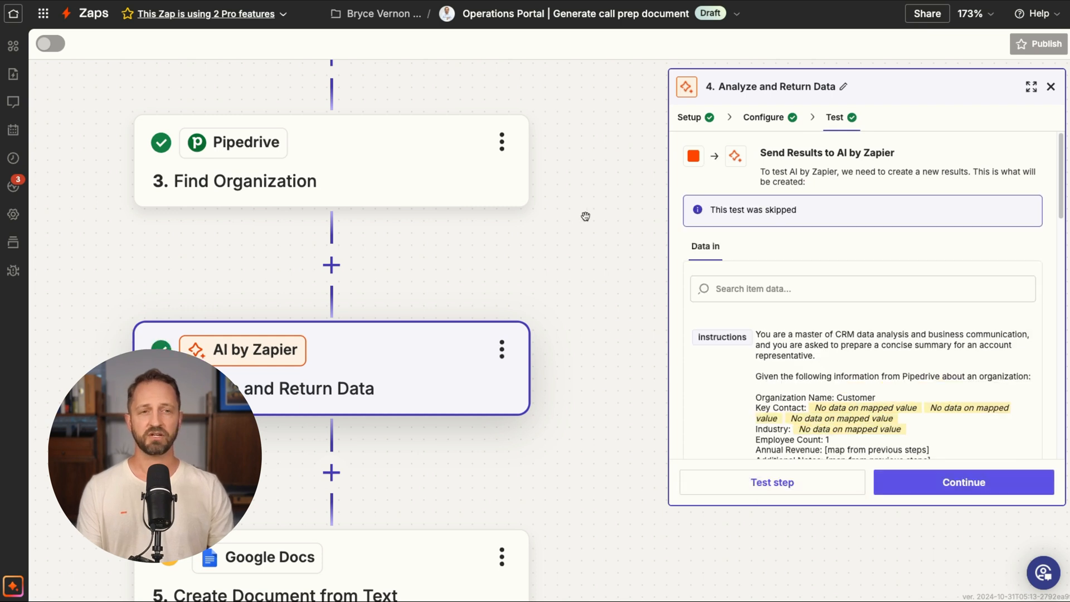
Step: Review Create Document from Text's field and name mappings, then complete it with test skipped
{"action": "left_click", "coordinate": [963, 482]}
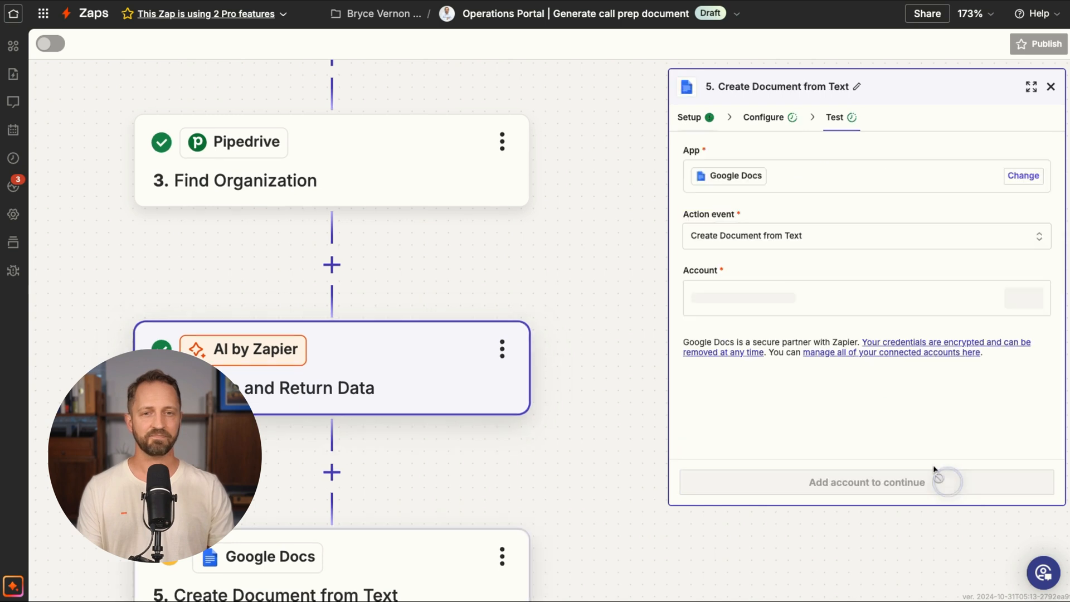
{"action": "mouse_move", "coordinate": [482, 241]}
{"action": "left_mouse_down"}
{"action": "mouse_move", "coordinate": [183, 206]}
{"action": "mouse_move", "coordinate": [307, 202]}
{"action": "left_mouse_up"}
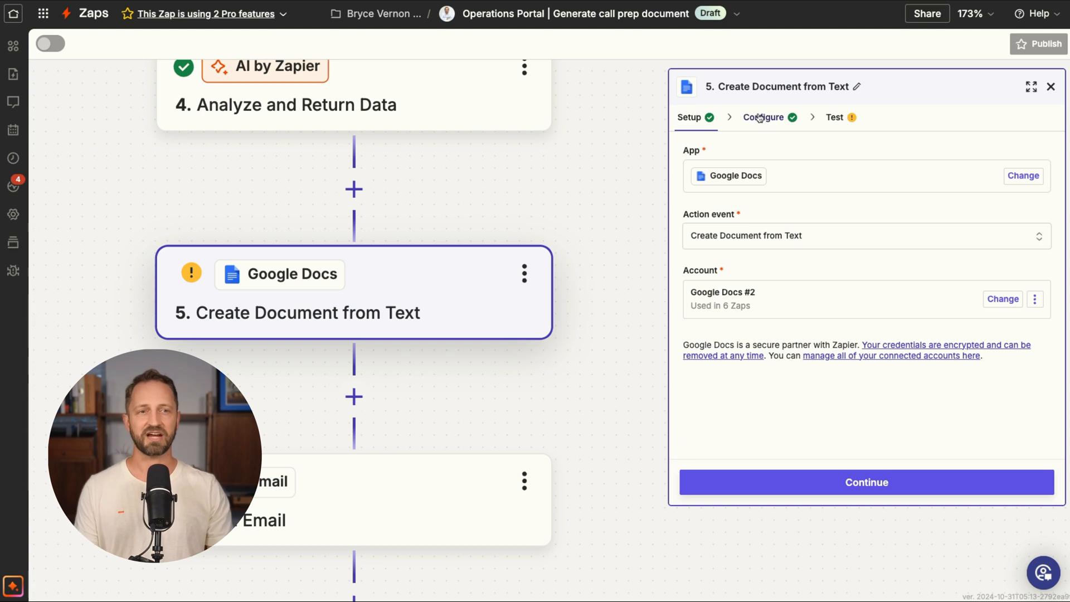
{"action": "left_click", "coordinate": [761, 117]}
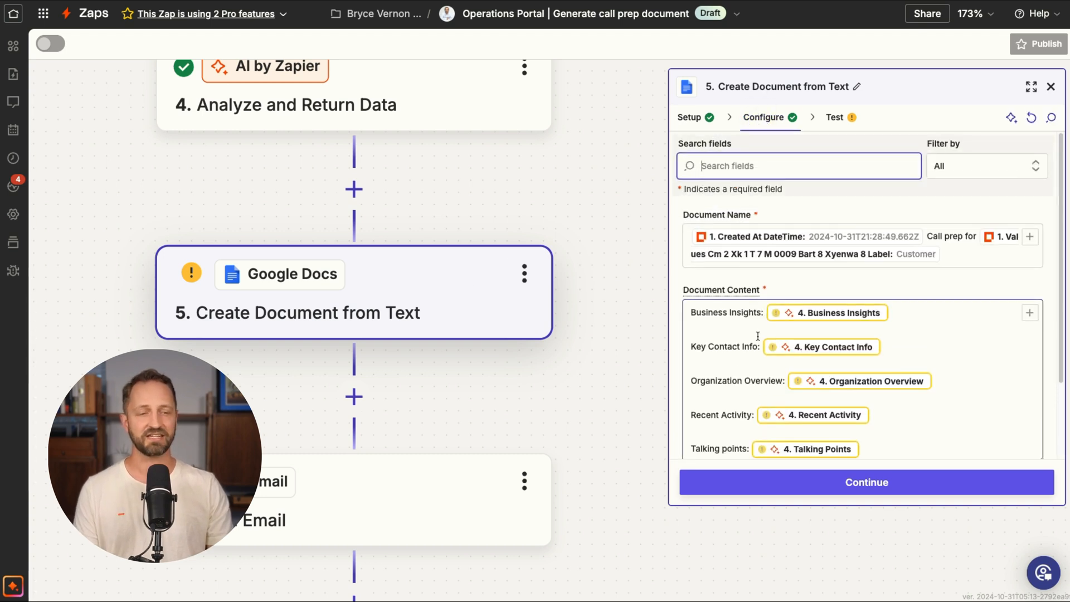
{"action": "scroll", "coordinate": [760, 351], "scroll_direction": "down", "scroll_amount": 1}
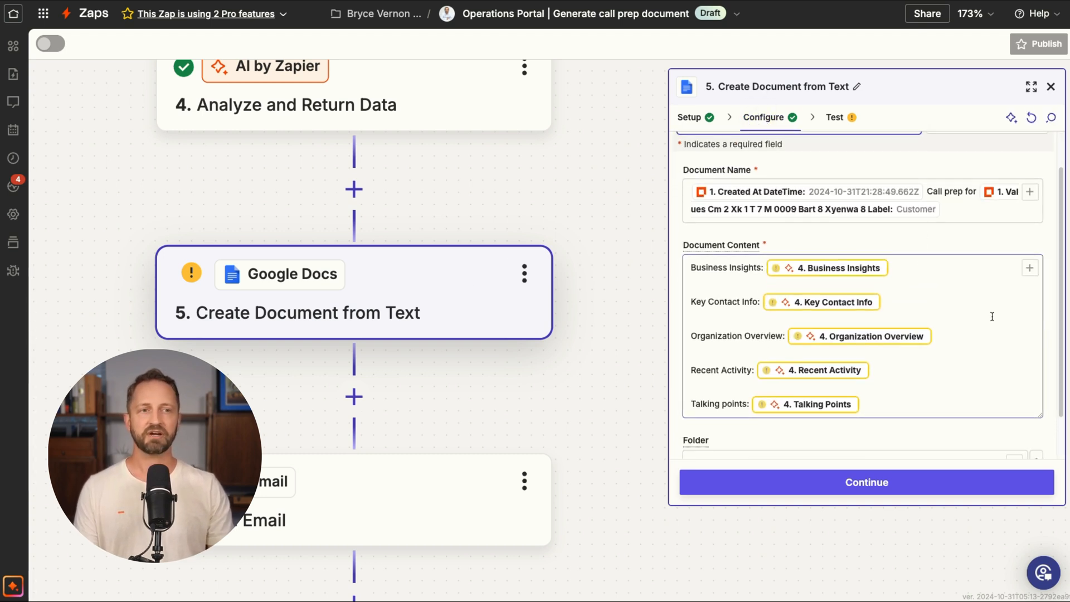
{"action": "left_click", "coordinate": [930, 194]}
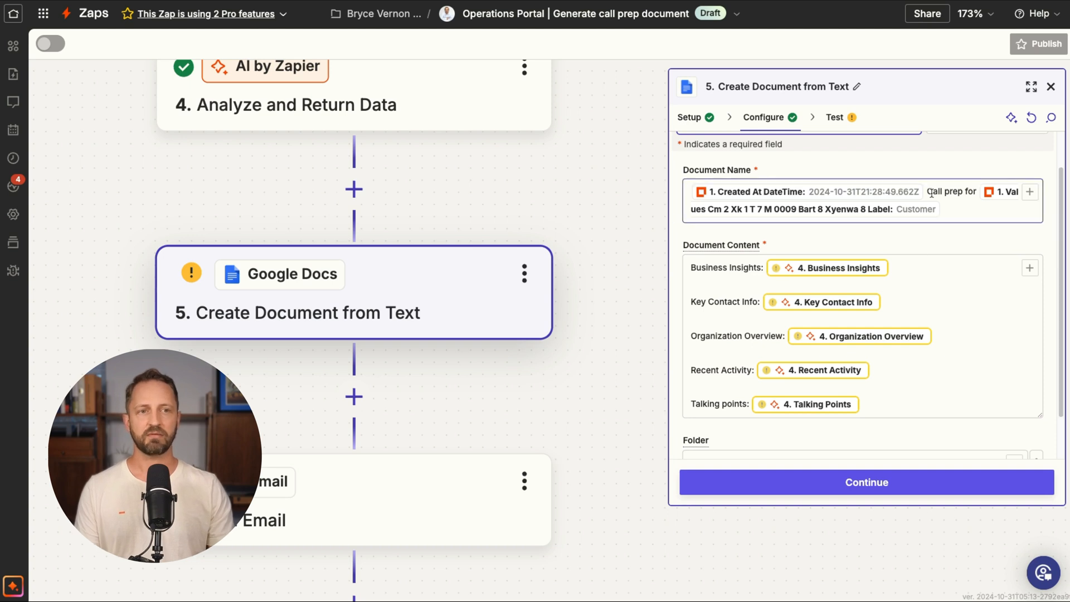
{"action": "left_click", "coordinate": [917, 222]}
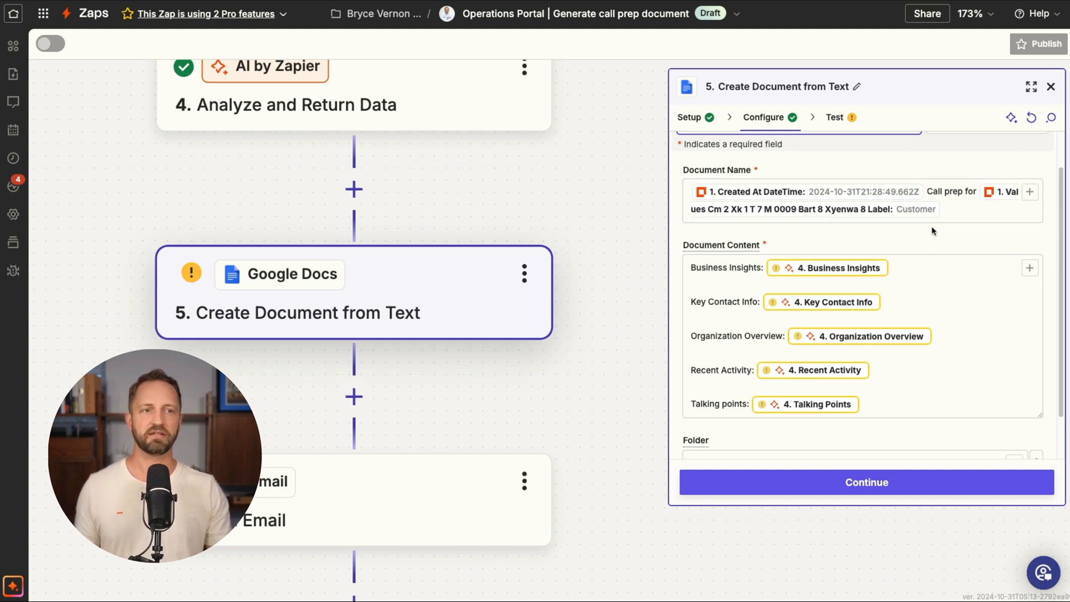
{"action": "left_click", "coordinate": [756, 482]}
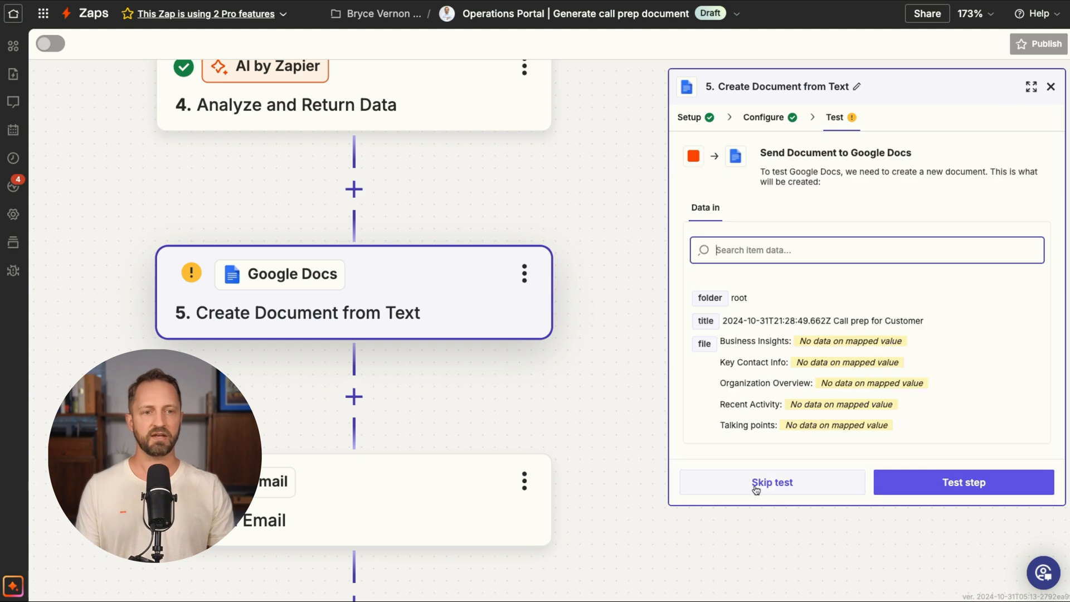
{"action": "left_click", "coordinate": [358, 490]}
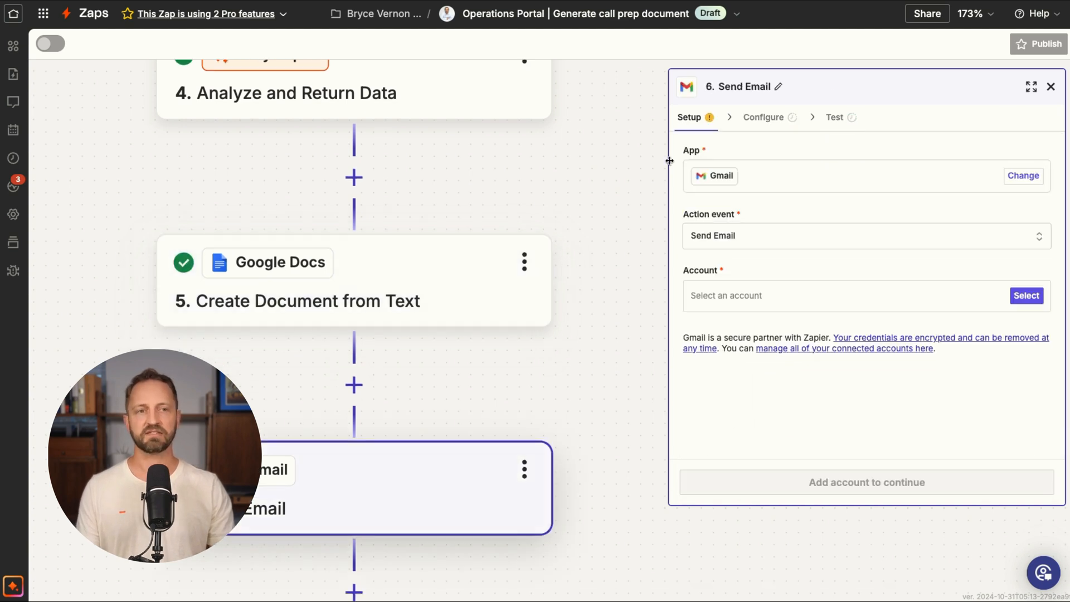
Step: Set a Gmail account on Send Email and confirm To, Subject and guide-link body
{"action": "left_click", "coordinate": [1025, 295]}
{"action": "left_click", "coordinate": [513, 335]}
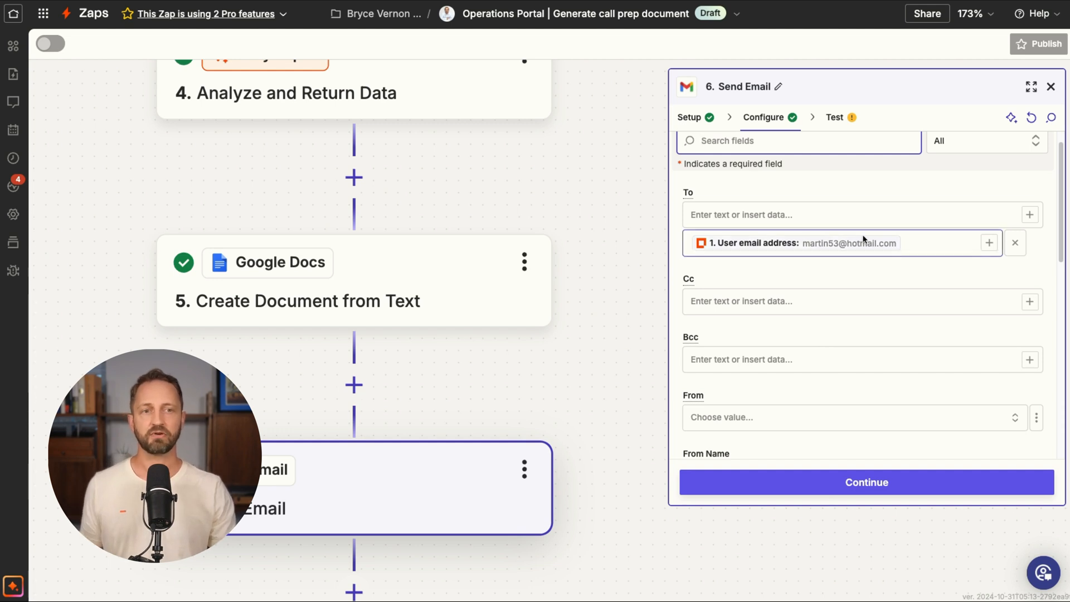
{"action": "left_click", "coordinate": [868, 298]}
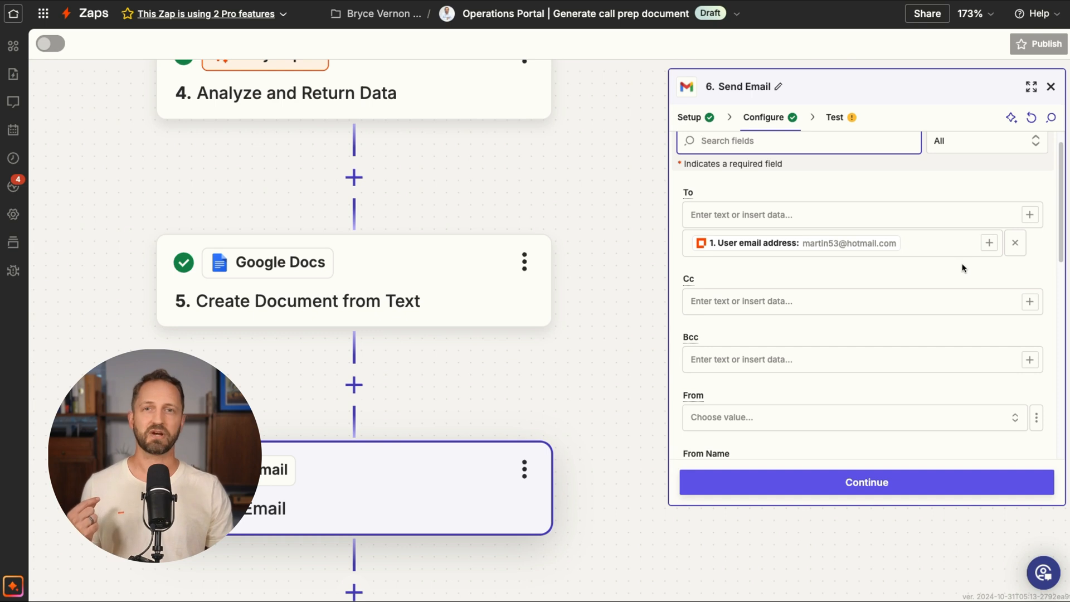
{"action": "scroll", "coordinate": [963, 268], "scroll_direction": "down", "scroll_amount": 5}
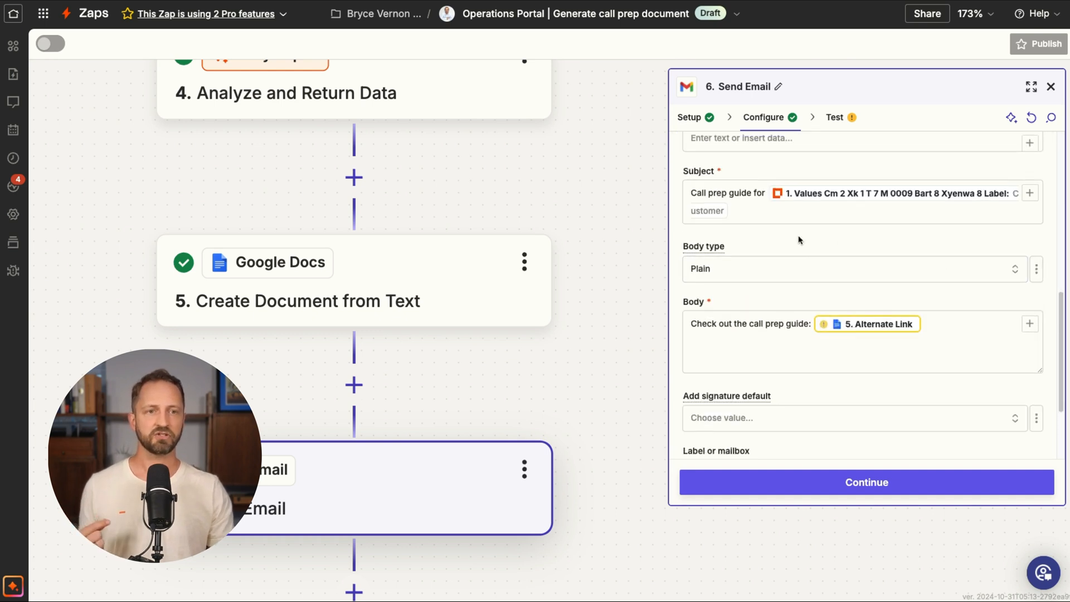
{"action": "scroll", "coordinate": [798, 240], "scroll_direction": "down", "scroll_amount": 1}
{"action": "left_click", "coordinate": [786, 310]}
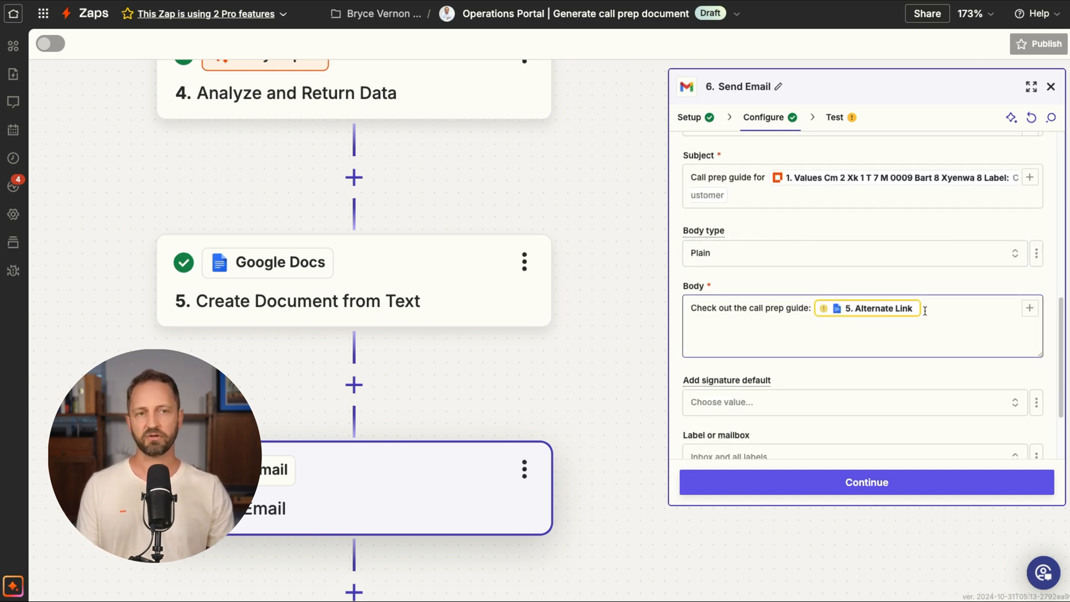
{"action": "scroll", "coordinate": [930, 326], "scroll_direction": "down", "scroll_amount": 1}
{"action": "left_click", "coordinate": [867, 482]}
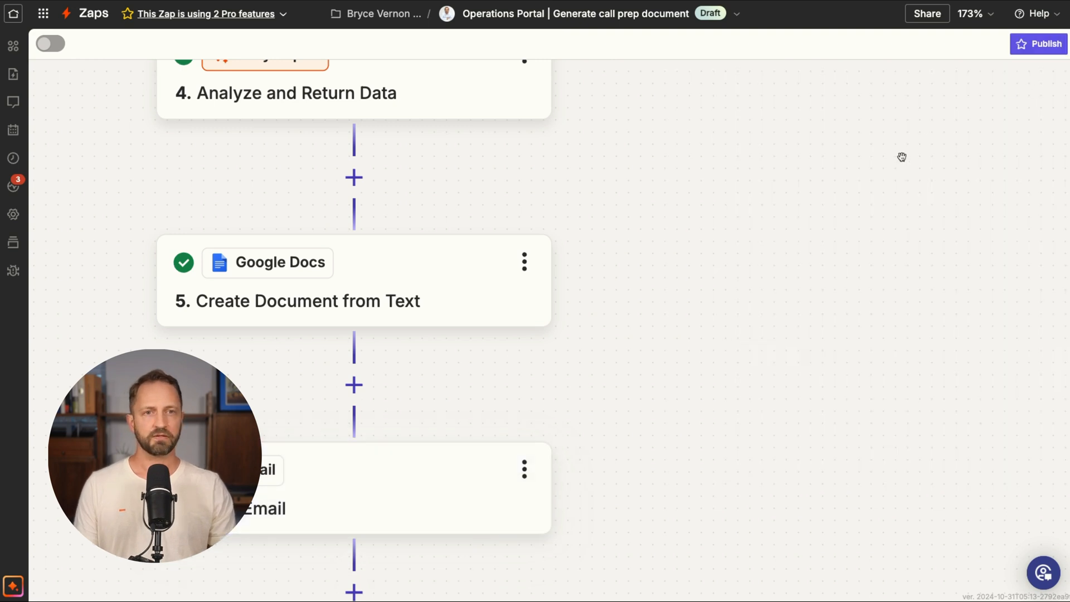
{"action": "scroll", "coordinate": [732, 170], "scroll_direction": "down", "scroll_amount": 2}
{"action": "scroll", "coordinate": [753, 192], "scroll_direction": "up", "scroll_amount": 5}
{"action": "scroll", "coordinate": [753, 192], "scroll_direction": "up", "scroll_amount": 4}
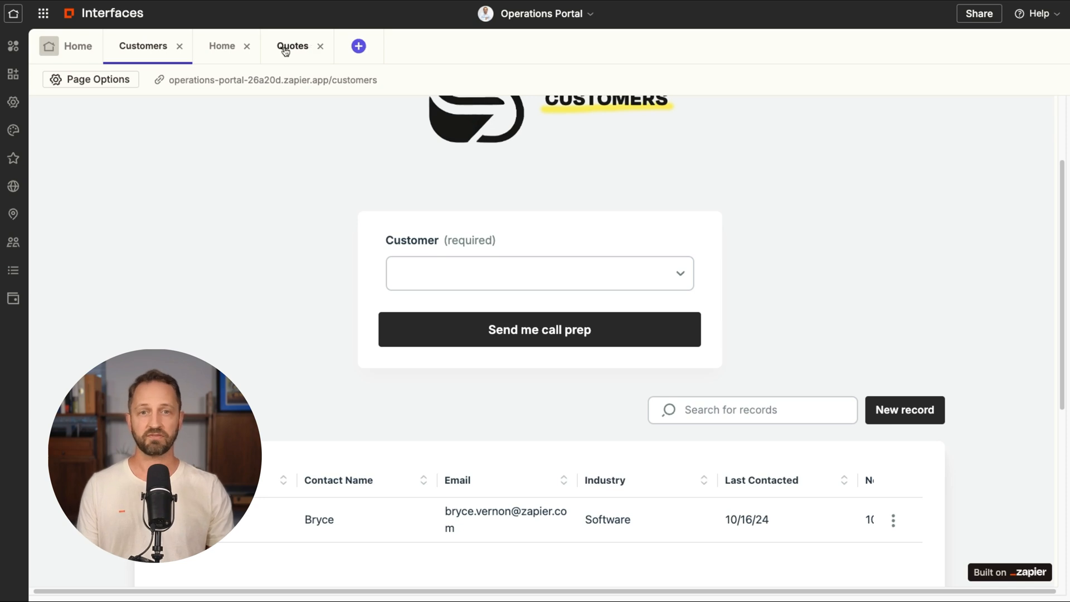
Step: Show the portal's Quotes page with its Generate Quote form and status kanban
{"action": "left_click", "coordinate": [292, 46]}
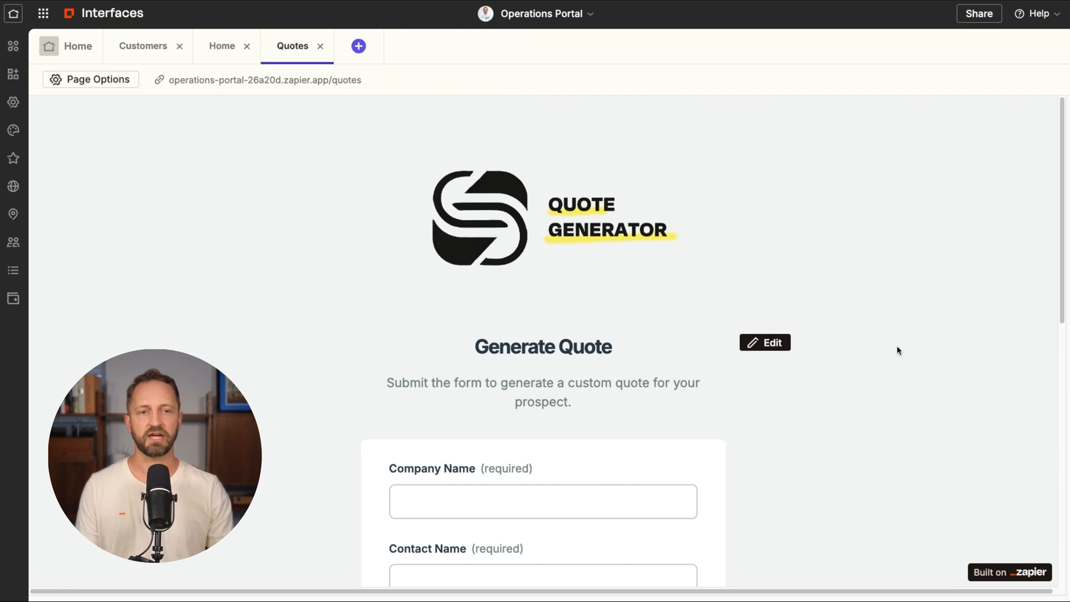
{"action": "scroll", "coordinate": [897, 275], "scroll_direction": "down", "scroll_amount": 2}
{"action": "scroll", "coordinate": [573, 405], "scroll_direction": "down", "scroll_amount": 4}
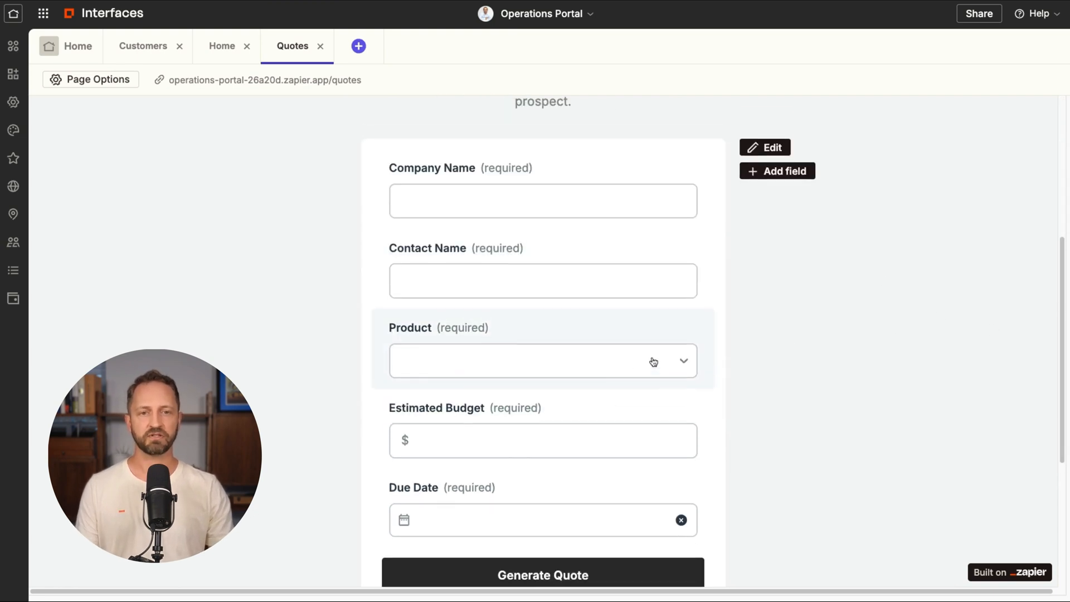
{"action": "scroll", "coordinate": [652, 360], "scroll_direction": "up", "scroll_amount": 6}
{"action": "scroll", "coordinate": [660, 402], "scroll_direction": "down", "scroll_amount": 4}
{"action": "scroll", "coordinate": [754, 375], "scroll_direction": "down", "scroll_amount": 4}
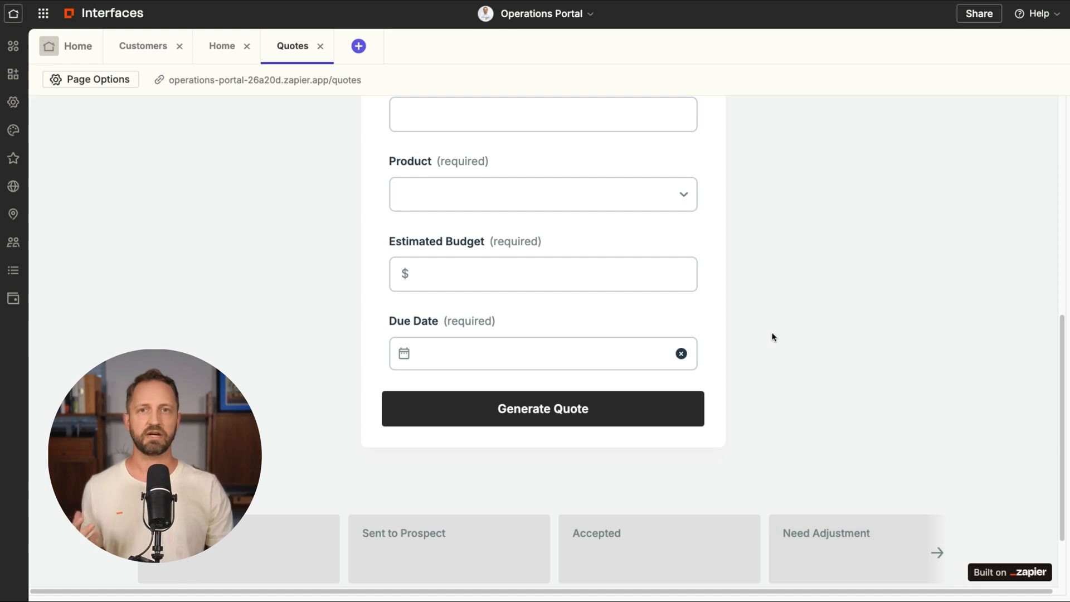
{"action": "scroll", "coordinate": [839, 301], "scroll_direction": "down", "scroll_amount": 3}
{"action": "scroll", "coordinate": [840, 301], "scroll_direction": "down", "scroll_amount": 3}
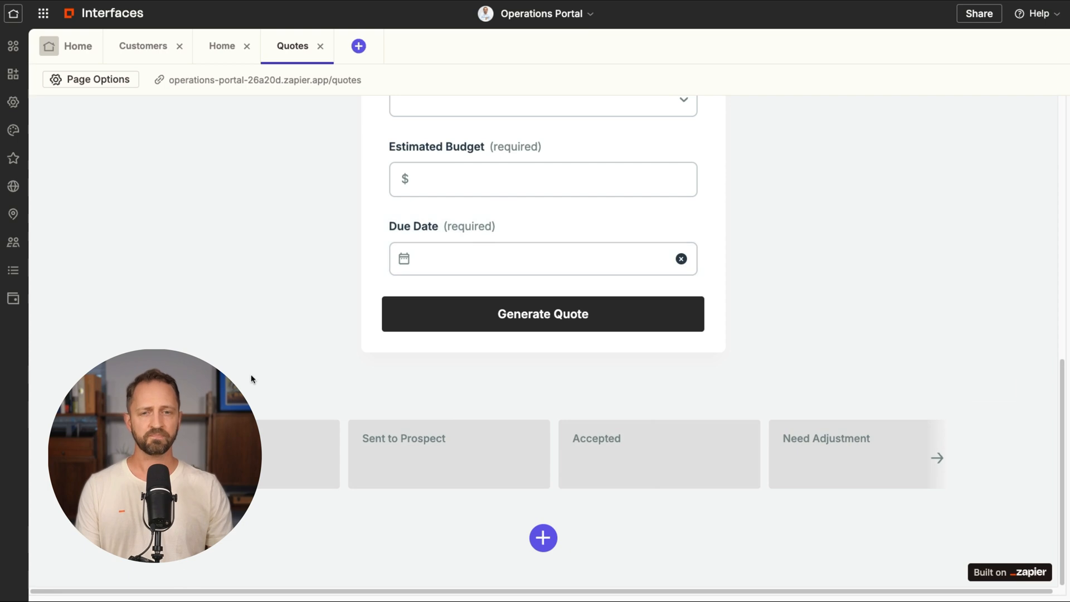
{"action": "mouse_move", "coordinate": [986, 451]}
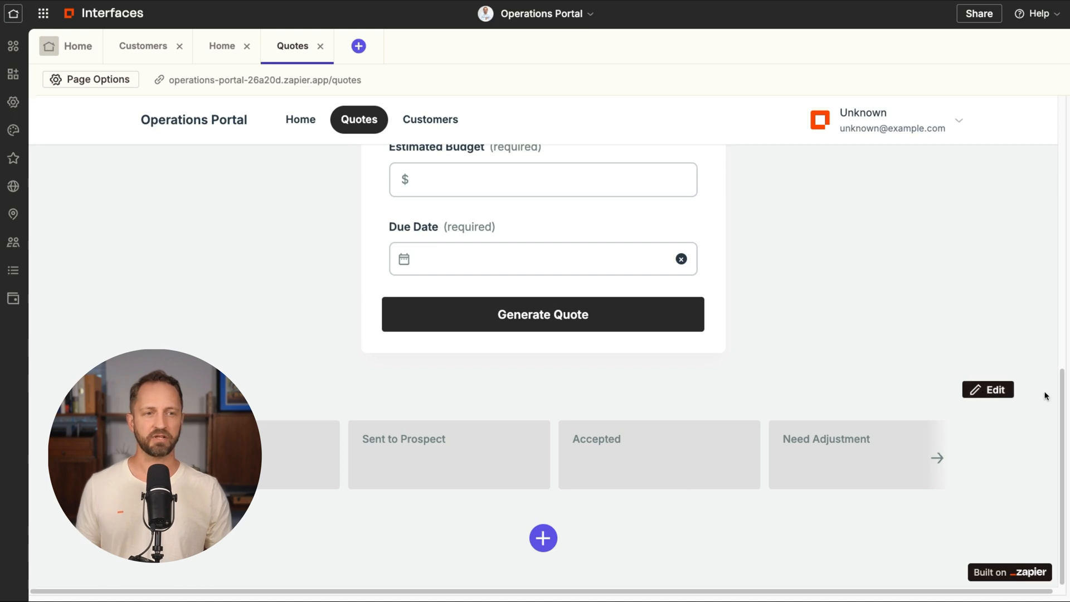
Step: Add a kanban data filter on the Team Member Email field
{"action": "left_click", "coordinate": [994, 392]}
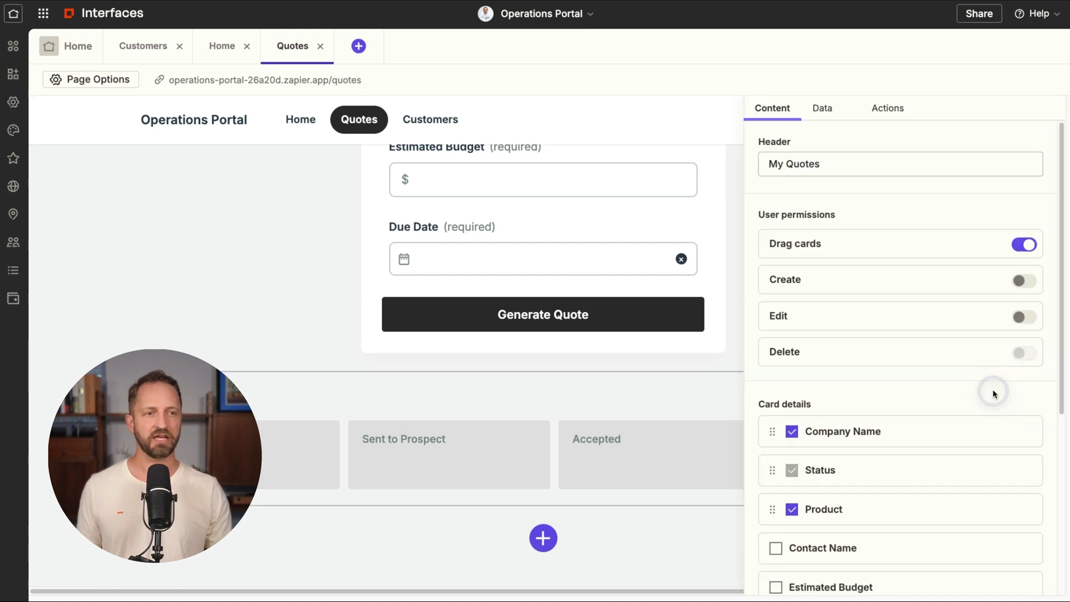
{"action": "left_click", "coordinate": [821, 107]}
{"action": "left_click", "coordinate": [904, 316]}
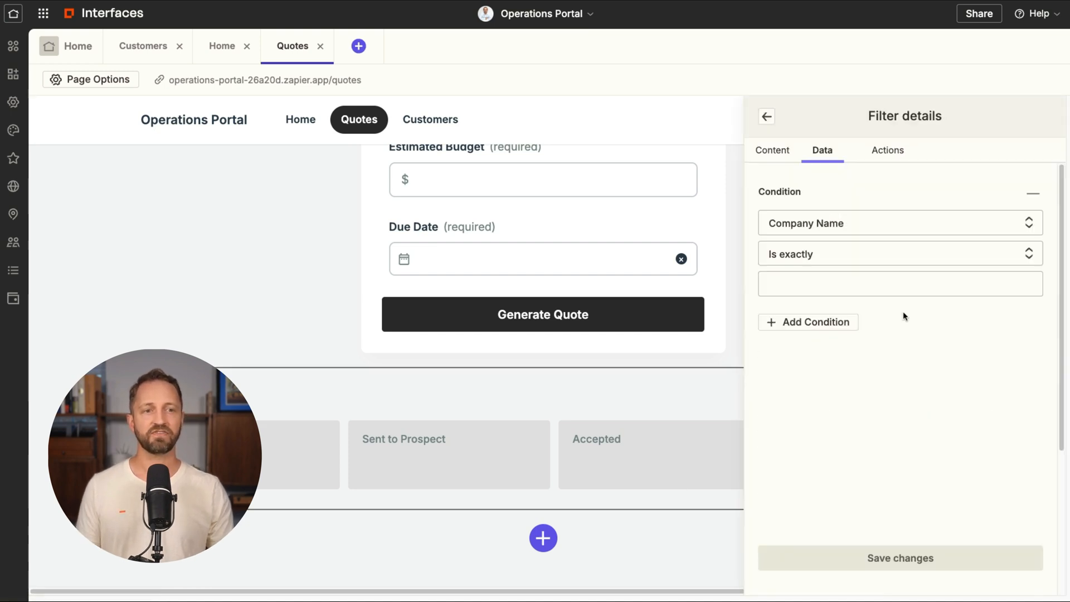
{"action": "left_click", "coordinate": [834, 224]}
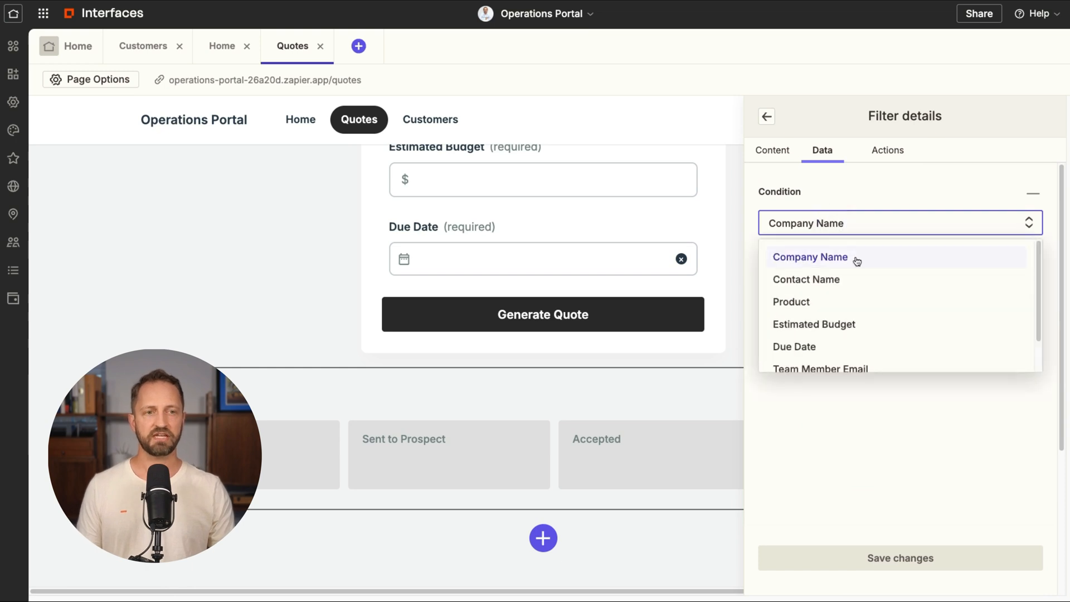
{"action": "scroll", "coordinate": [857, 263], "scroll_direction": "down", "scroll_amount": 1}
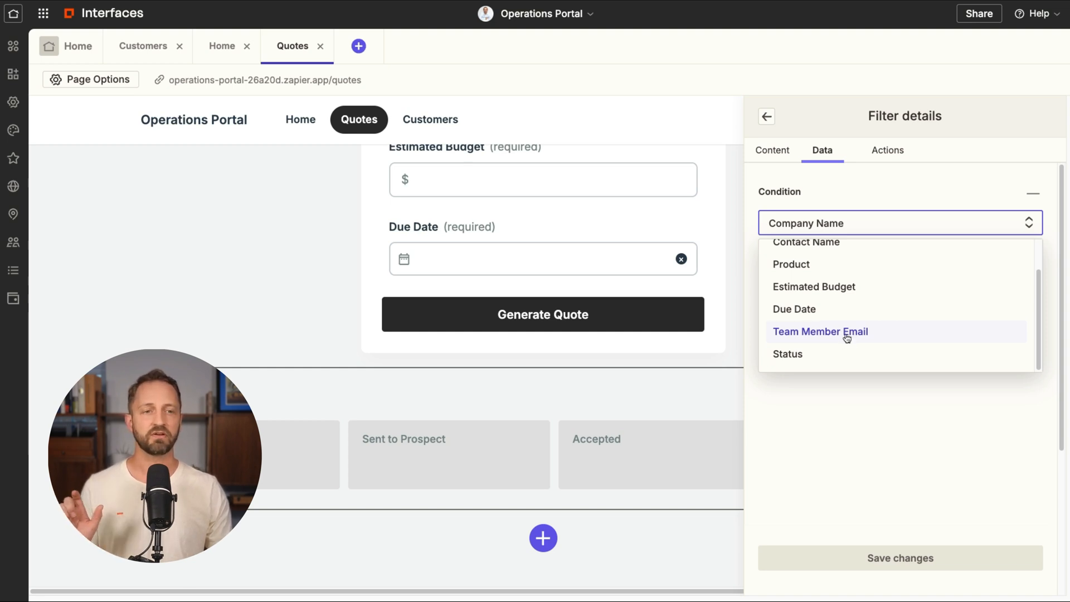
{"action": "left_click", "coordinate": [846, 336]}
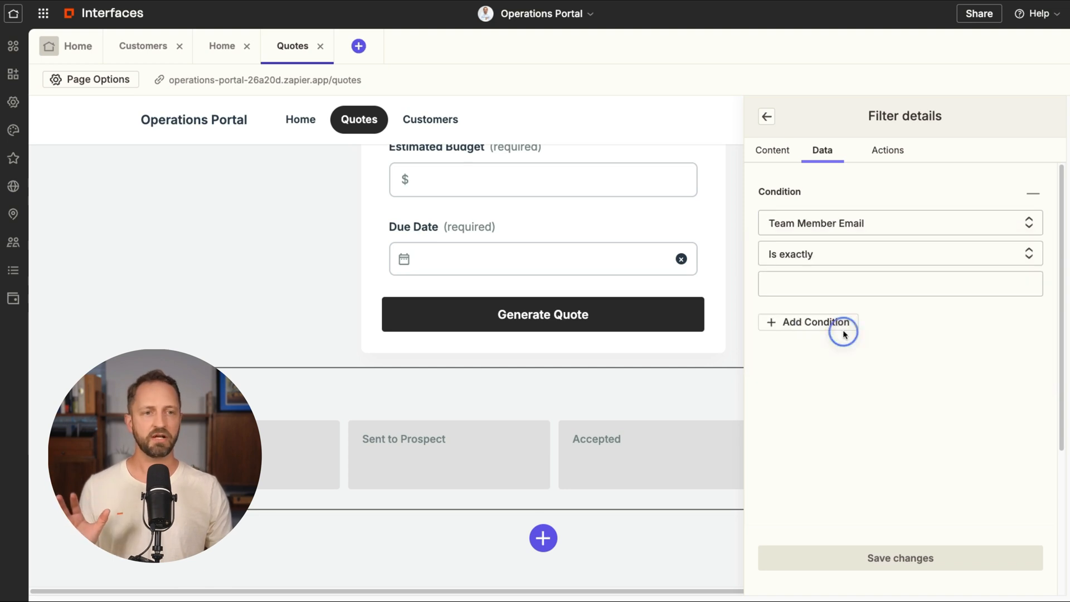
Step: Set the filter to Is current user and save the changes
{"action": "left_click", "coordinate": [828, 253]}
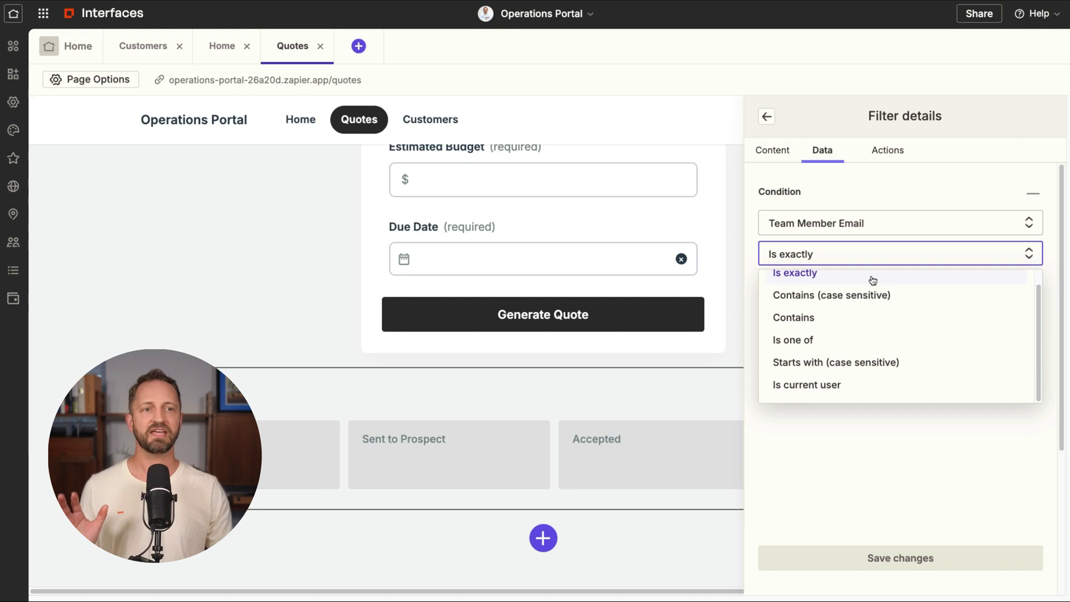
{"action": "left_click", "coordinate": [867, 388]}
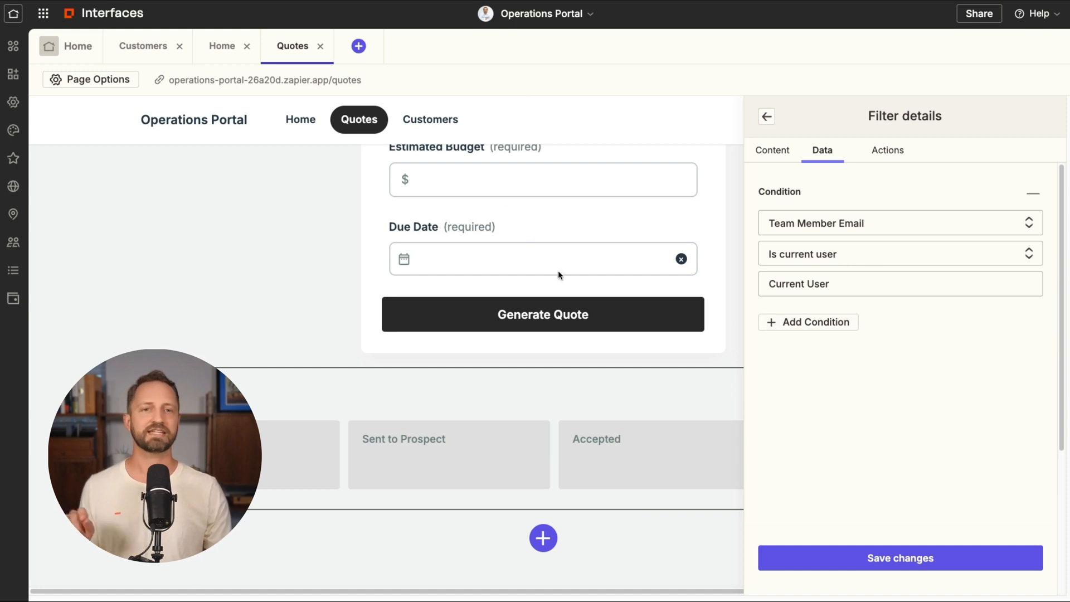
{"action": "left_click", "coordinate": [824, 556]}
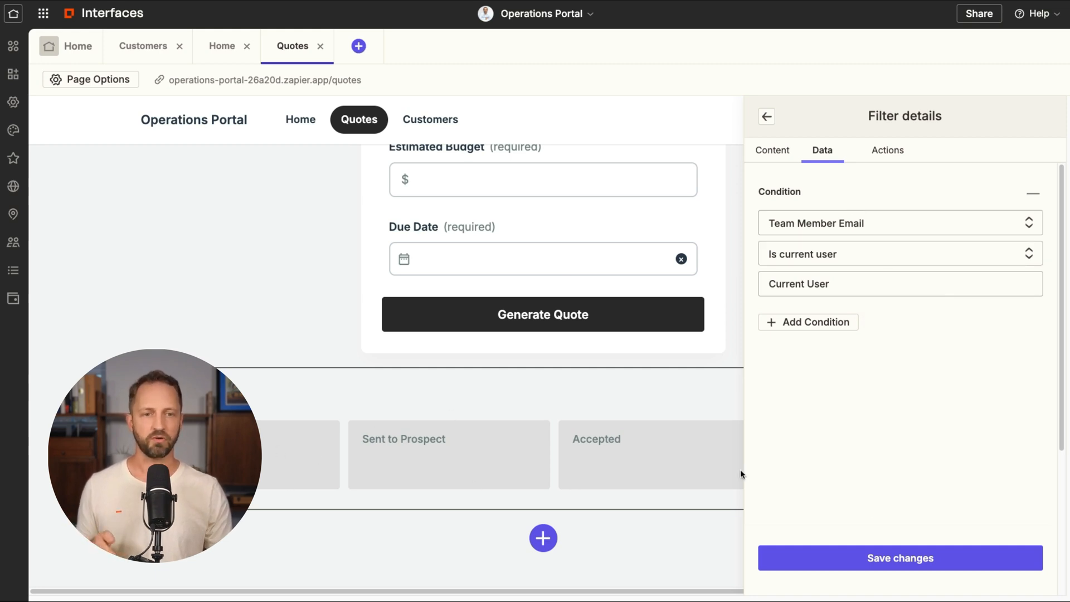
{"action": "left_click", "coordinate": [929, 558]}
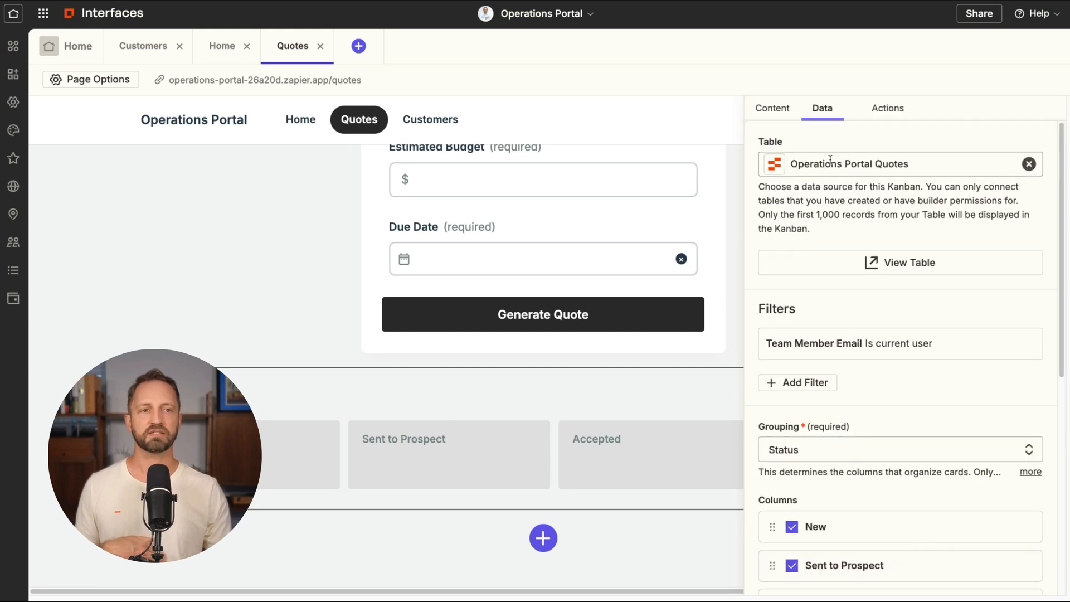
{"action": "left_click", "coordinate": [179, 315]}
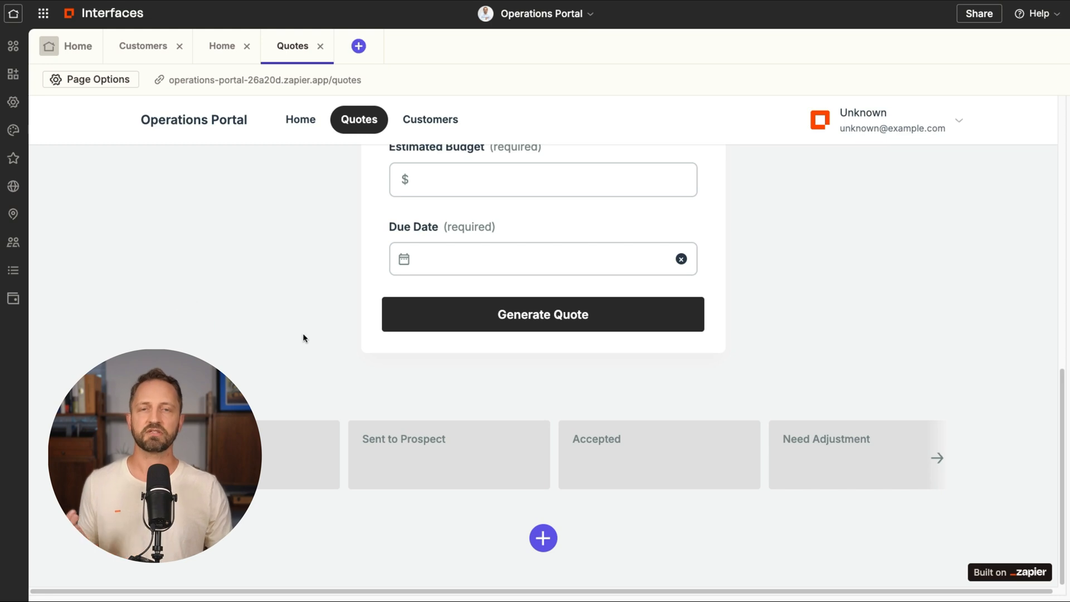